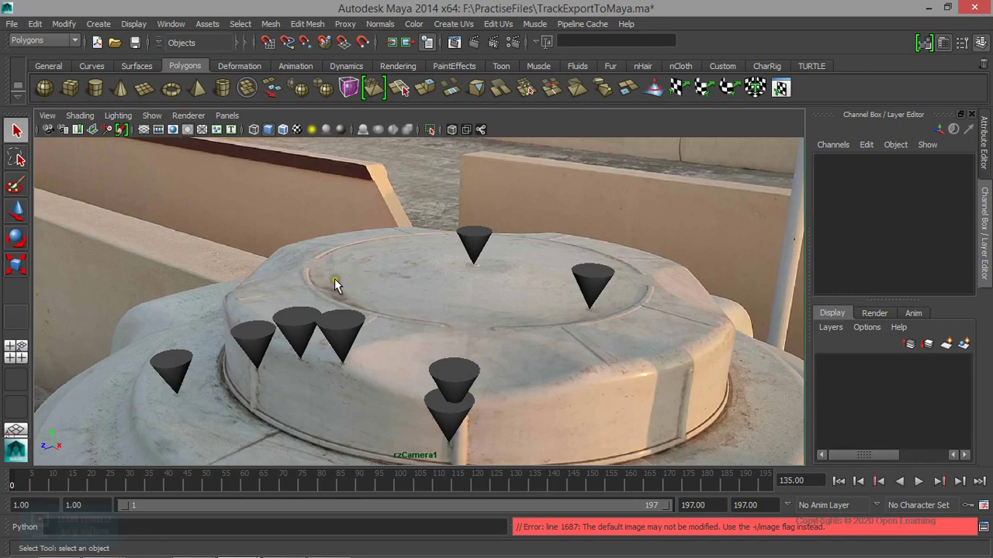
Create a default polygon plane, pPlane1, at the scene origin among the cones
click(226, 115)
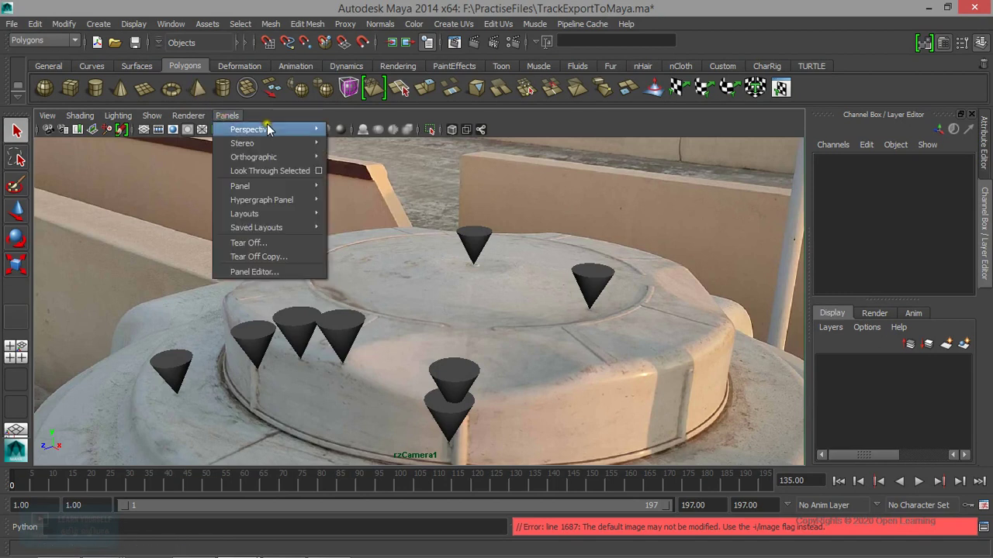
click(143, 87)
click(144, 88)
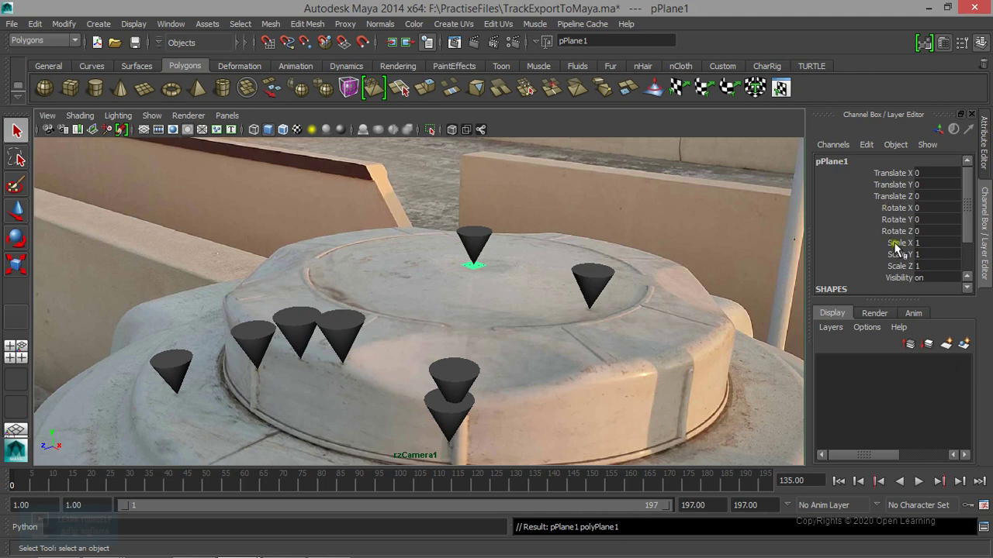
Scale pPlane1 uniformly to about 37 so it spans the rooftop beneath the cones
drag(894, 246, 895, 266)
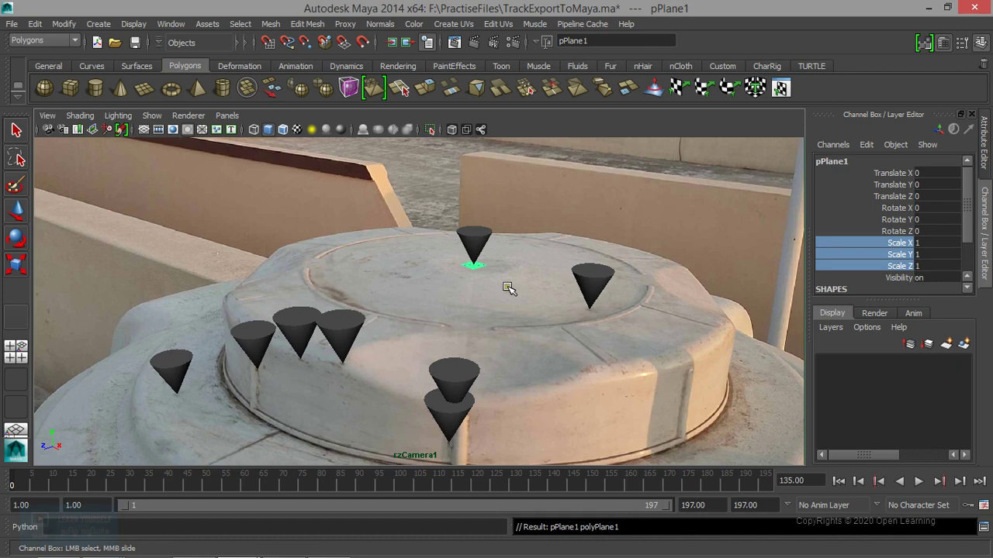
middle_drag(506, 285, 528, 289)
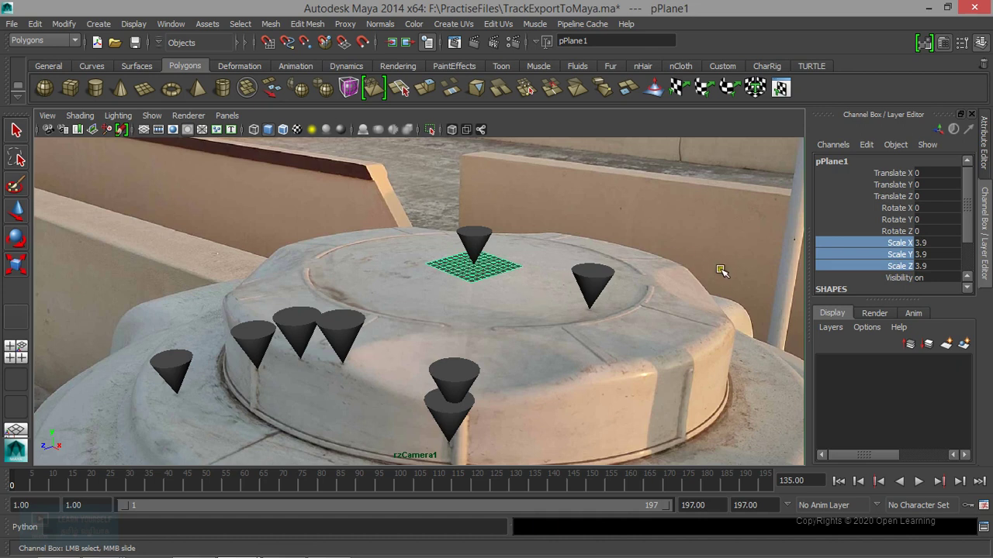
middle_drag(686, 289, 786, 294)
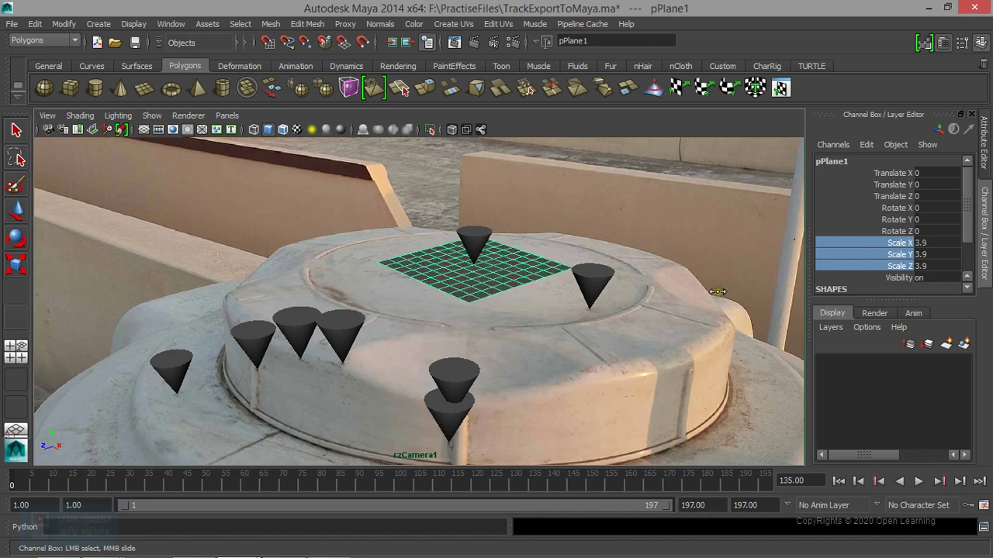
mouse_move(492, 328)
middle_down()
mouse_move(594, 337)
mouse_move(659, 361)
middle_up()
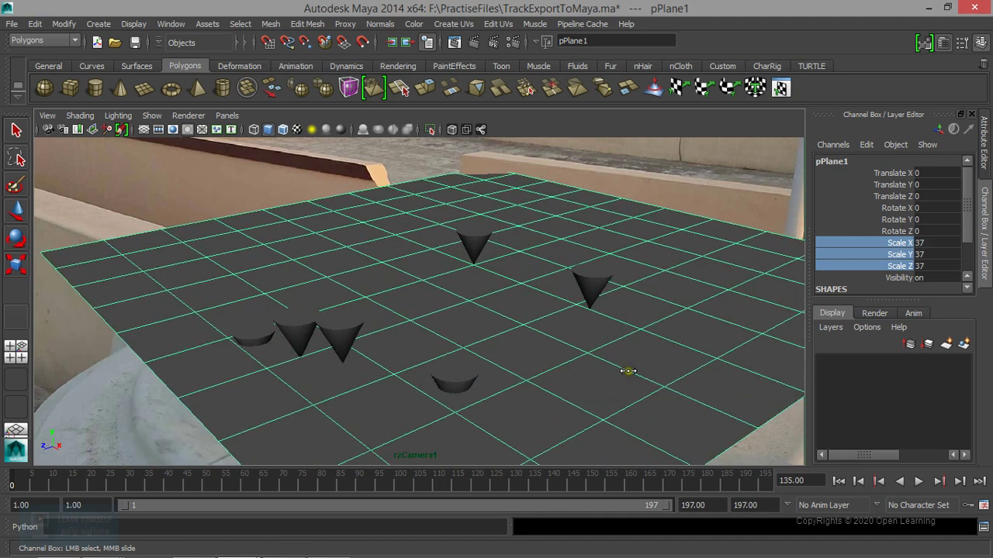
right_drag(623, 348, 574, 256)
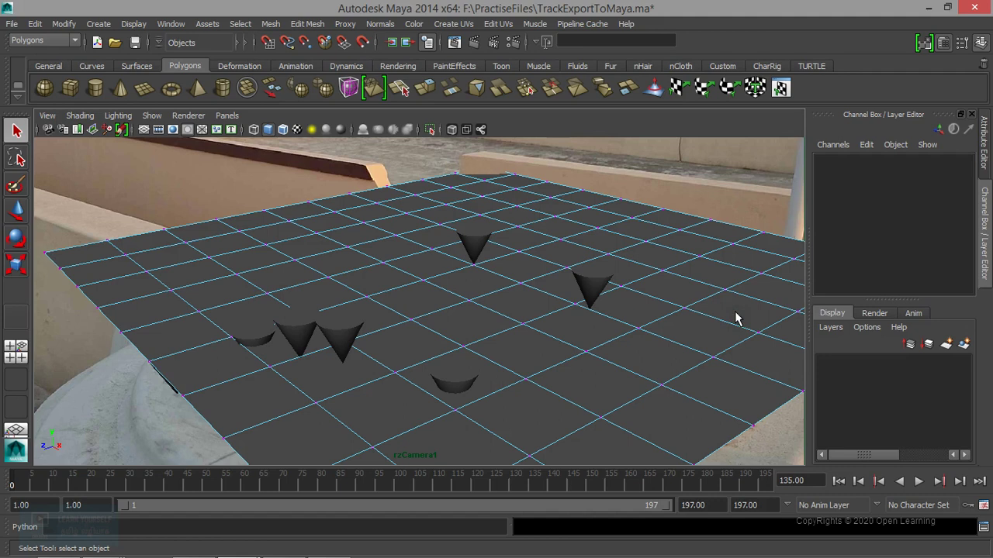
Switch to wireframe and try selecting the plane's front-edge vertices, then clear the selection
key(4)
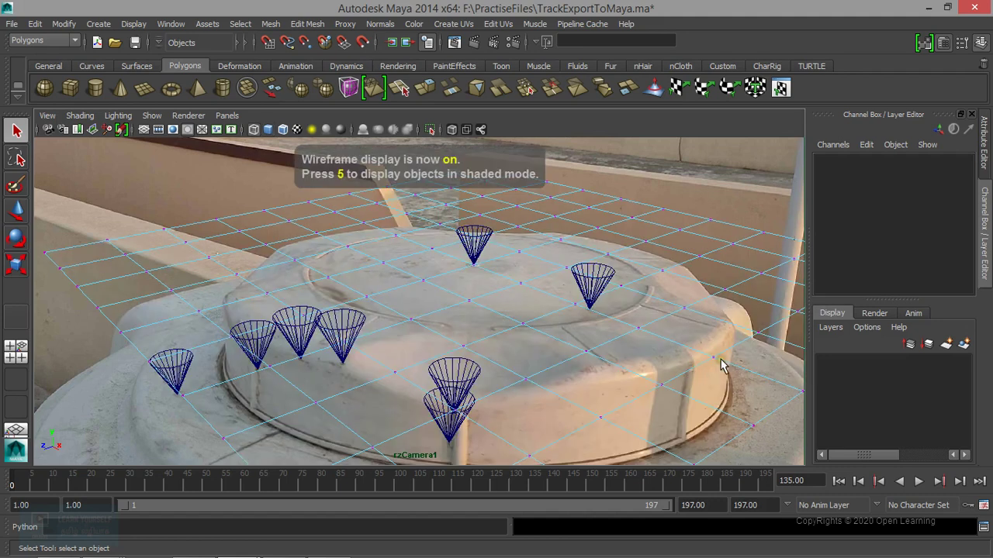
click(714, 358)
shift+click(661, 385)
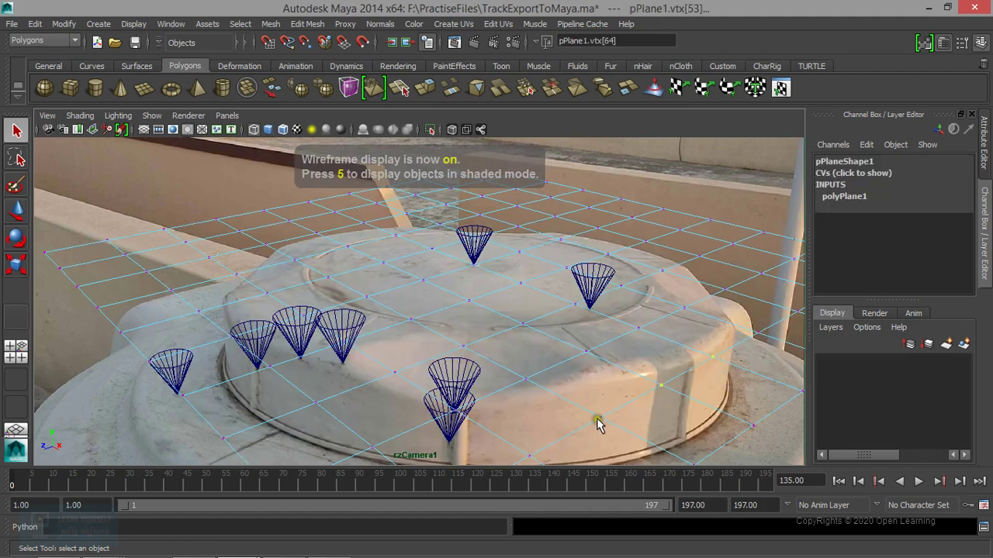
shift+click(600, 417)
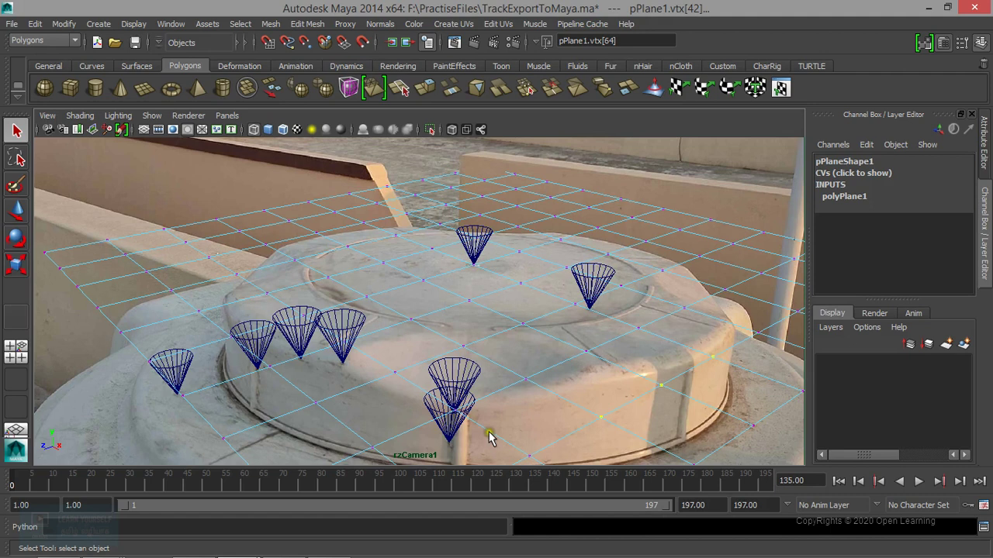
shift+click(456, 412)
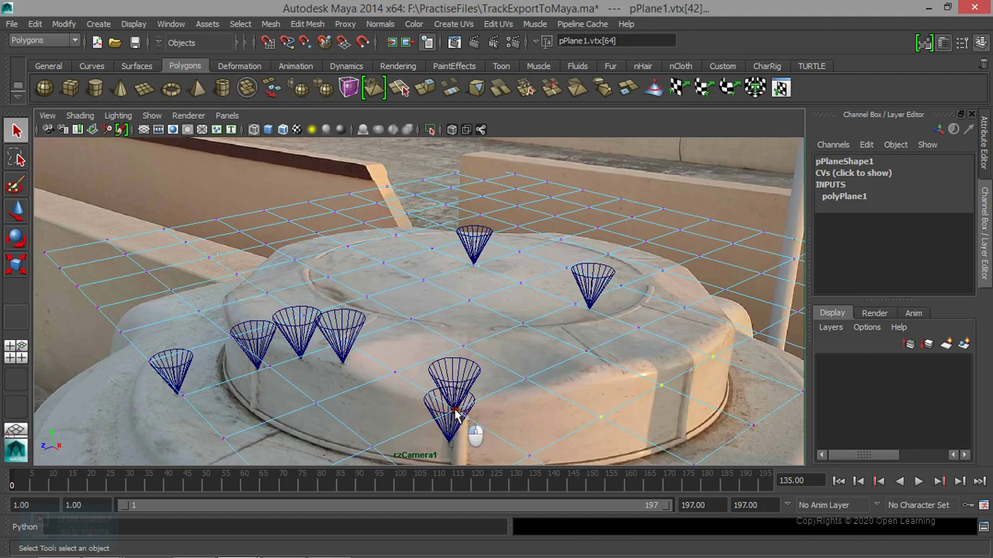
shift+click(317, 404)
shift+click(267, 366)
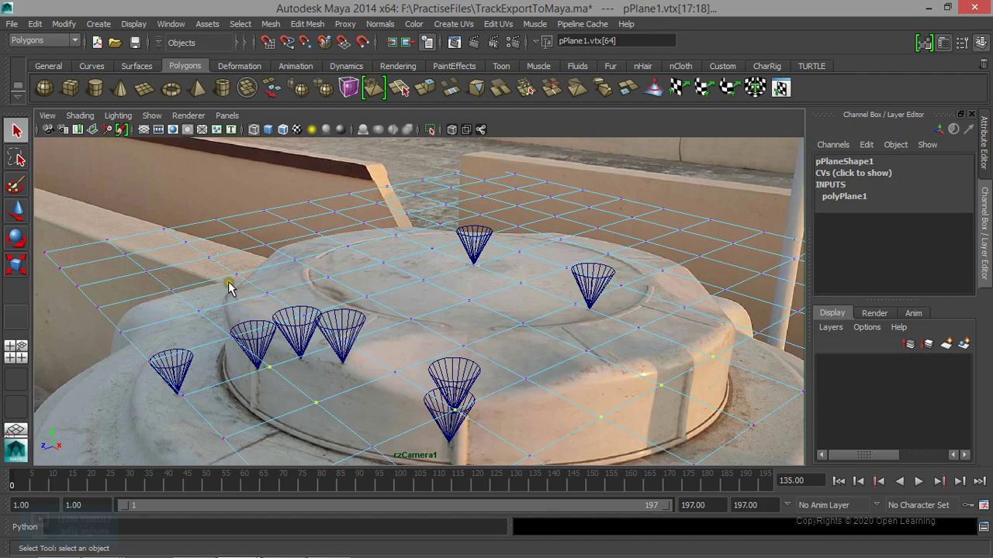
click(207, 317)
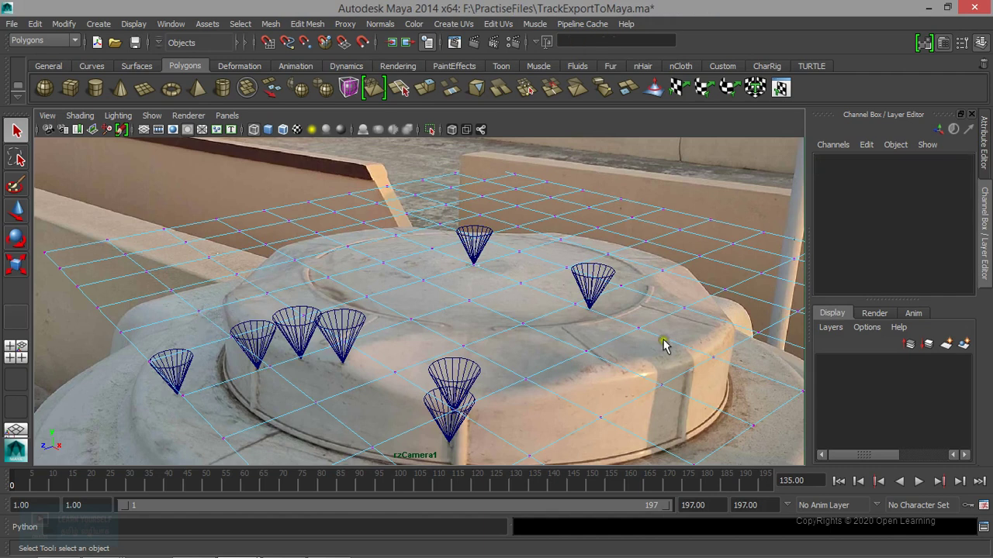
Move the right-side front-edge vertices one by one onto the rooftop rim
click(760, 330)
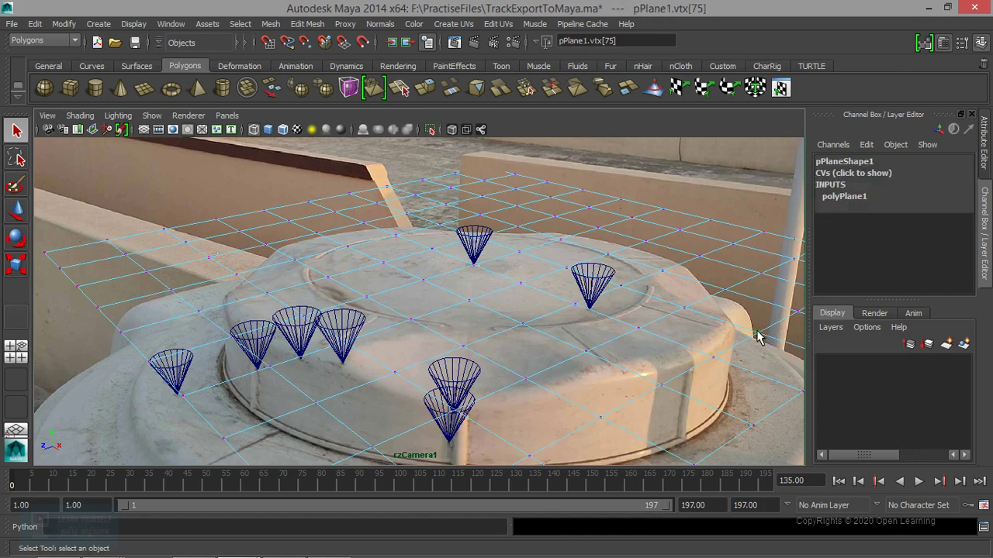
key(w)
drag(761, 334, 728, 334)
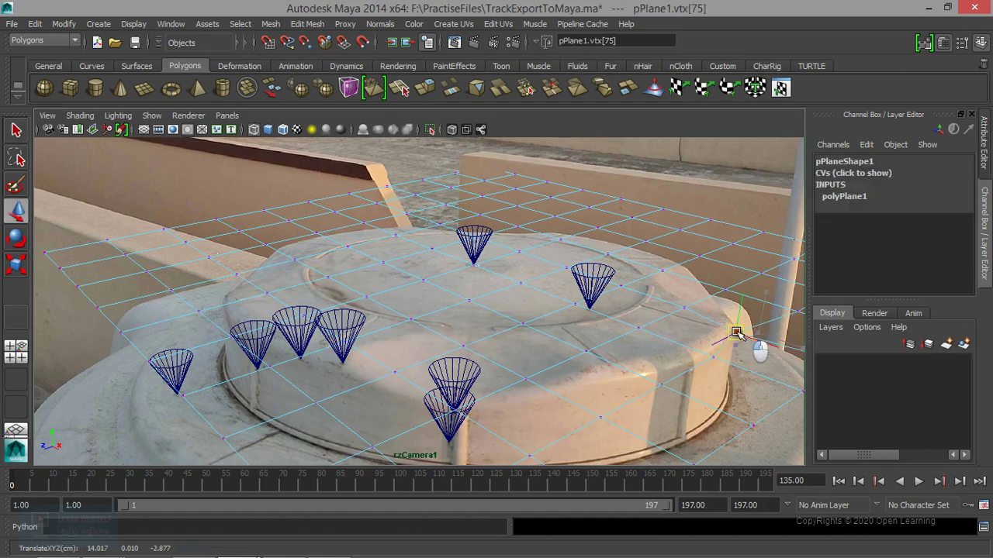
click(702, 354)
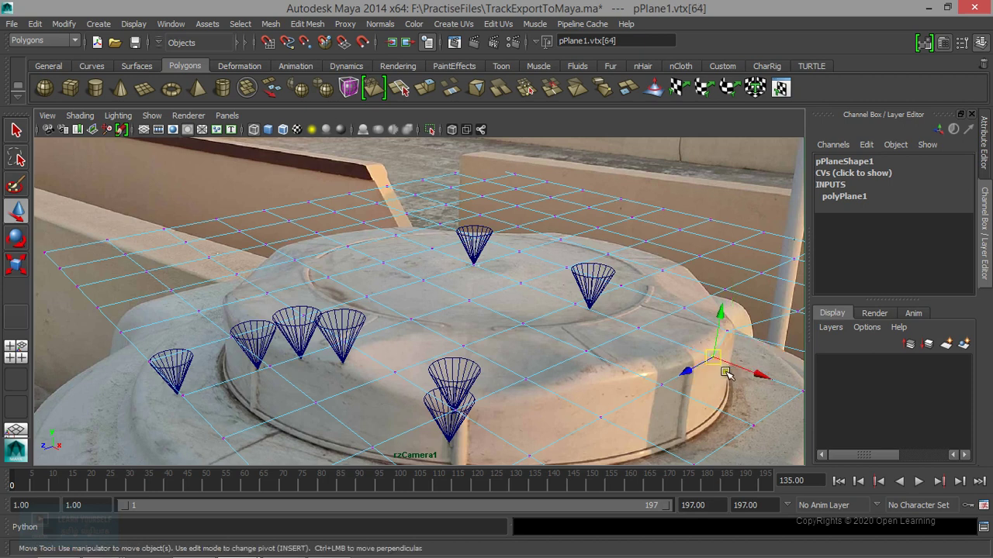
click(665, 389)
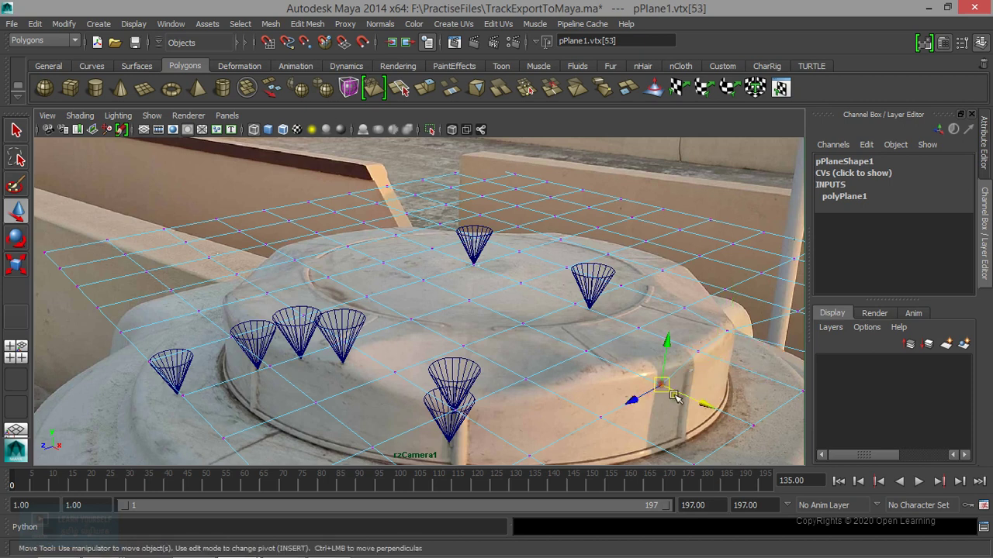
drag(712, 413, 688, 400)
click(604, 422)
drag(648, 446, 550, 450)
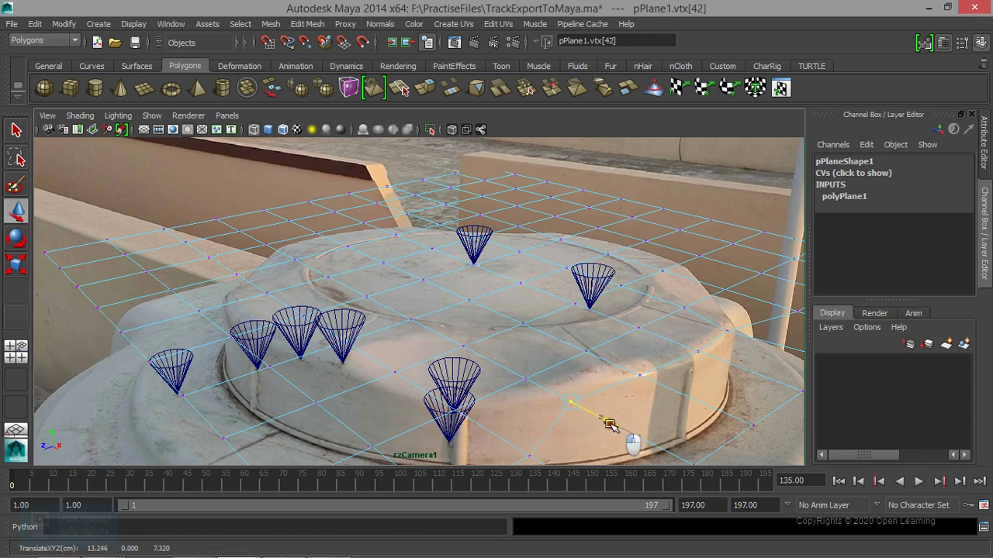
click(529, 455)
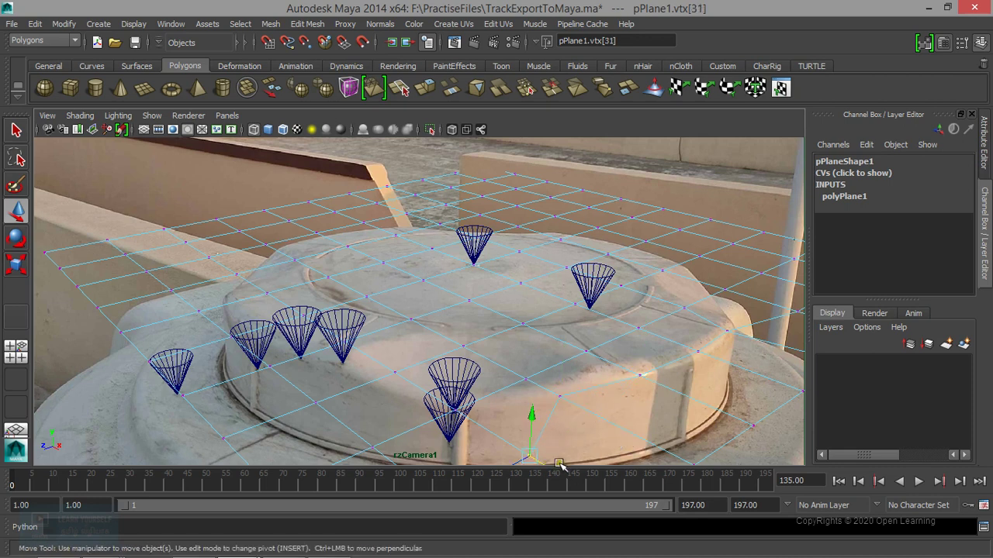
drag(529, 455, 506, 403)
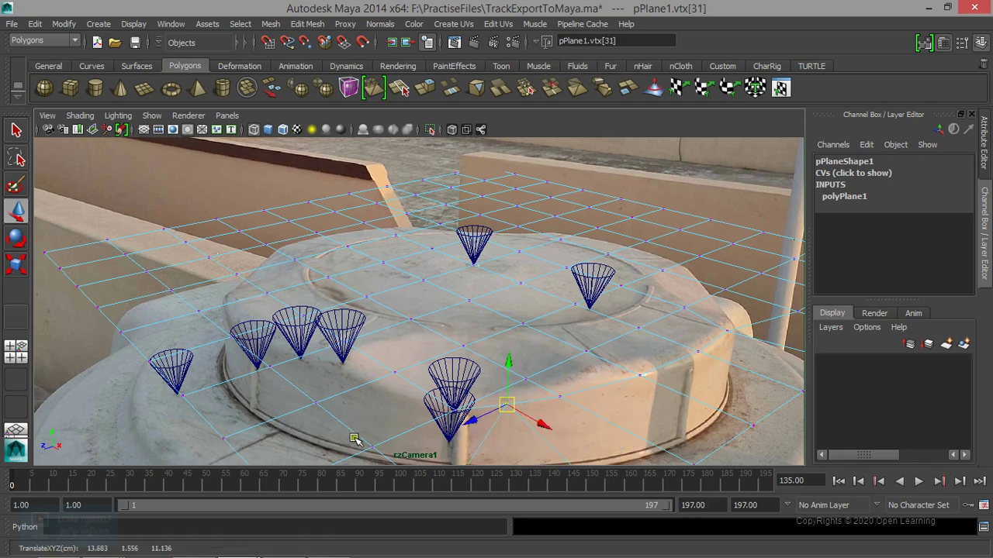
Move the left-side front-edge vertices onto the rooftop rim and clear the selection
click(318, 405)
click(369, 448)
mouse_move(347, 460)
mouse_down()
mouse_move(471, 448)
mouse_move(332, 414)
mouse_up()
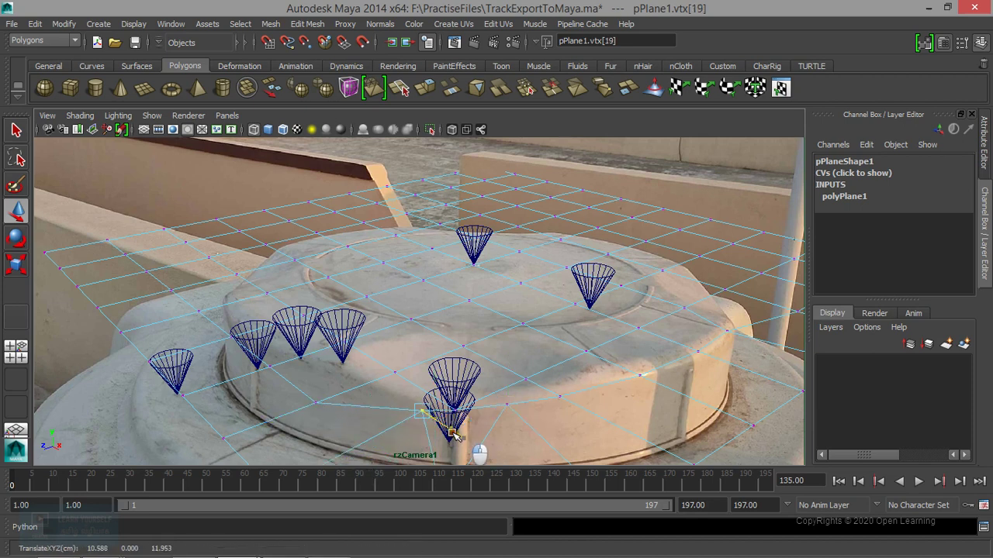
click(314, 407)
drag(304, 425, 335, 402)
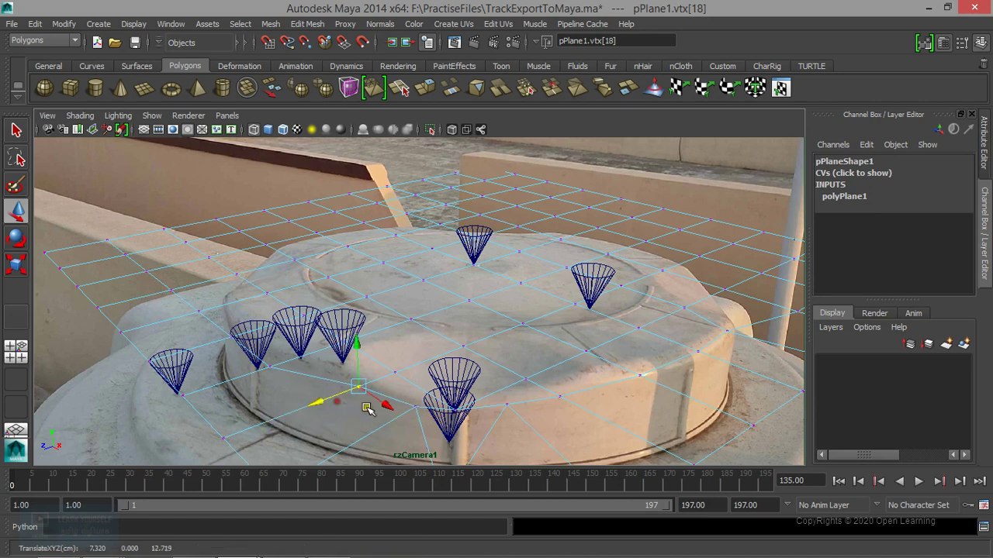
click(264, 365)
drag(240, 382, 269, 376)
click(197, 314)
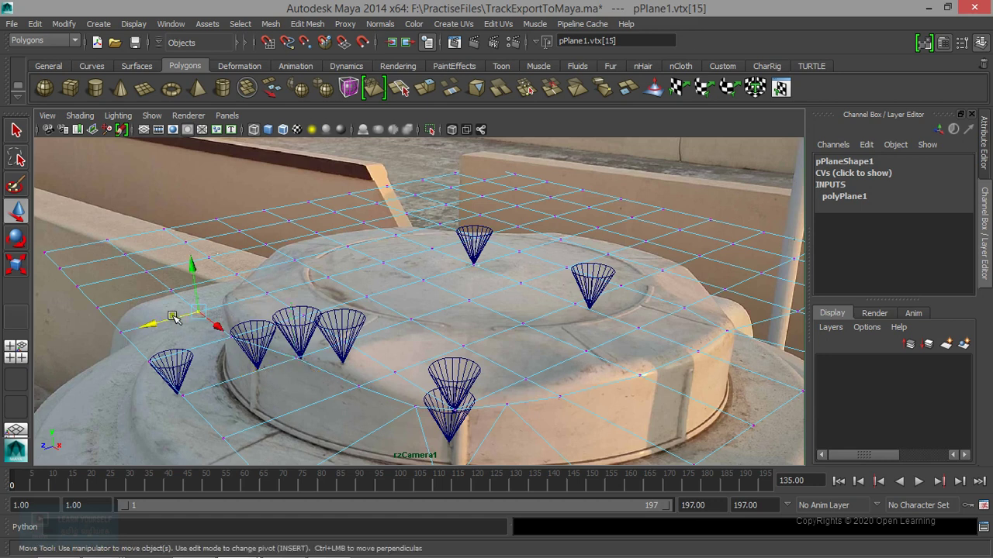
drag(173, 318, 241, 277)
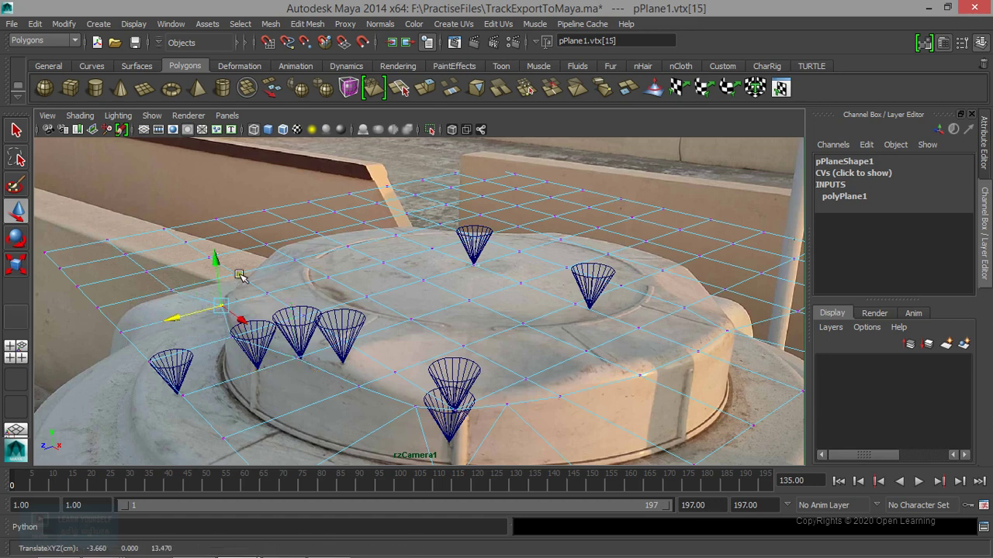
click(168, 287)
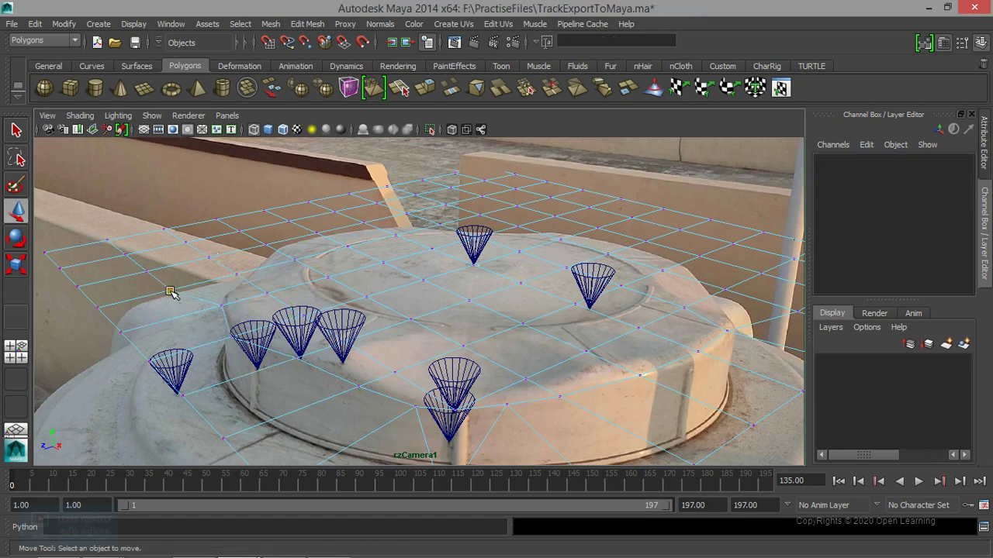
Move the left and back edge vertices to follow the rooftop's curved rim
click(171, 293)
drag(151, 297, 242, 313)
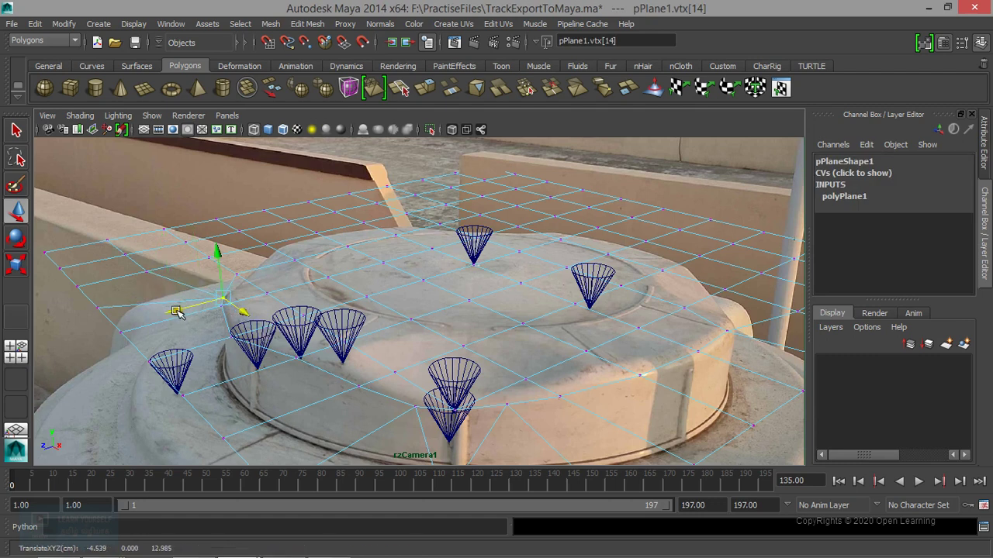
drag(242, 311, 256, 278)
click(234, 274)
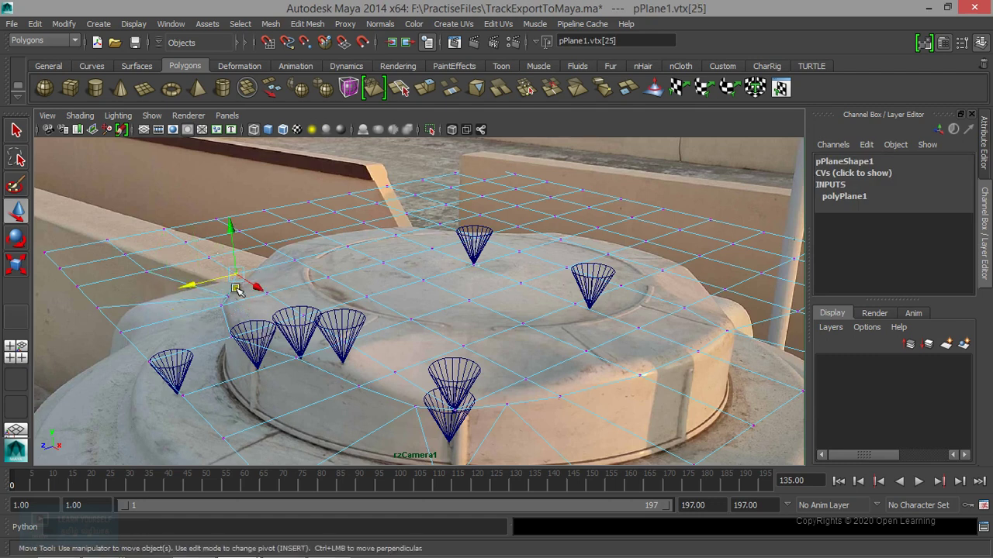
drag(199, 288, 284, 284)
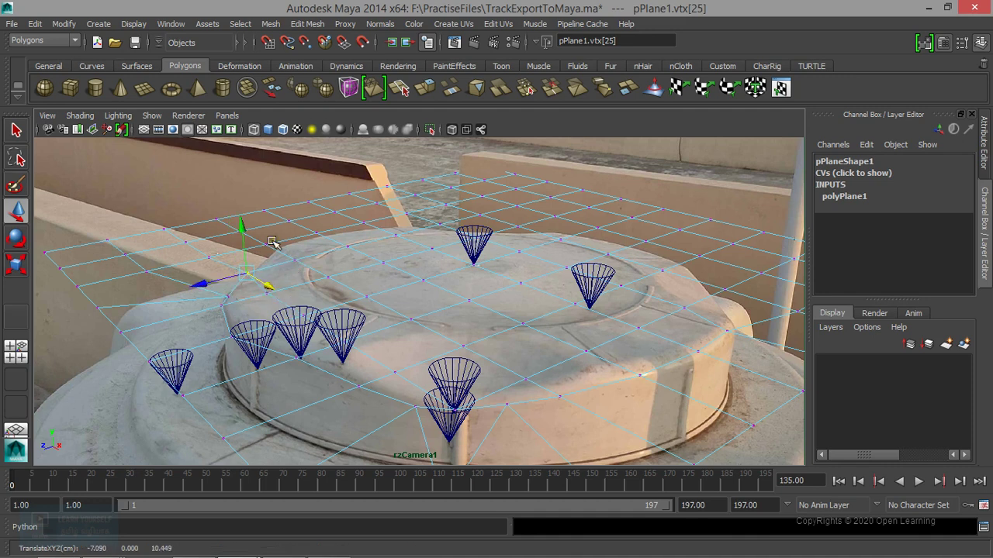
click(266, 245)
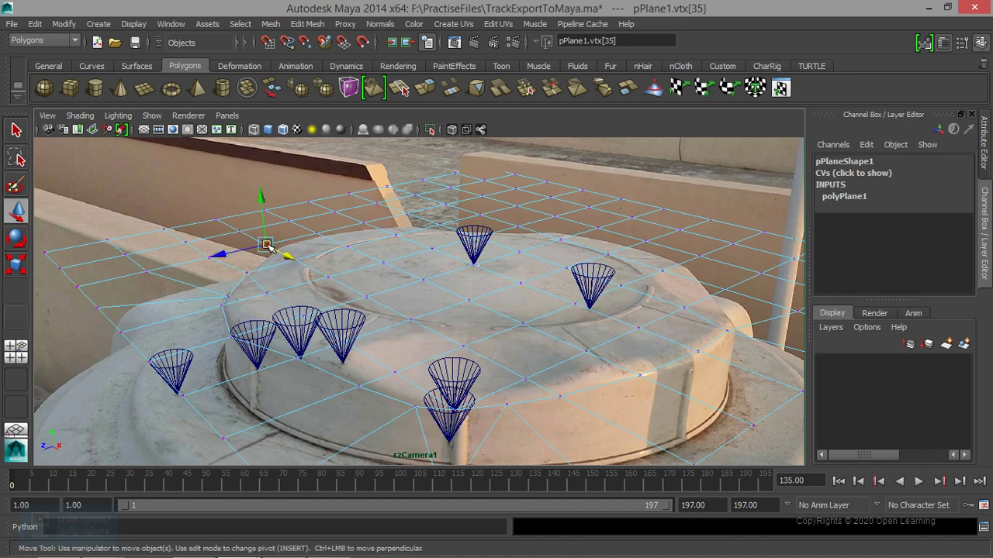
click(314, 233)
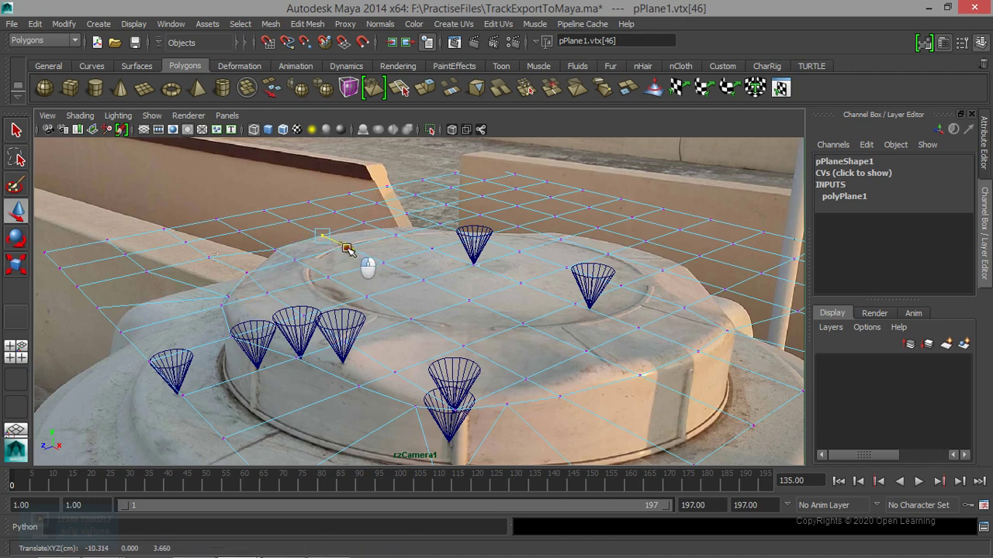
click(363, 221)
drag(393, 238, 490, 245)
click(440, 224)
drag(426, 235, 421, 250)
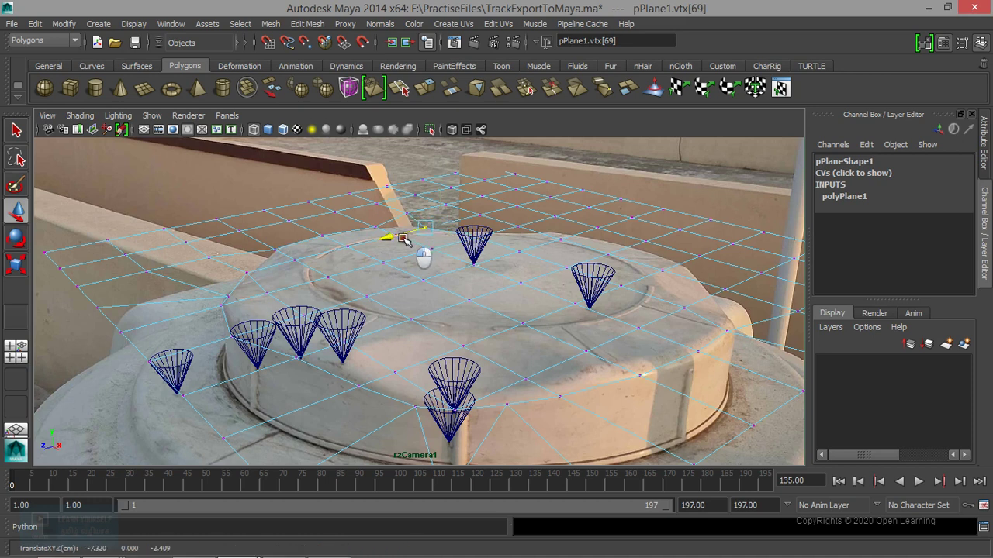
Adjust the back and right-side edge vertices to match the rooftop's outline
click(516, 231)
drag(568, 242, 609, 254)
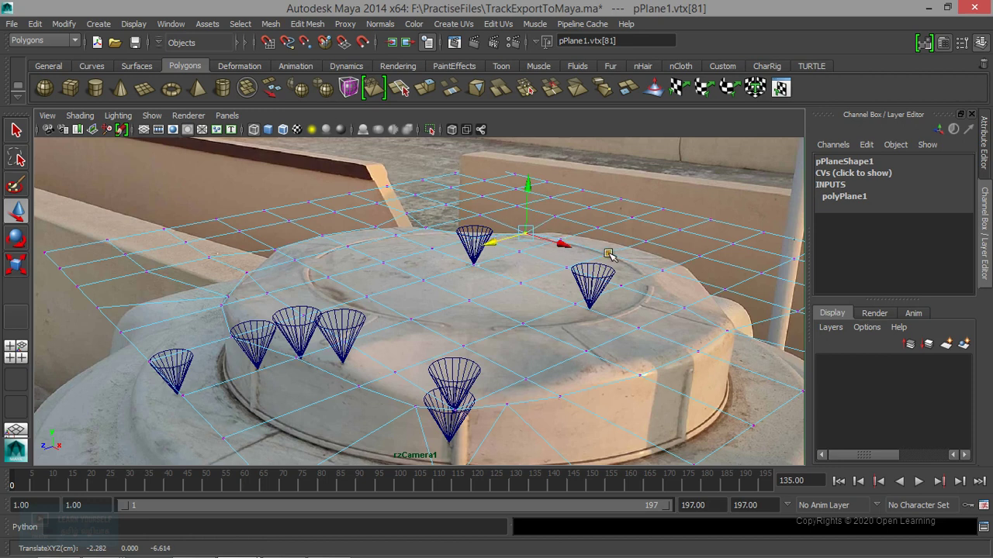
click(592, 233)
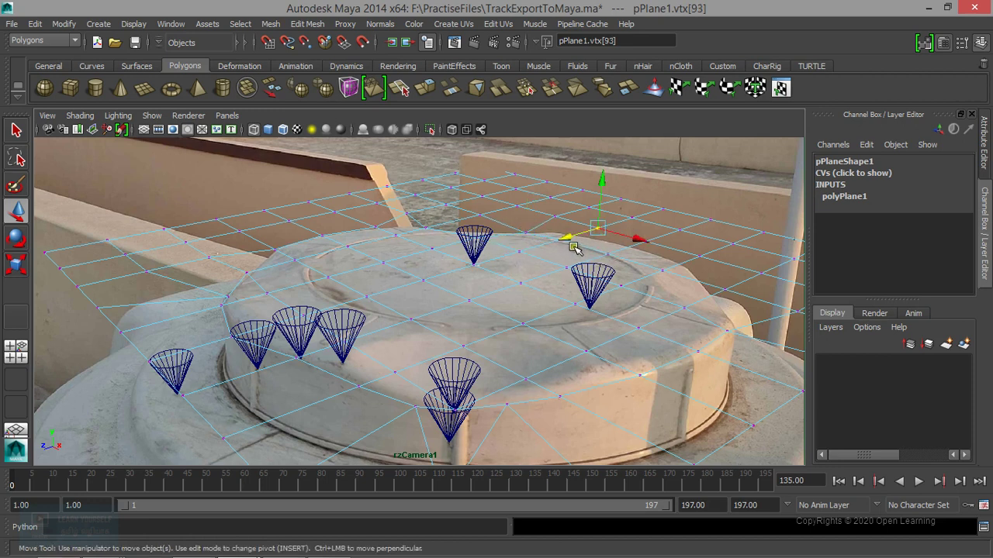
click(644, 242)
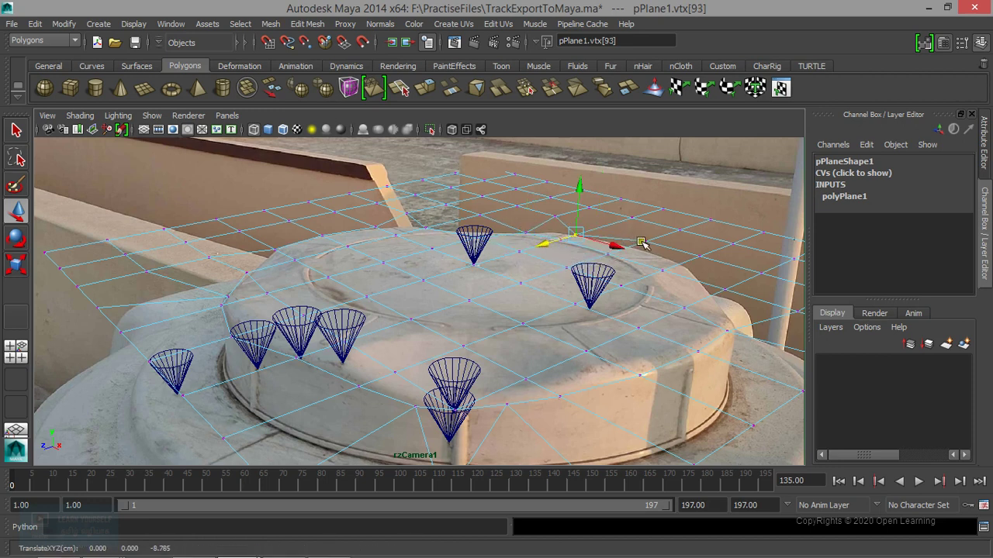
drag(630, 256, 625, 276)
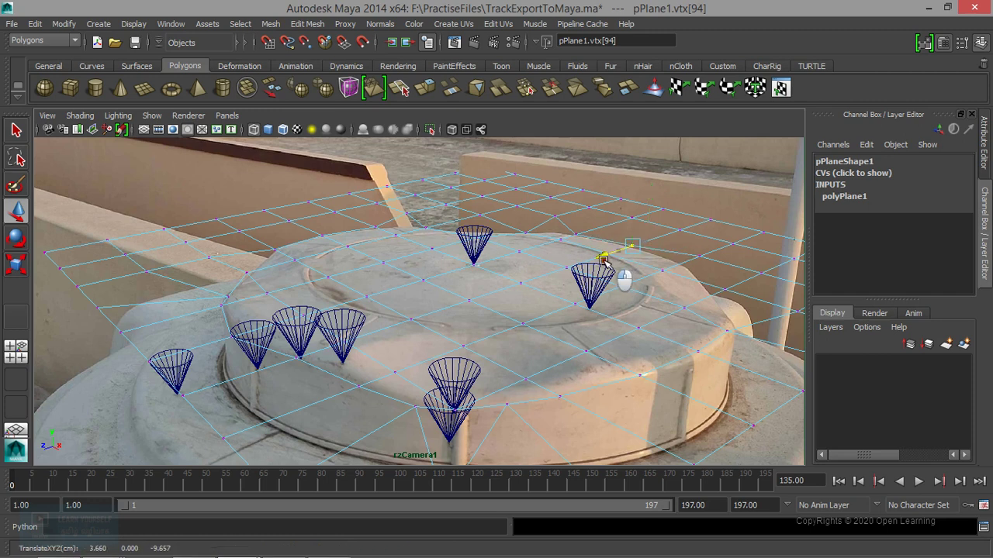
click(676, 264)
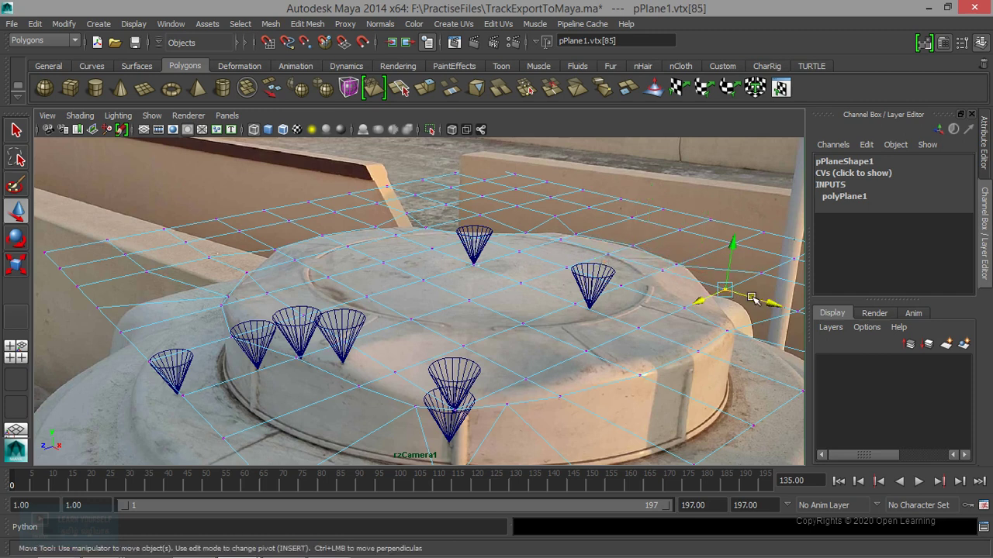
click(702, 281)
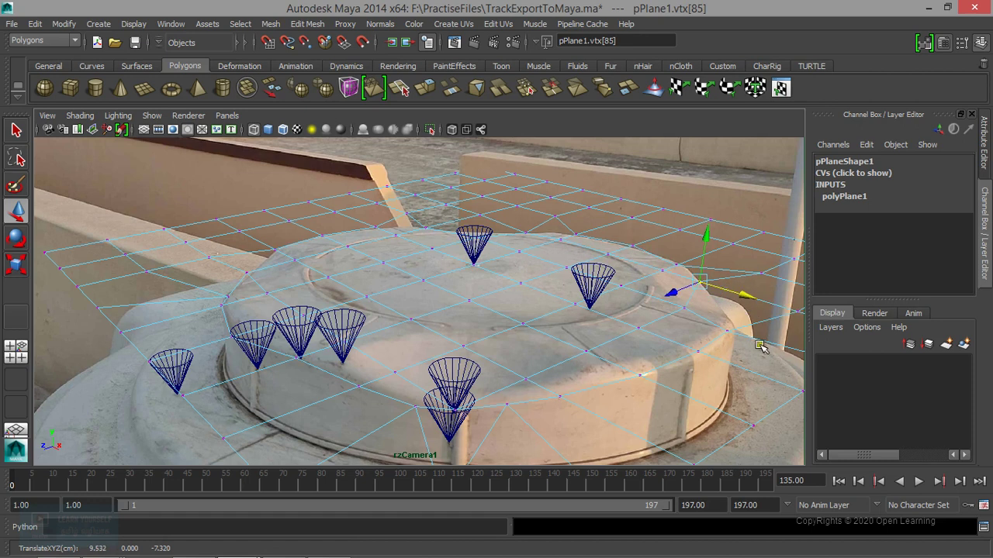
click(796, 315)
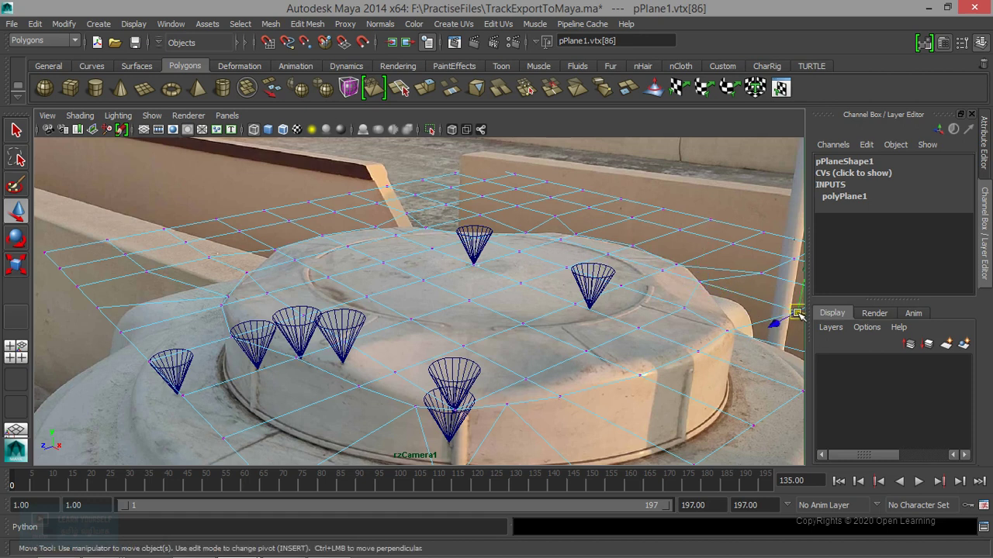
mouse_move(801, 317)
mouse_down()
mouse_move(790, 337)
mouse_move(747, 344)
mouse_up()
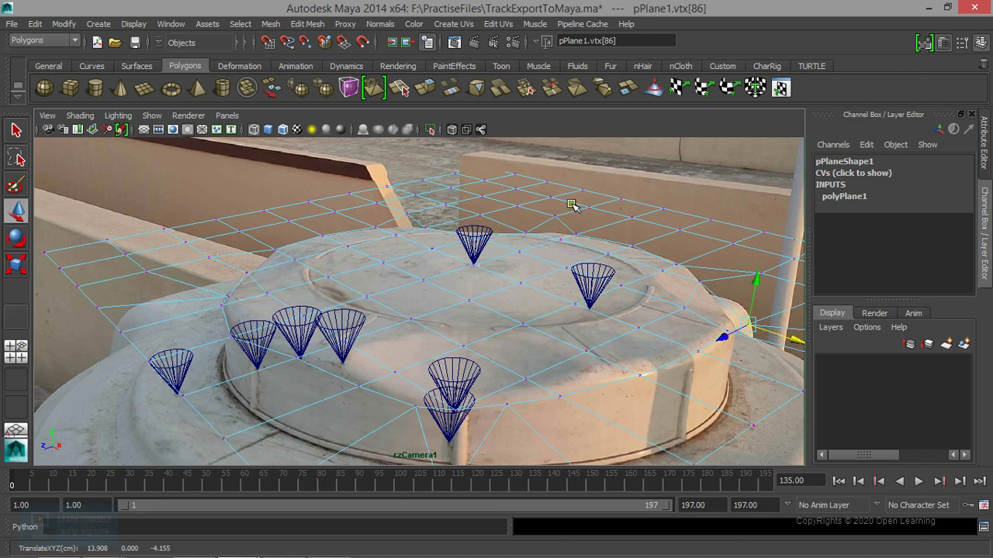
Select the faces surrounding the rooftop platform and turn on shaded display
right_drag(572, 204, 620, 187)
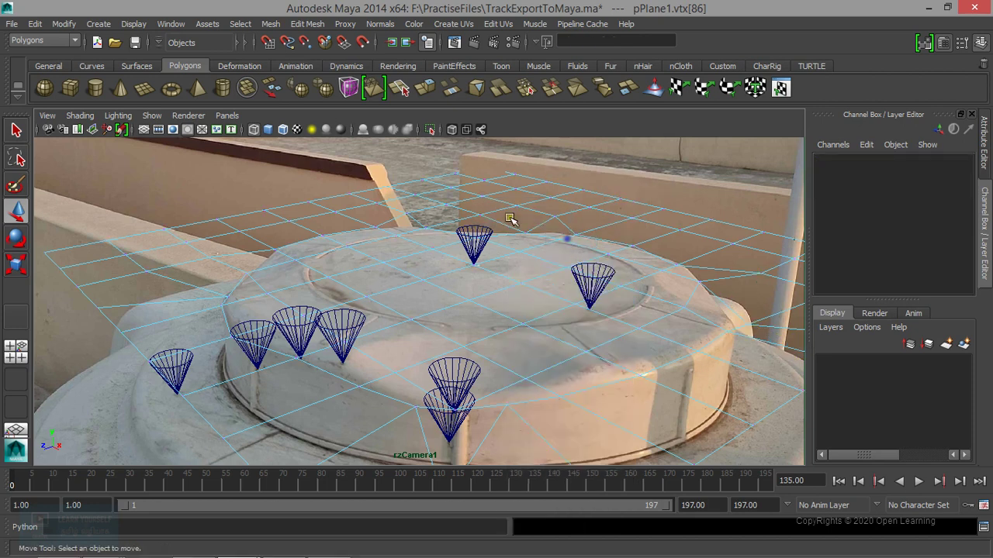
drag(338, 169, 613, 221)
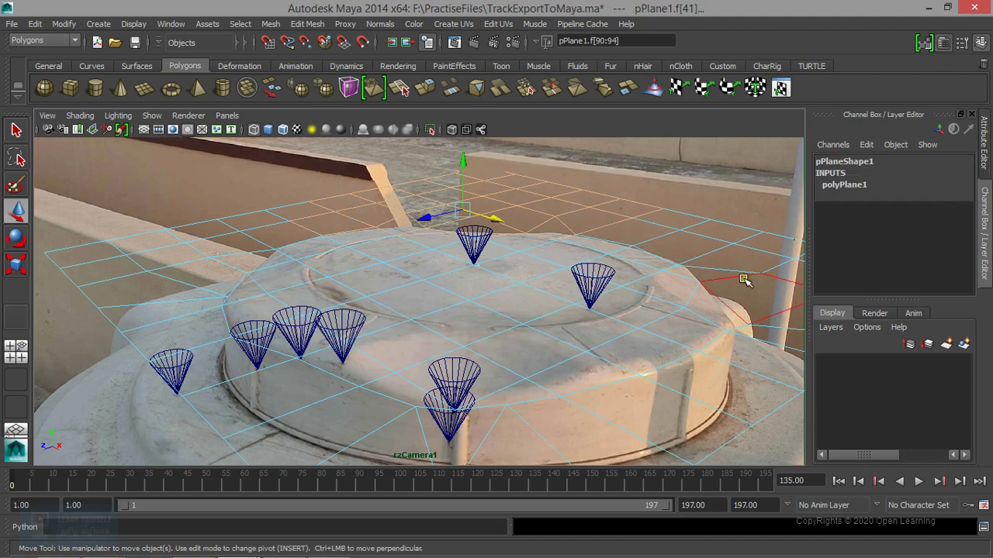
shift+drag(680, 222, 743, 264)
shift+click(788, 306)
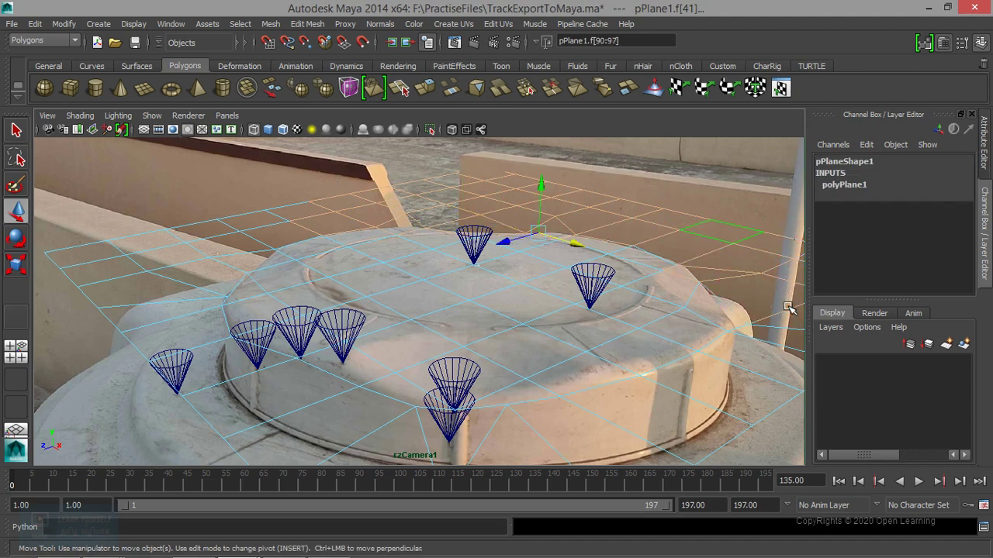
shift+click(786, 391)
shift+click(787, 443)
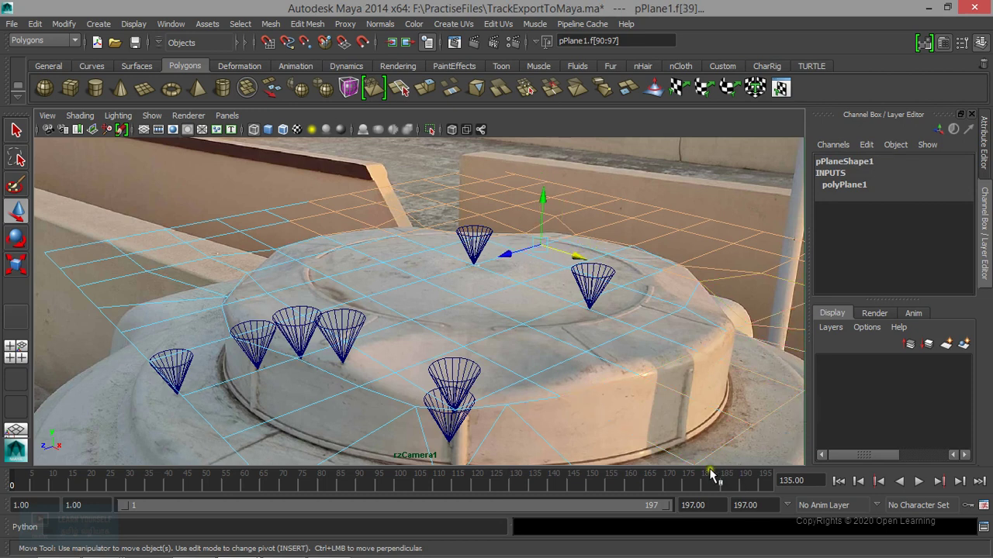
shift+drag(163, 425, 145, 395)
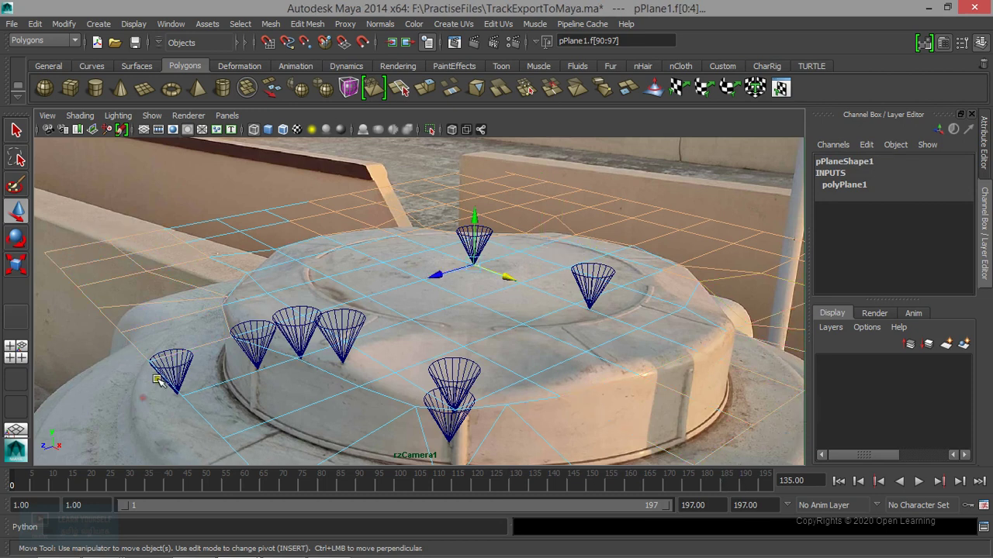
shift+drag(180, 222, 259, 236)
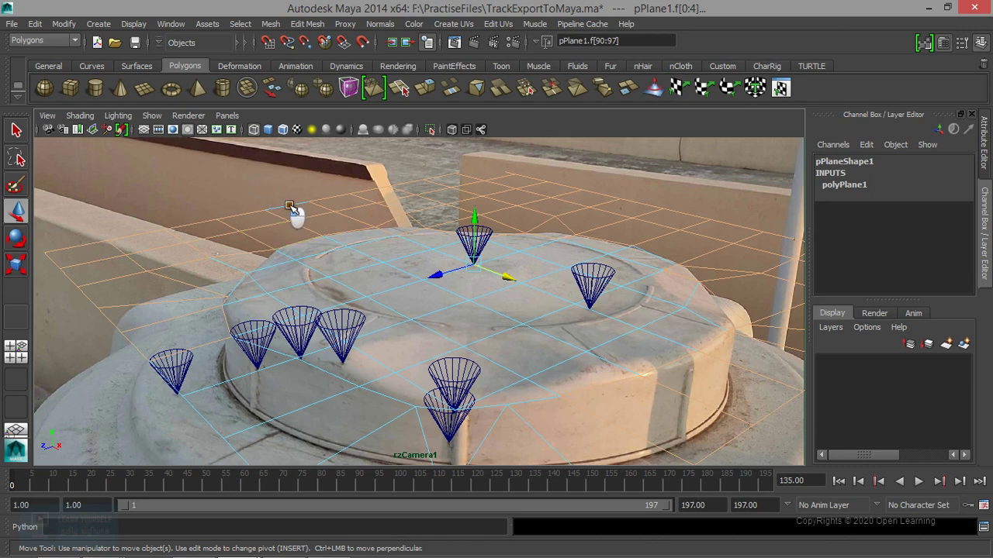
key(5)
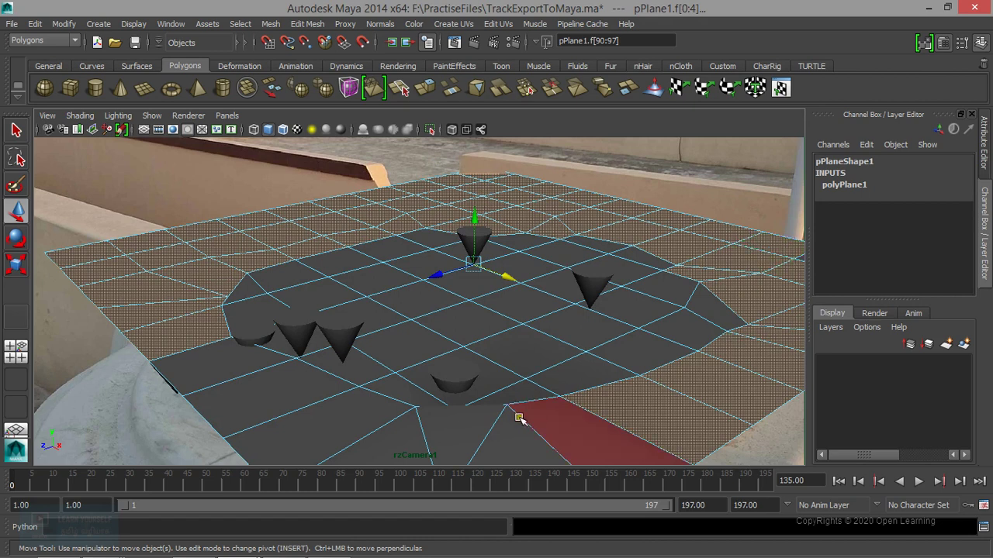
Add the remaining front faces and play the footage to check the plane's fit
mouse_move(558, 428)
mouse_down()
mouse_move(220, 377)
mouse_move(462, 496)
mouse_up()
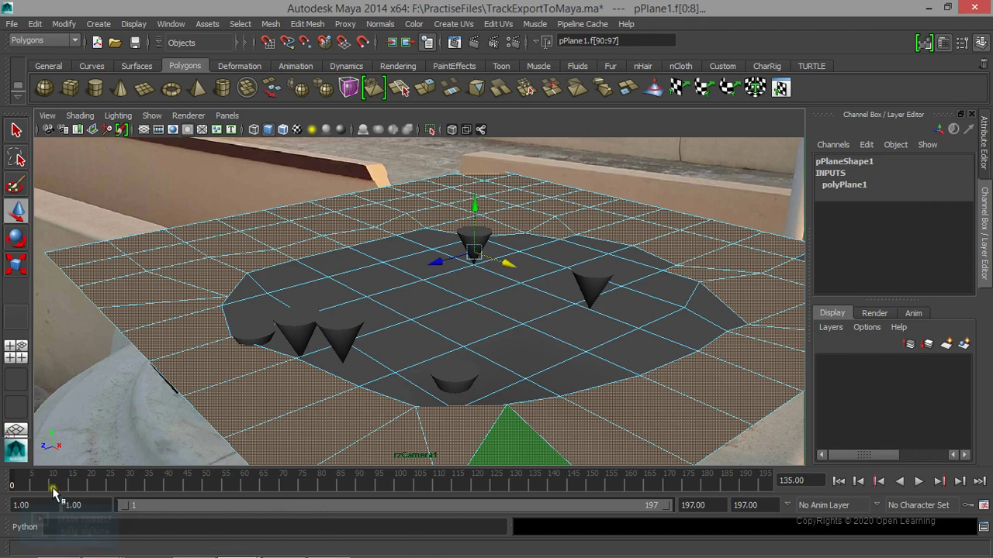
click(82, 485)
key(alt+v)
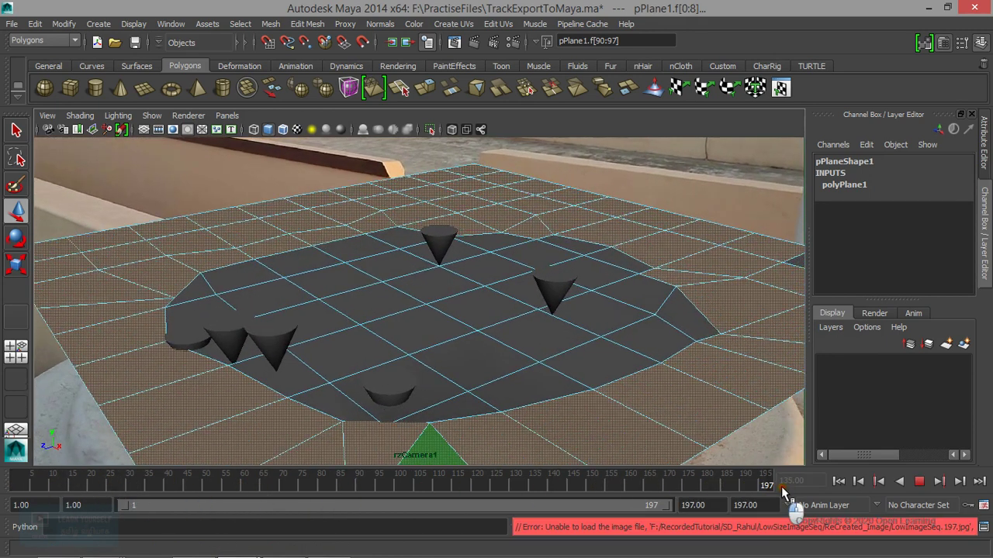
Add the face beside the back cone, test and undo a move, then extrude the faces
shift+click(668, 299)
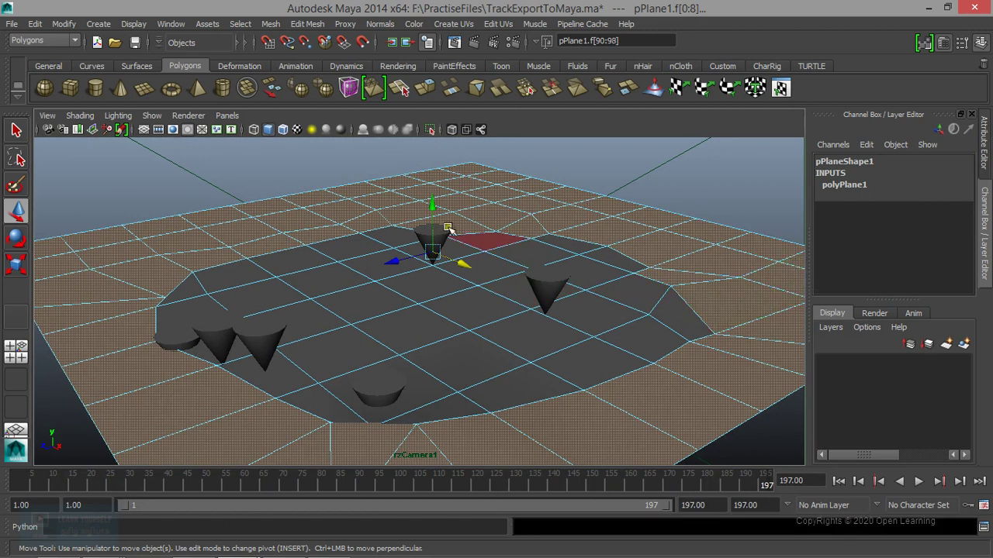
drag(435, 213, 425, 237)
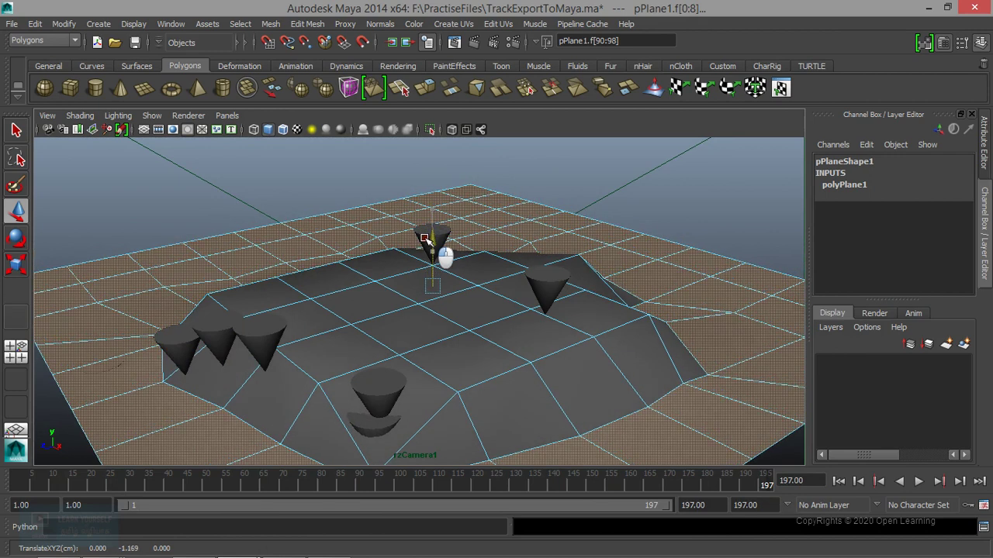
drag(425, 237, 427, 221)
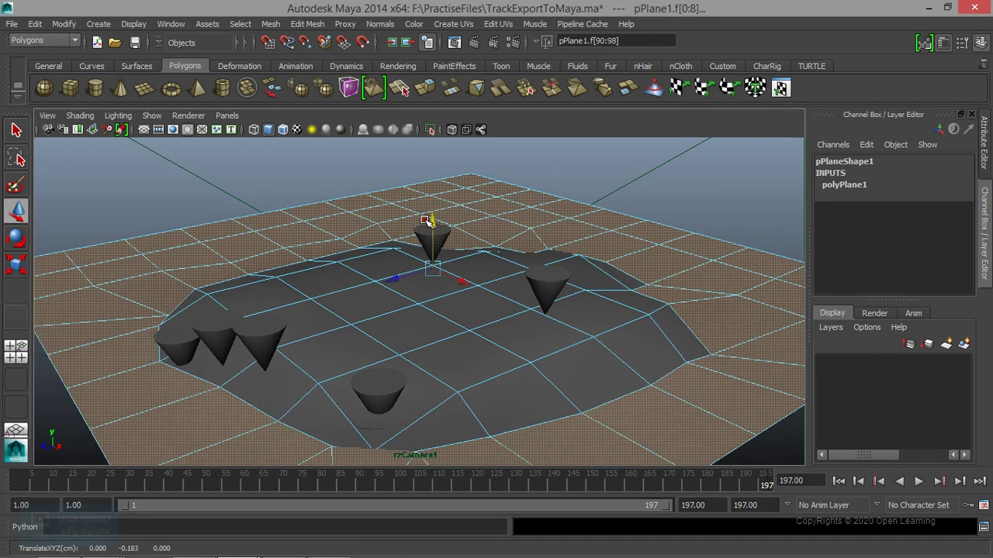
key(ctrl+z)
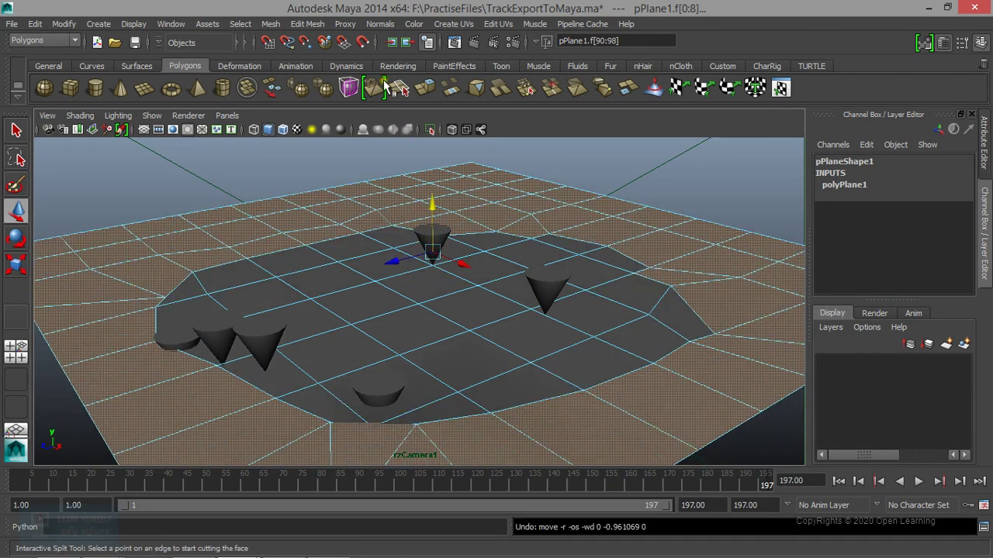
click(421, 87)
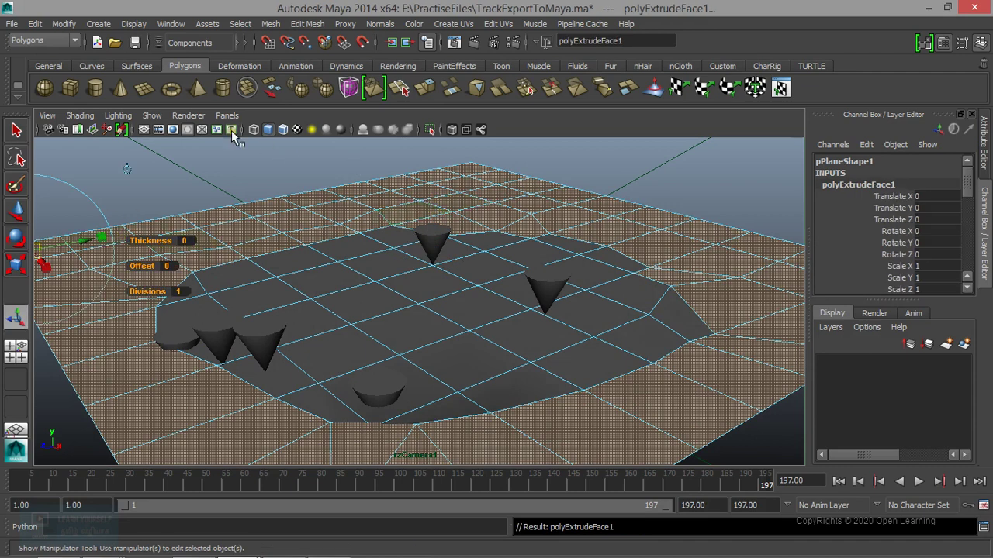
View through the persp camera and lower the extruded faces to Translate Y -3.238
click(227, 116)
mouse_move(263, 129)
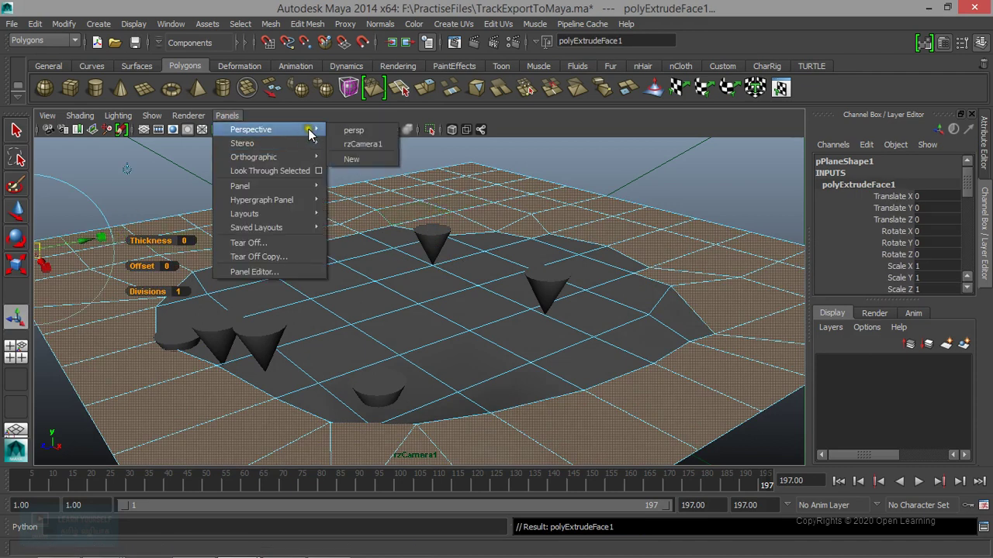
click(345, 129)
alt+drag(382, 304, 435, 305)
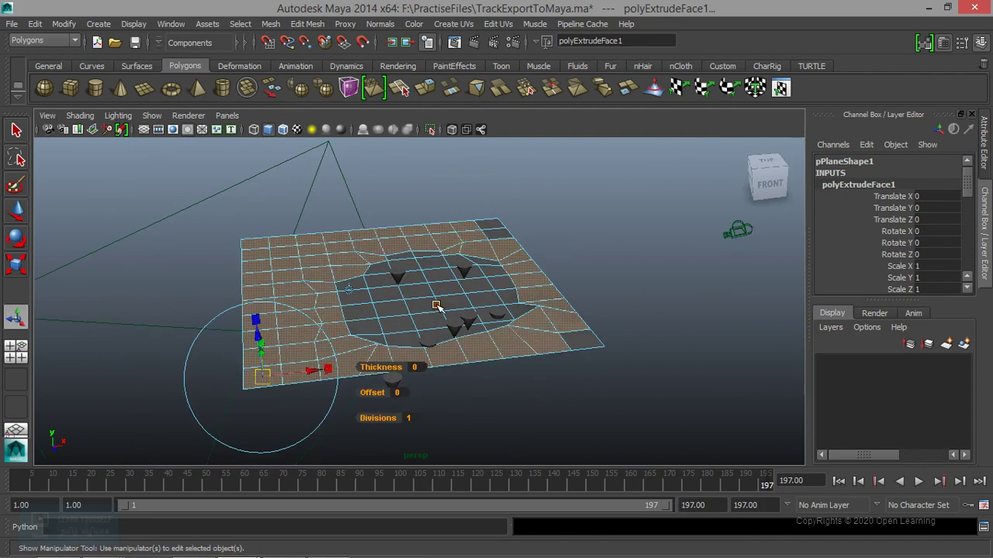
drag(258, 337, 266, 363)
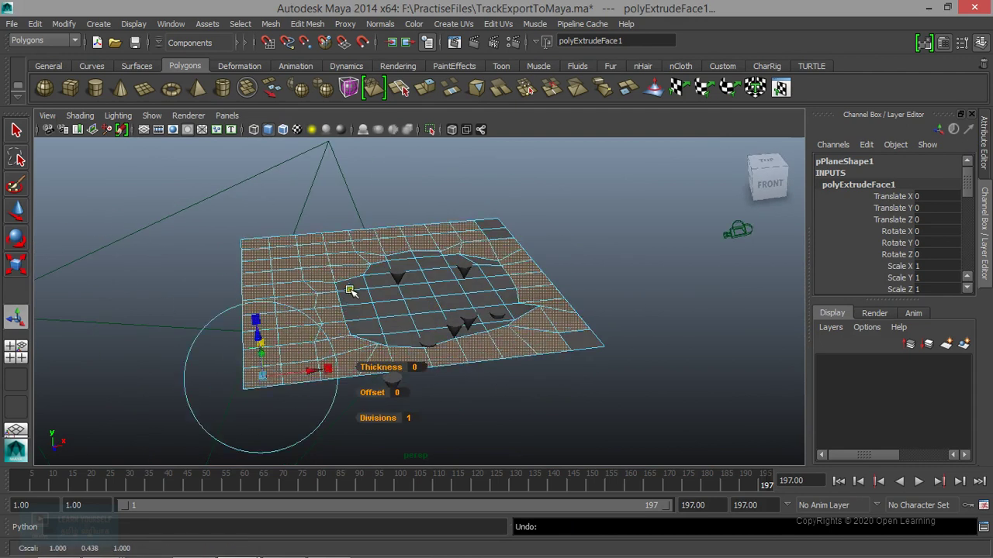
click(358, 286)
mouse_move(404, 246)
mouse_down()
mouse_move(392, 261)
mouse_move(499, 307)
mouse_move(461, 318)
mouse_up()
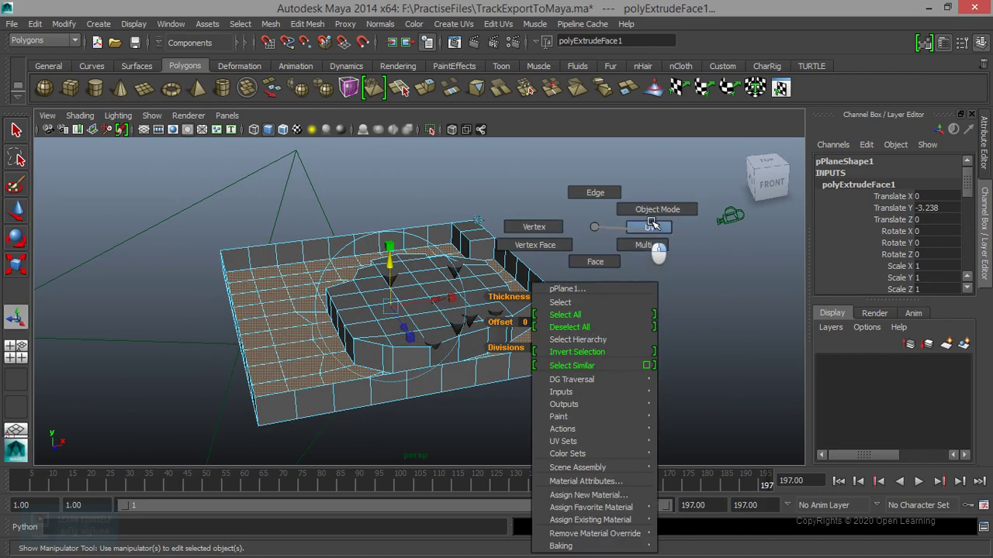
Select pPlane1 and pick the loop of outer wall faces in face mode
right_drag(593, 335, 658, 218)
click(589, 333)
scroll(585, 349, up, 3)
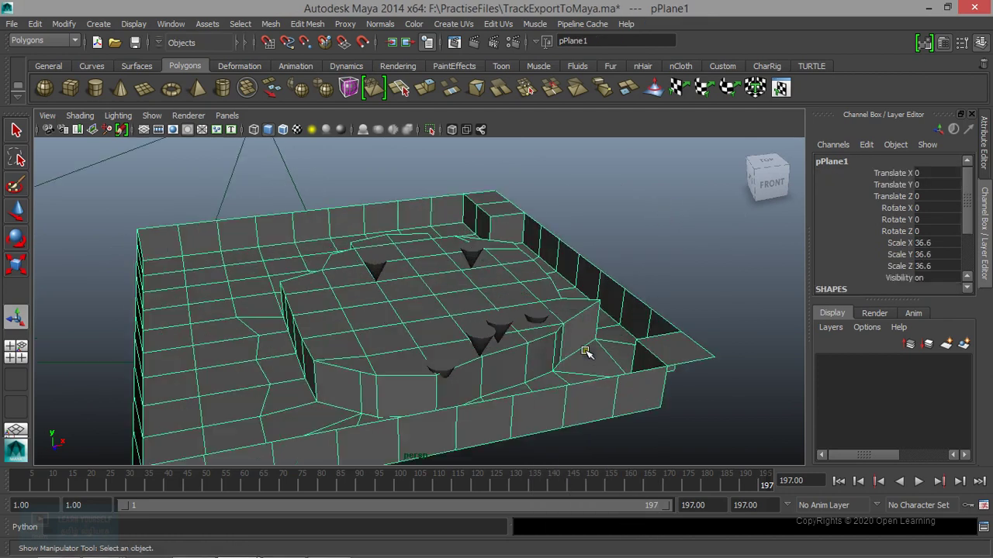
right_drag(662, 338, 682, 265)
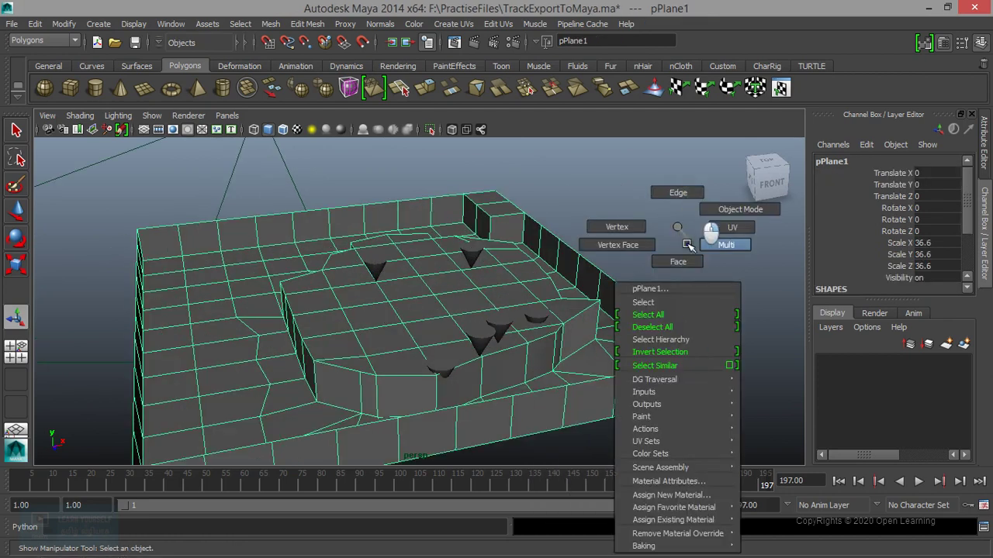
click(610, 296)
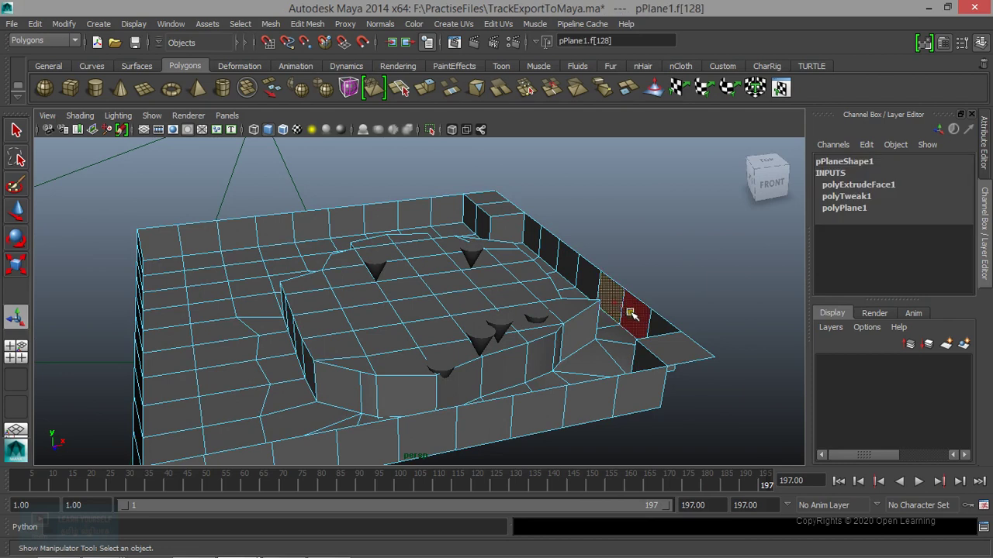
shift+click(638, 314)
shift+double_click(638, 314)
Delete the outer wall loop, a corner face and a floating stray face, then enable smooth preview
key(Delete)
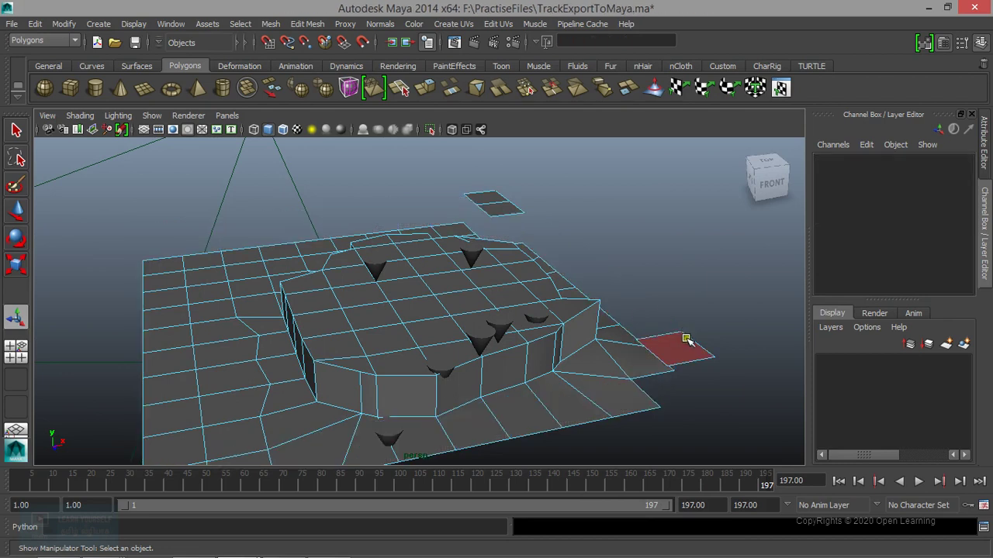
click(699, 348)
key(Delete)
click(496, 206)
key(Delete)
scroll(558, 353, down, 5)
alt+drag(553, 356, 402, 361)
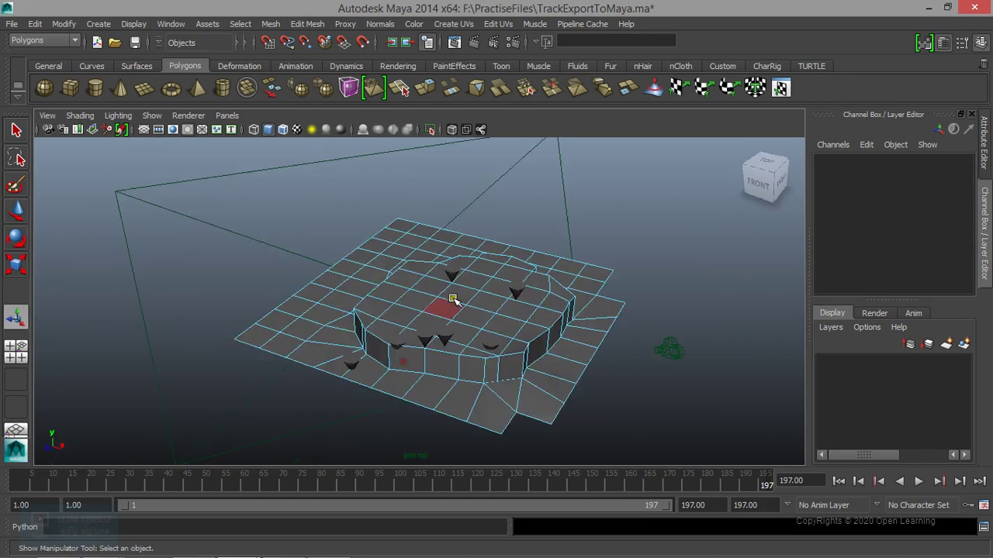
key(3)
right_drag(583, 278, 647, 208)
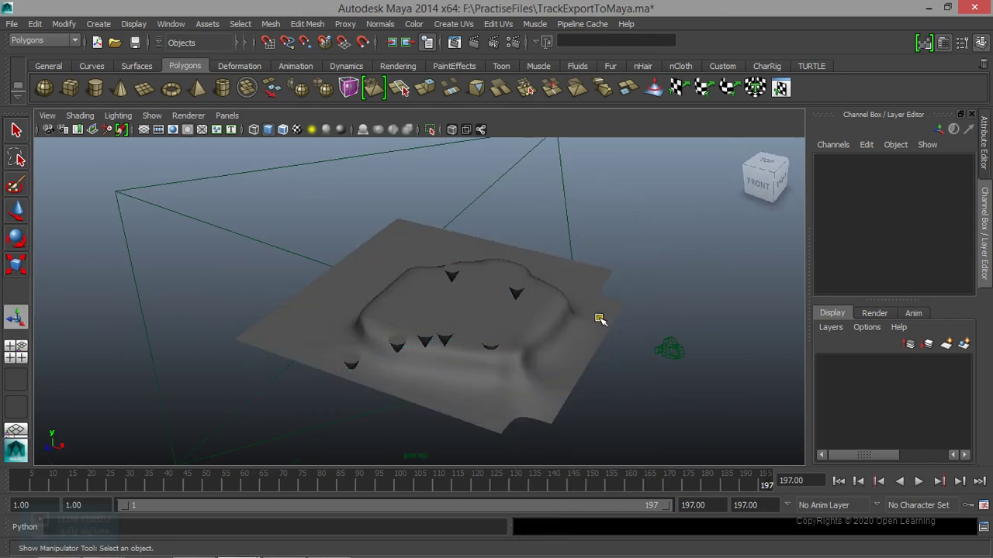
Select the terrain plane and adjust its height along Y with the Move tool
click(589, 322)
mouse_move(574, 342)
alt+mouse_down()
mouse_move(566, 366)
mouse_move(614, 380)
mouse_move(494, 303)
alt+mouse_up()
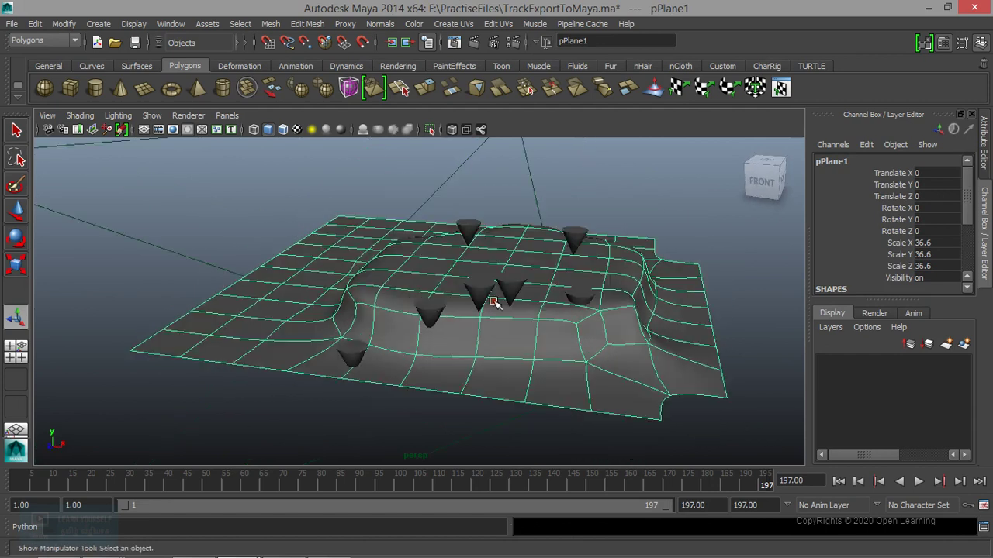
key(w)
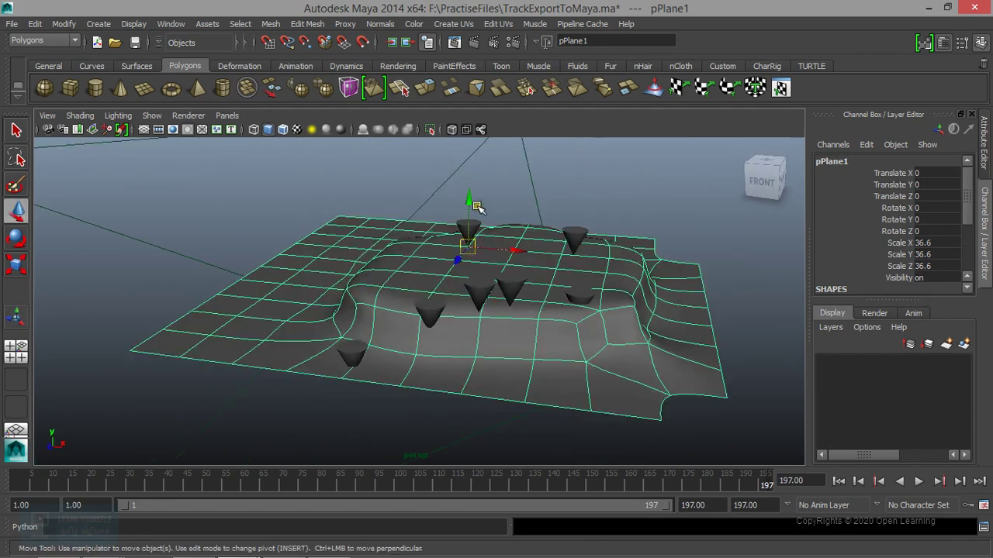
drag(483, 209, 464, 204)
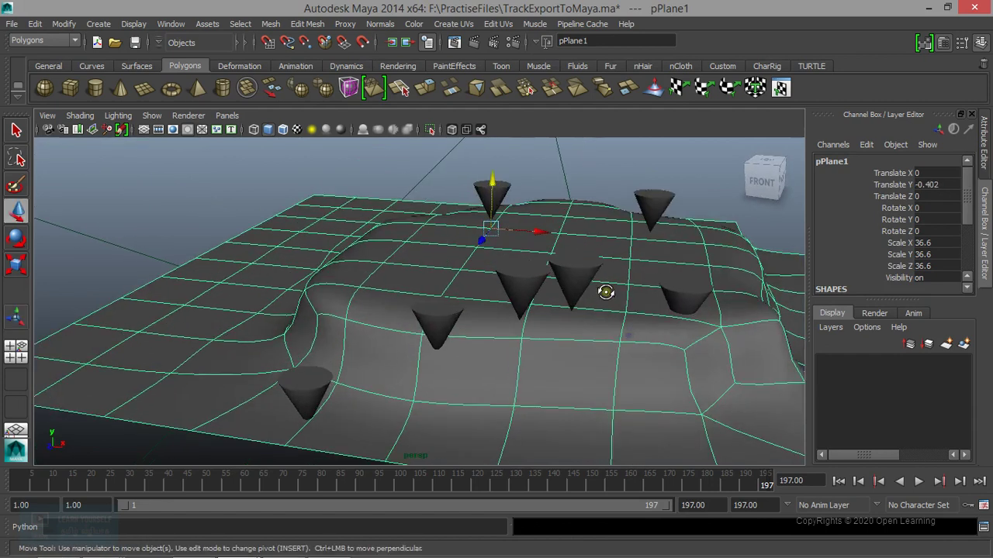
alt+drag(501, 283, 594, 295)
alt+right_drag(594, 295, 624, 332)
mouse_move(624, 332)
alt+mouse_down()
mouse_move(571, 290)
mouse_move(527, 301)
mouse_move(587, 301)
mouse_move(620, 255)
alt+mouse_up()
click(657, 220)
drag(658, 219, 657, 211)
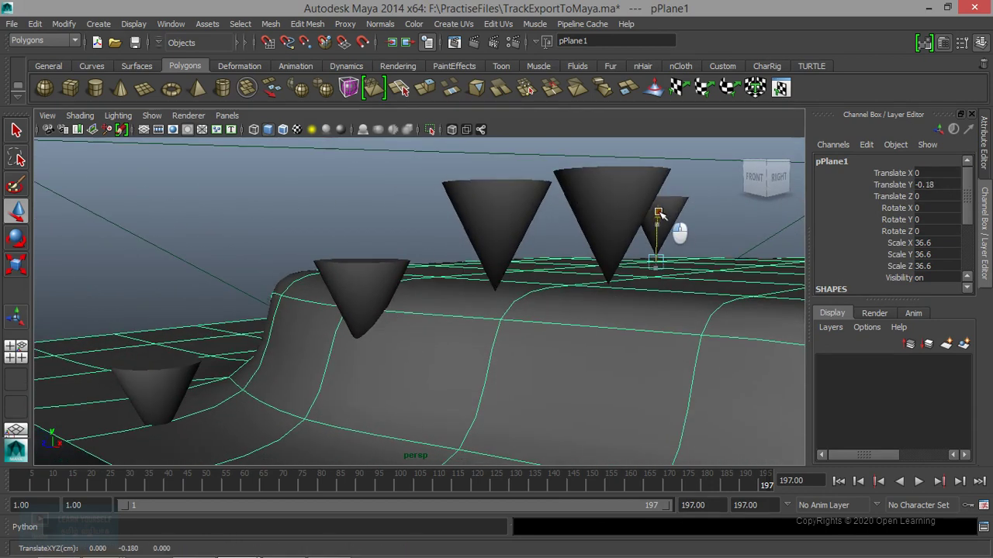
Set pPlane1 to Translate Y 0.016, undo an accidental Z move, and select a vertex beside a cone
mouse_move(580, 250)
alt+mouse_down()
mouse_move(514, 299)
mouse_move(480, 290)
mouse_move(430, 304)
mouse_move(414, 290)
mouse_move(513, 296)
alt+mouse_up()
mouse_move(665, 219)
mouse_down()
mouse_move(665, 209)
mouse_move(610, 269)
mouse_move(572, 279)
mouse_move(501, 272)
mouse_move(727, 261)
mouse_move(728, 271)
mouse_move(798, 288)
mouse_move(472, 390)
mouse_move(525, 401)
mouse_move(367, 365)
mouse_up()
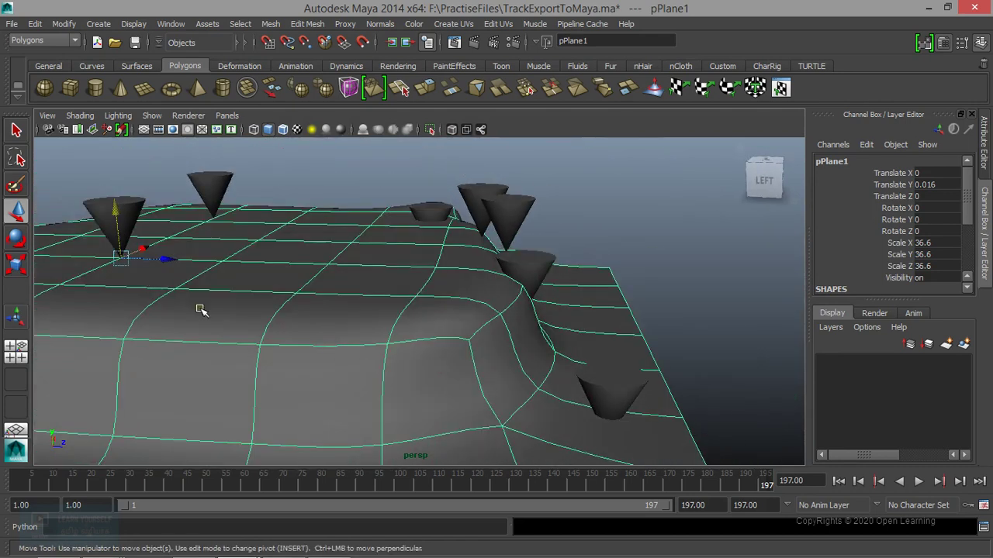
alt+drag(200, 311, 222, 304)
mouse_move(191, 270)
mouse_down()
mouse_move(206, 286)
mouse_move(257, 300)
mouse_move(206, 291)
mouse_up()
key(ctrl+z)
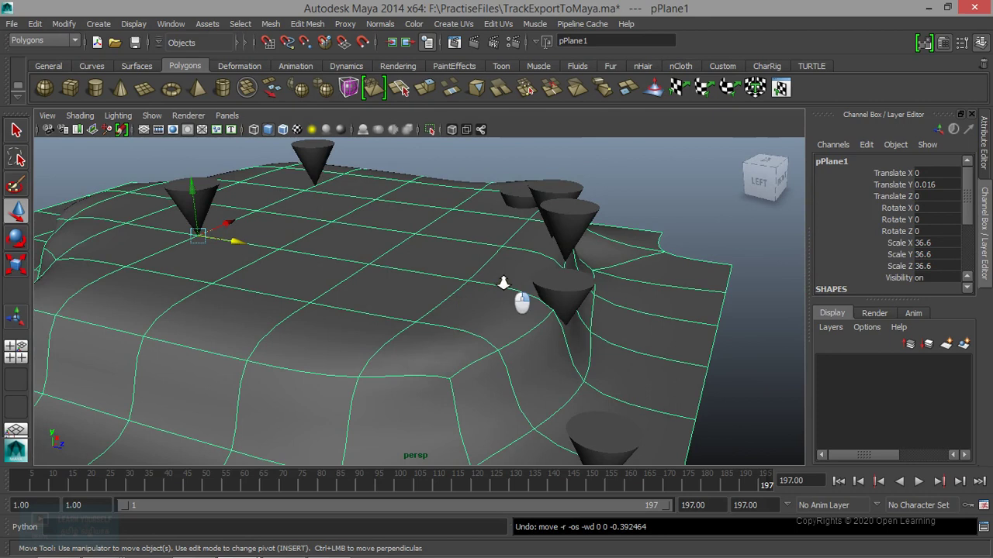
alt+right_drag(501, 284, 538, 332)
mouse_move(496, 226)
right_down()
mouse_move(497, 266)
mouse_move(438, 227)
right_up()
click(492, 297)
Pull the vertices beside the cone (vtx[2], vtx[61]) down into a dip
drag(581, 295, 457, 267)
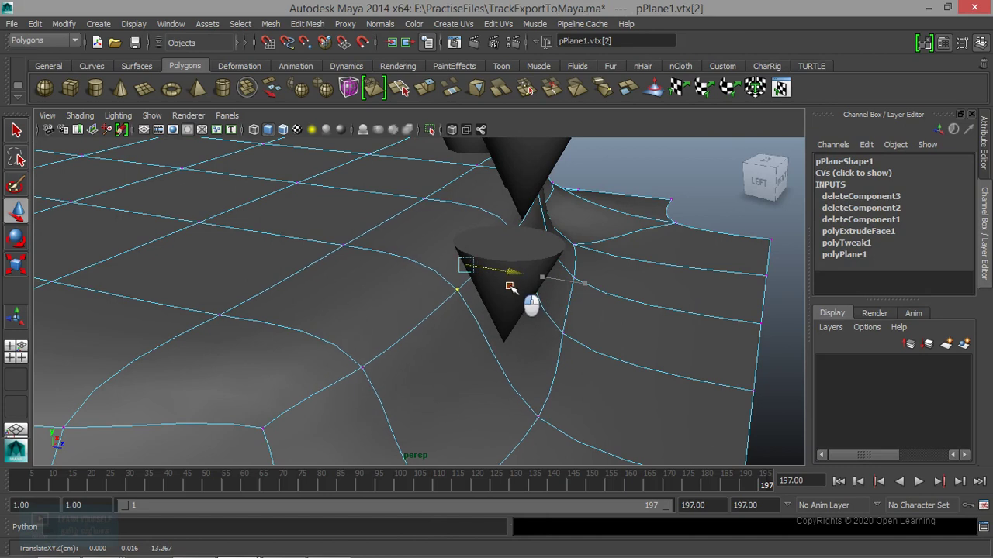
drag(443, 211, 516, 332)
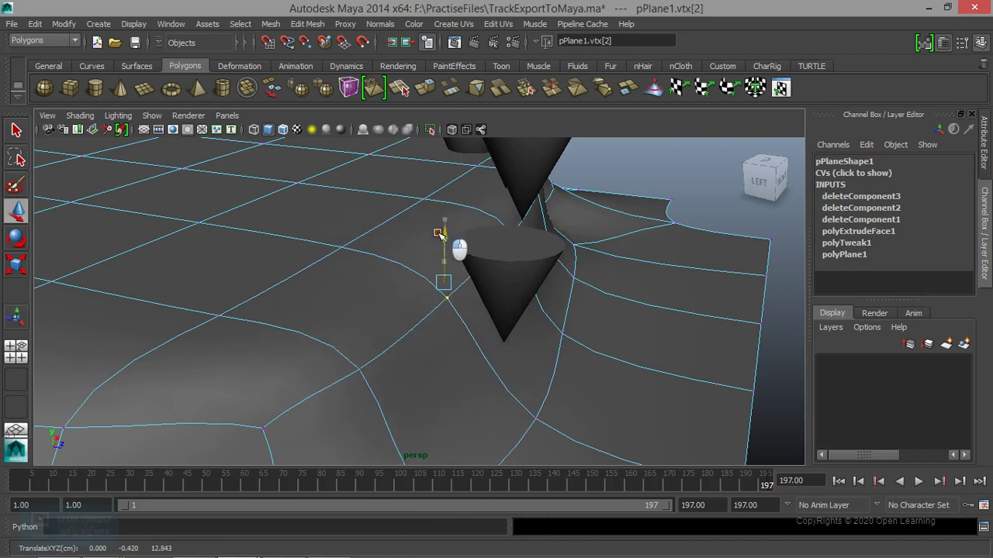
drag(479, 301, 503, 355)
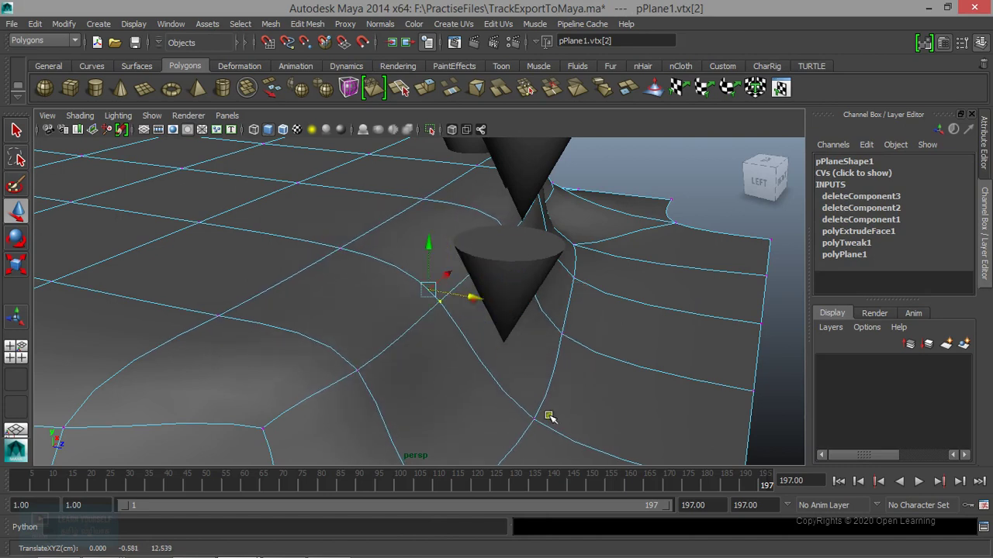
click(535, 420)
mouse_move(534, 419)
mouse_down()
mouse_move(437, 355)
mouse_move(383, 350)
mouse_move(385, 336)
mouse_move(341, 326)
mouse_move(295, 394)
mouse_move(286, 322)
mouse_move(349, 394)
mouse_move(411, 432)
mouse_move(454, 421)
mouse_move(367, 399)
mouse_move(441, 282)
mouse_move(457, 325)
mouse_move(492, 344)
mouse_move(610, 343)
mouse_move(629, 328)
mouse_up()
Back in object mode, set pPlane1's Translate Y to 0.101
right_drag(589, 287, 659, 210)
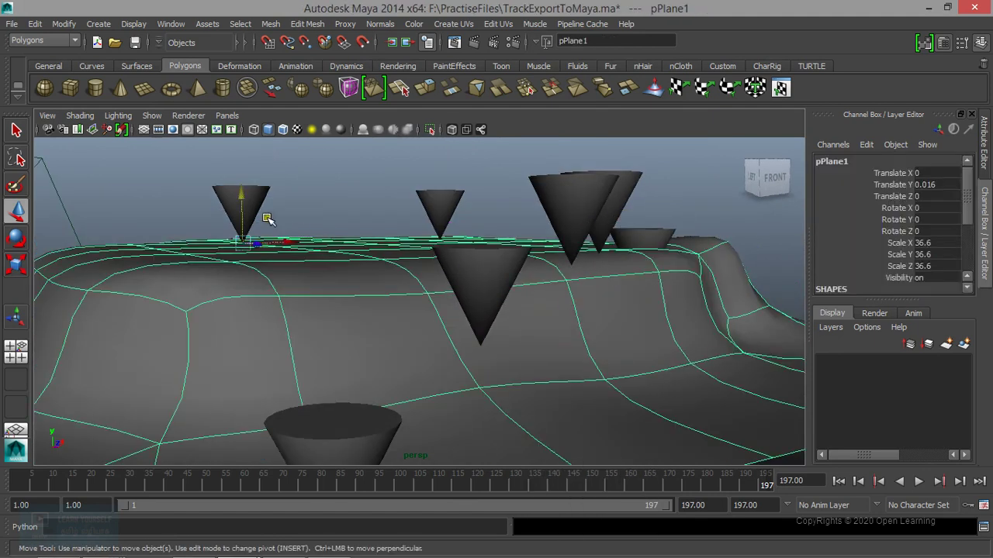
drag(245, 201, 248, 195)
mouse_move(500, 320)
alt+mouse_down()
mouse_move(527, 341)
mouse_move(516, 339)
alt+mouse_up()
drag(206, 162, 206, 162)
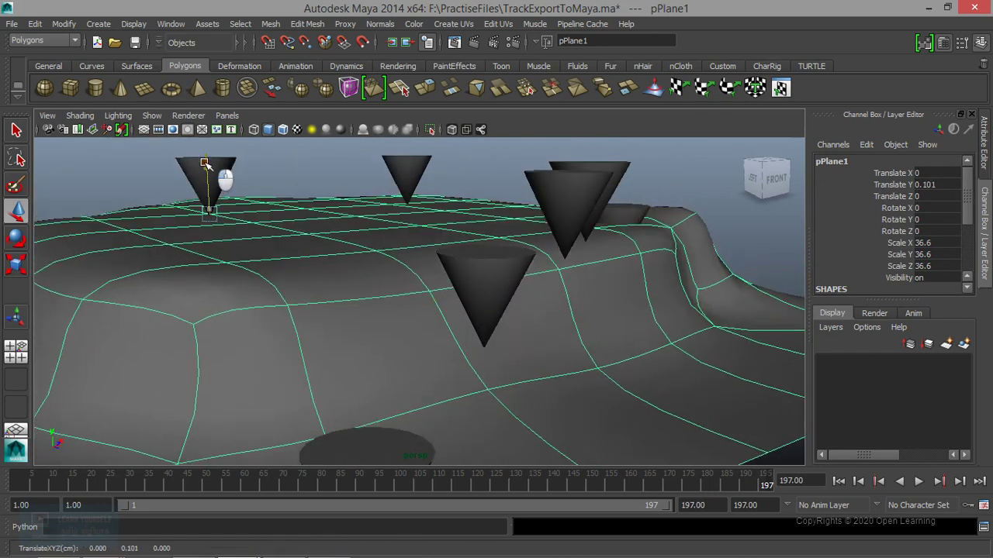
alt+drag(610, 281, 571, 315)
click(604, 266)
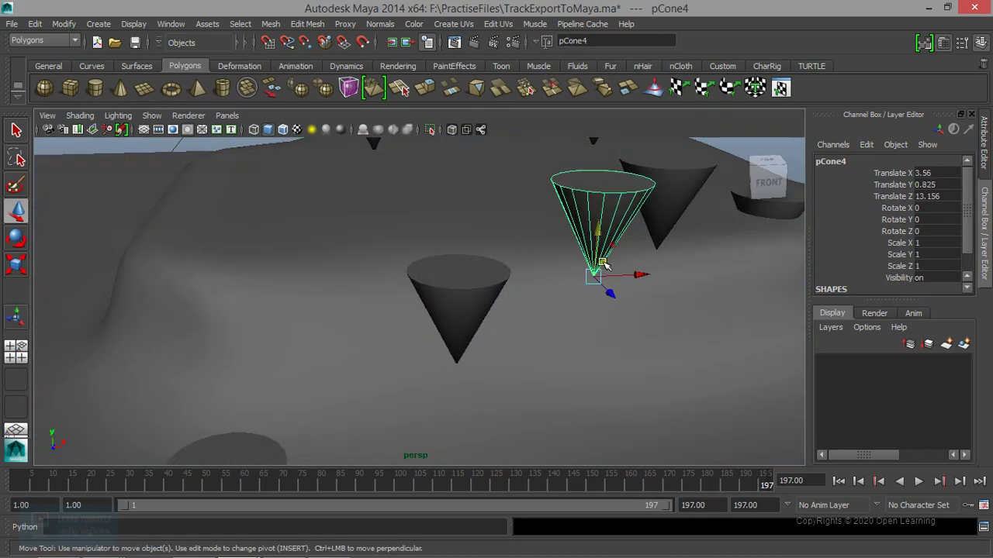
Lower pCone4 and raise pCone2 to Translate Y -2.112
mouse_move(600, 232)
mouse_down()
mouse_move(598, 244)
mouse_move(418, 320)
mouse_move(435, 348)
mouse_move(332, 328)
mouse_move(328, 290)
mouse_up()
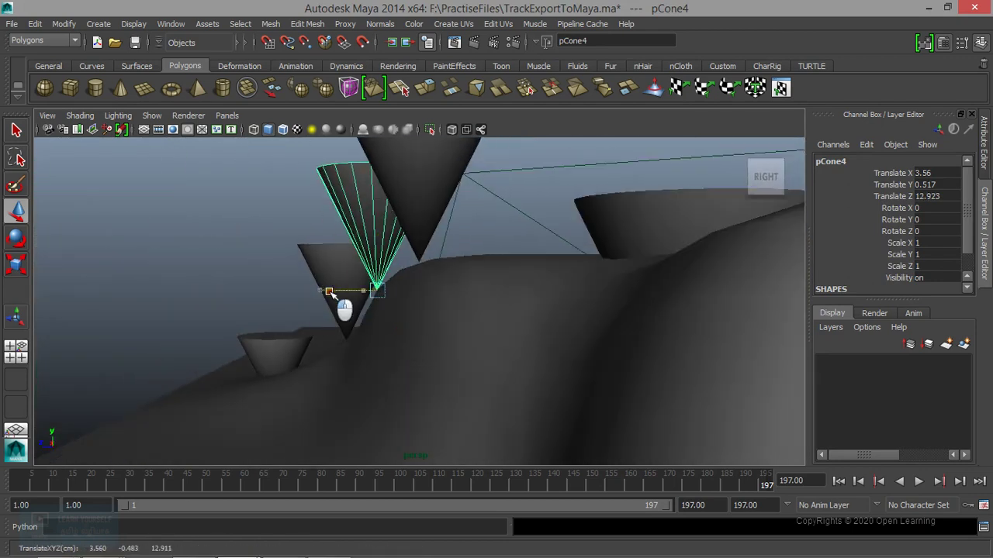
mouse_move(408, 317)
alt+mouse_down()
mouse_move(514, 225)
mouse_move(476, 247)
mouse_move(684, 267)
alt+mouse_up()
click(515, 218)
click(476, 285)
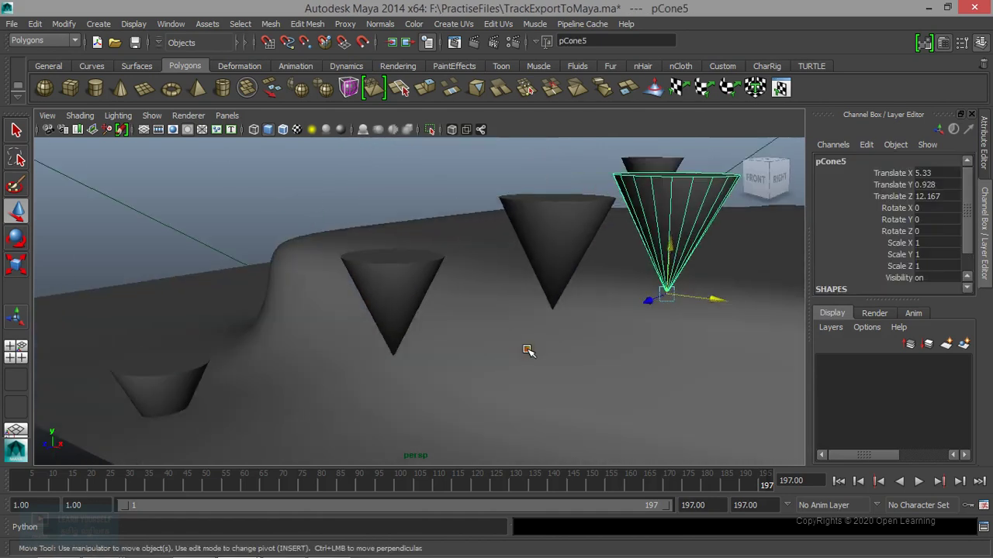
click(336, 300)
mouse_move(329, 321)
mouse_down()
mouse_move(325, 278)
mouse_move(377, 328)
mouse_move(571, 302)
mouse_move(429, 303)
mouse_up()
Lift pCone6 to Translate Y 1.001, then frame and orbit over the whole terrain
click(450, 268)
key(f)
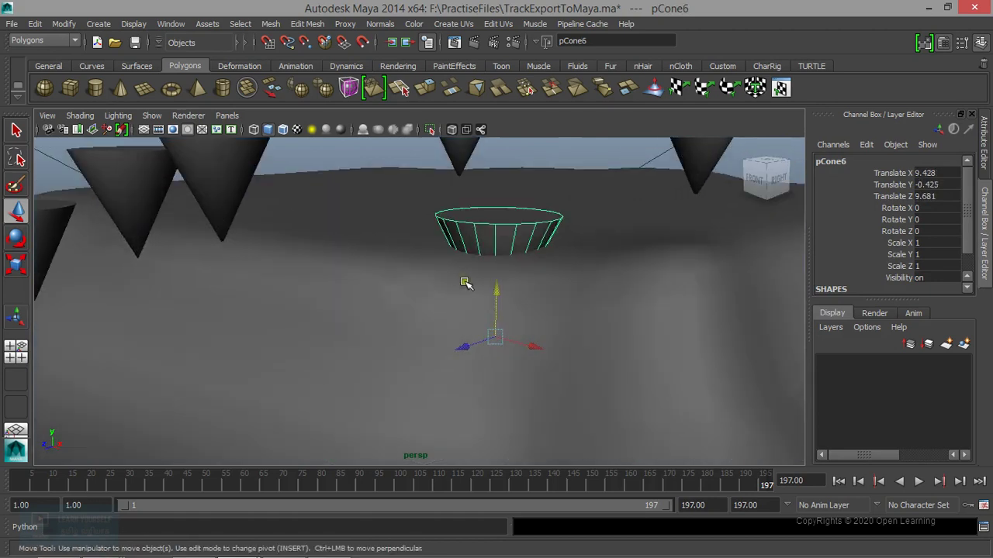
drag(494, 287, 506, 199)
key(a)
mouse_move(513, 259)
alt+mouse_down()
mouse_move(610, 310)
mouse_move(594, 253)
alt+mouse_up()
alt+right_drag(594, 253, 543, 295)
alt+middle_drag(543, 295, 483, 318)
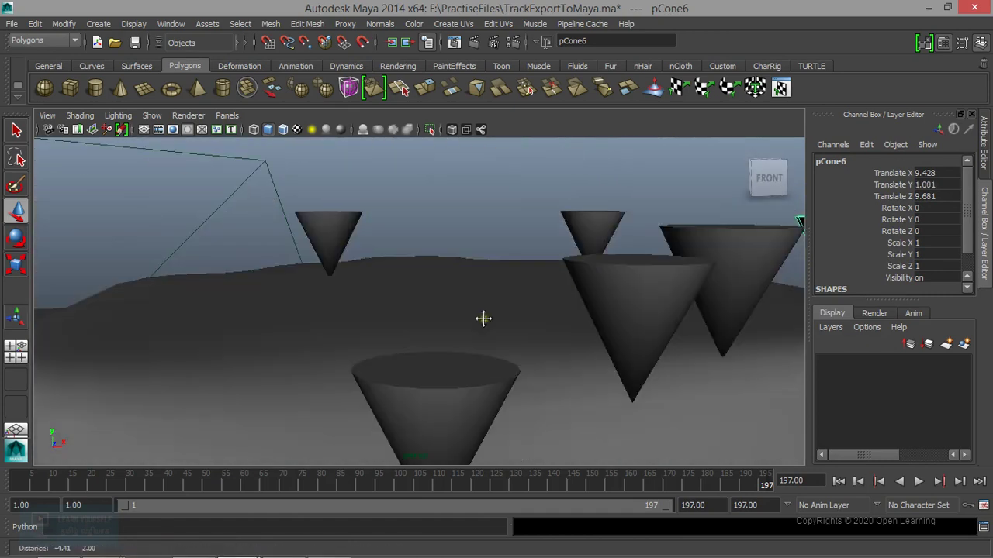
alt+right_drag(484, 318, 372, 255)
mouse_move(395, 271)
alt+mouse_down()
mouse_move(336, 259)
mouse_move(314, 269)
mouse_move(303, 302)
alt+mouse_up()
scroll(314, 269, down, 3)
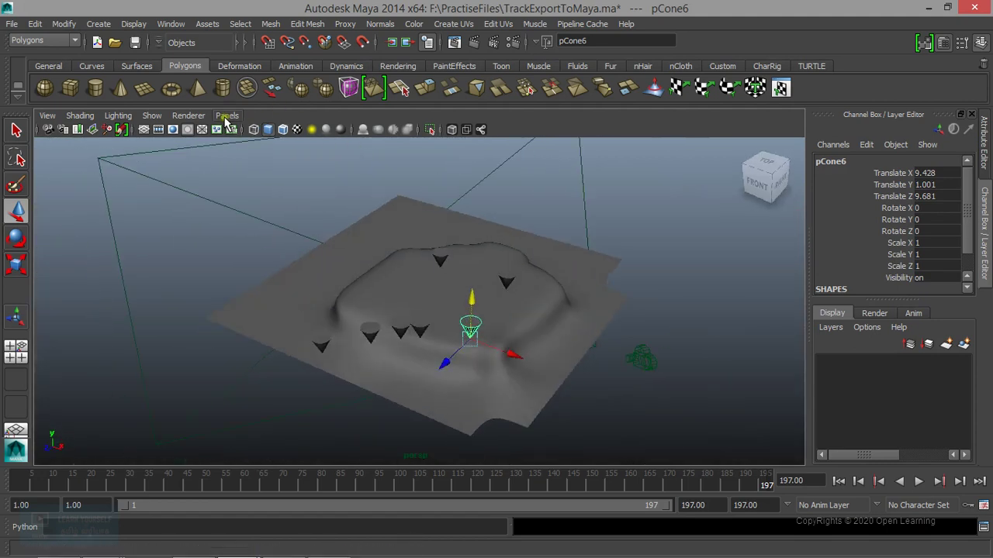
Look through rzCamera1 and play the timeline to frame 119
click(227, 118)
click(361, 144)
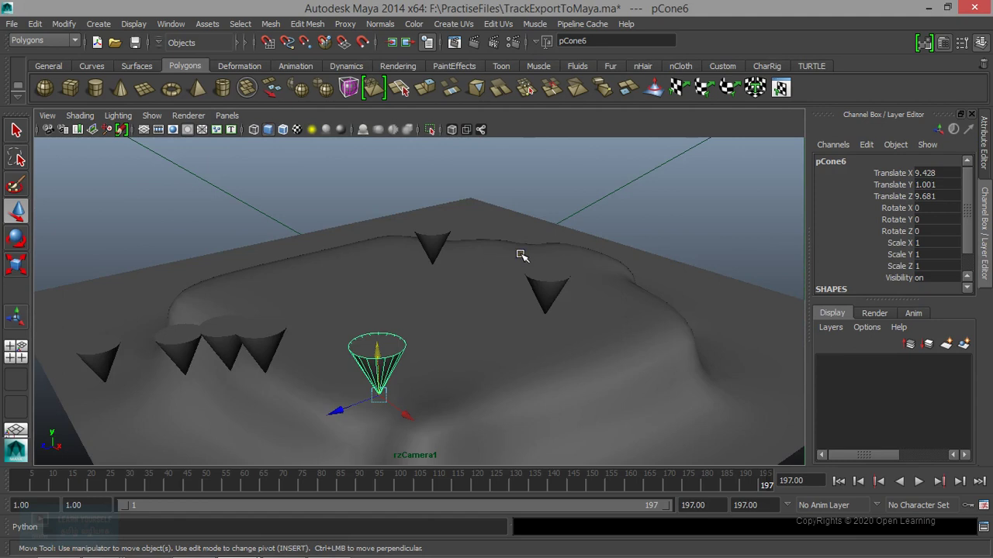
drag(319, 486, 237, 486)
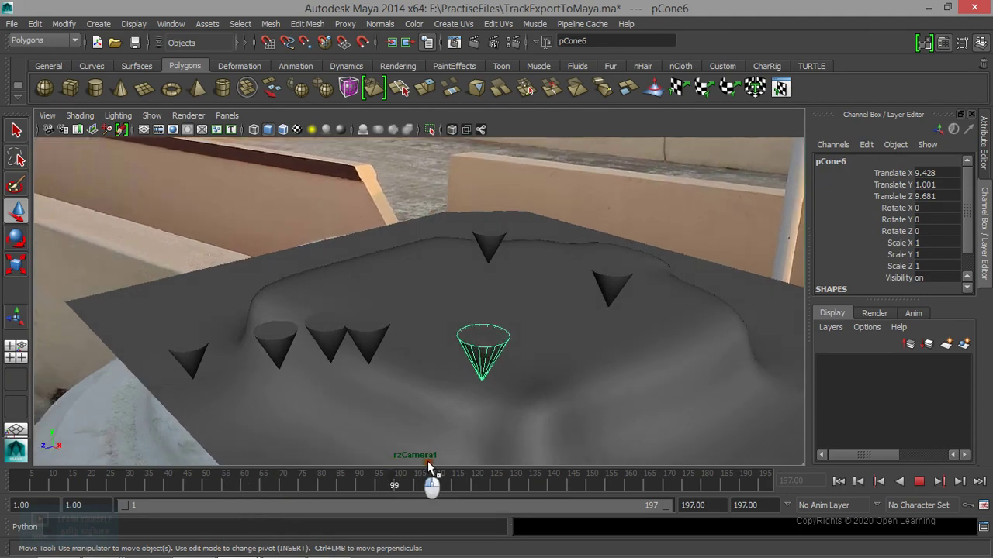
key(Escape)
Select pPlane1 and switch the viewport back to the persp camera
click(676, 321)
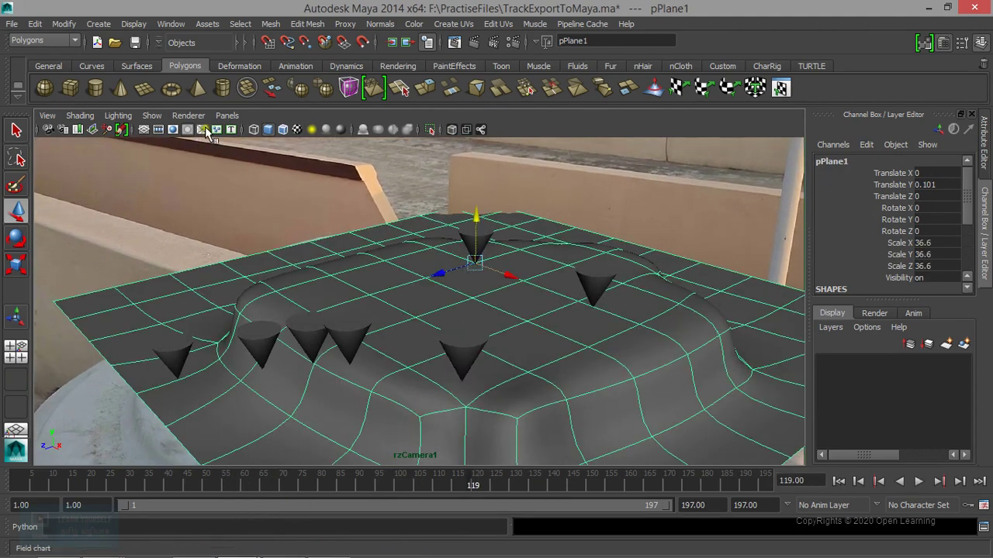
click(228, 116)
click(366, 133)
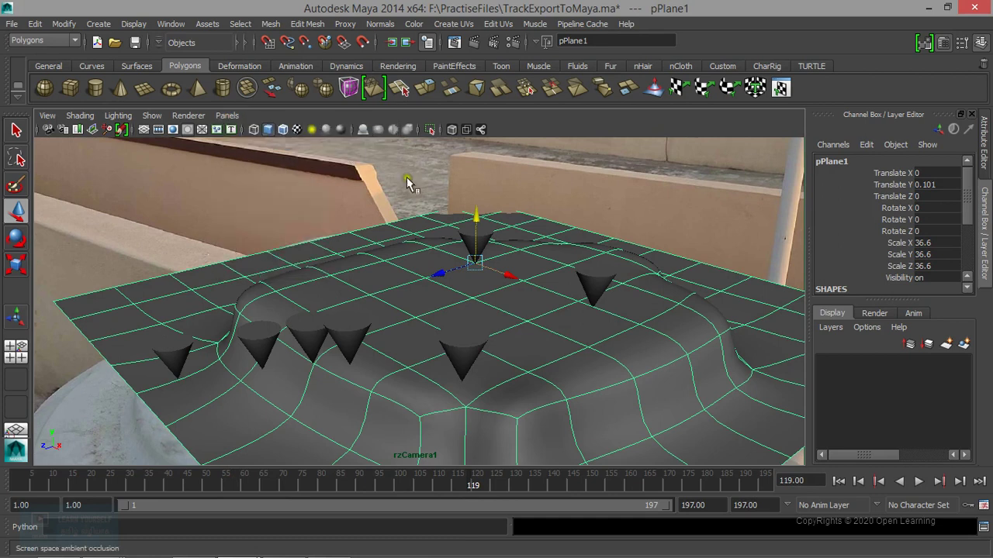
click(124, 25)
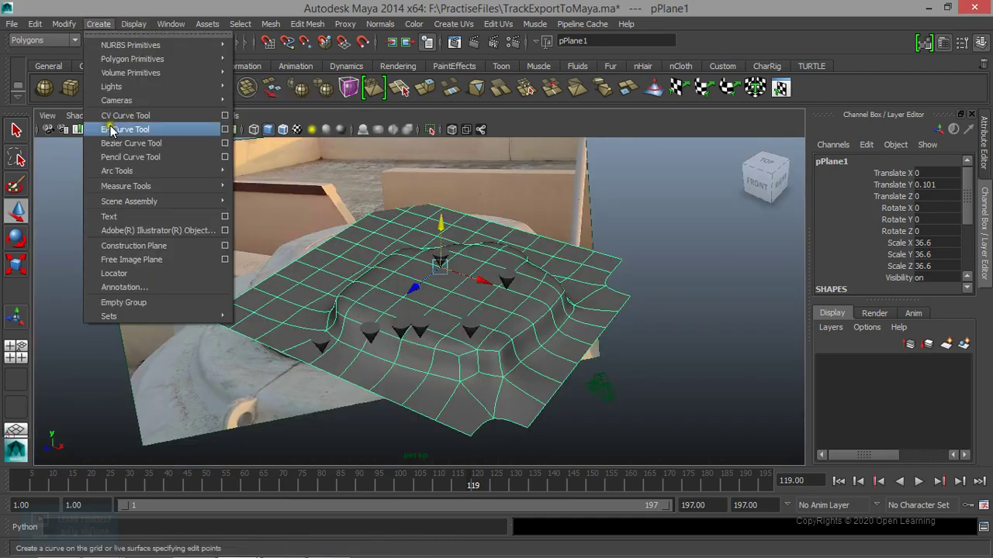
Add a directional light, scale it to 8.702 and tilt it to Rotate X -105.591
click(264, 101)
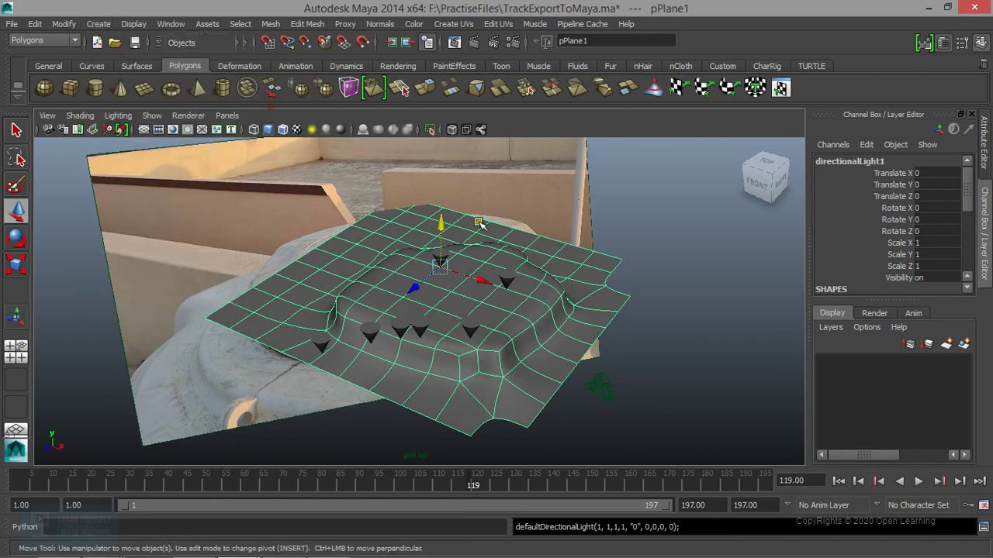
key(r)
mouse_move(438, 270)
mouse_down()
mouse_move(501, 294)
mouse_move(519, 286)
mouse_up()
key(e)
drag(413, 247, 469, 203)
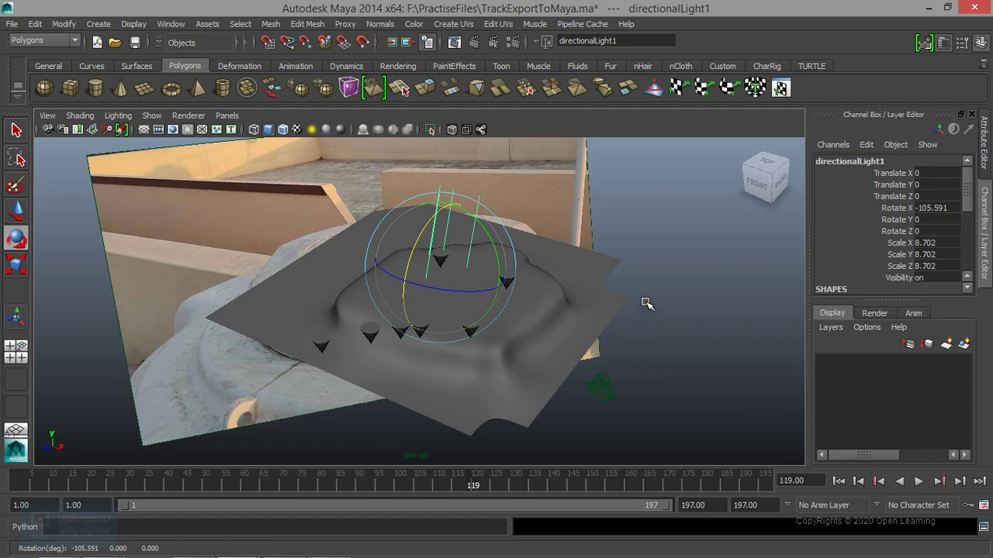
Enable Use Ray Trace Shadows in directionalLight1's Attribute Editor shadow settings
key(ctrl+a)
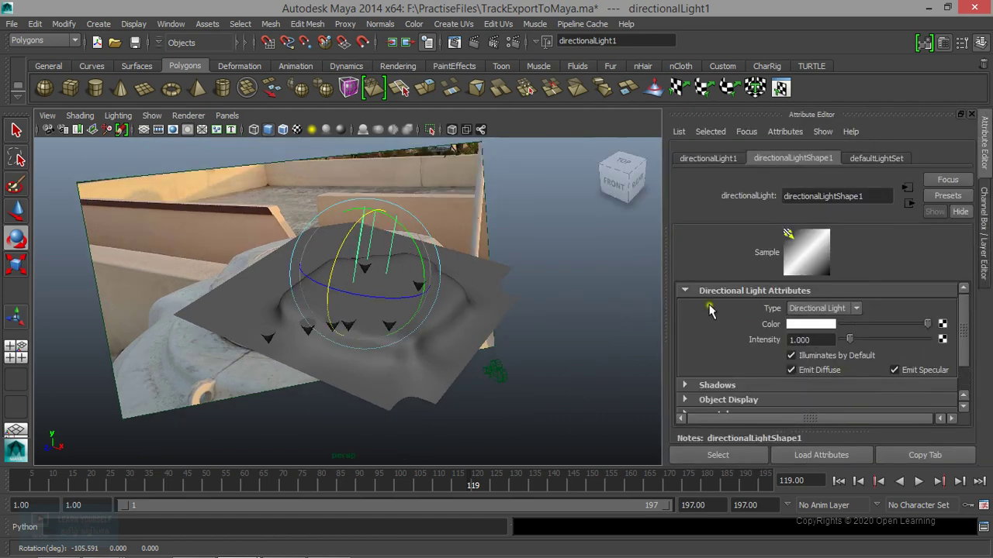
click(737, 386)
click(736, 386)
scroll(737, 388, down, 2)
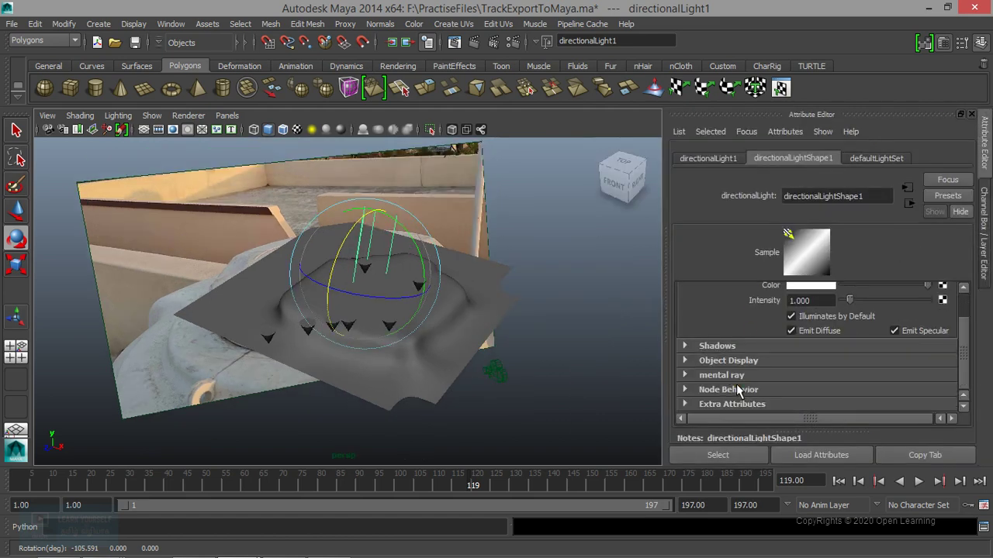
click(717, 346)
scroll(729, 348, down, 3)
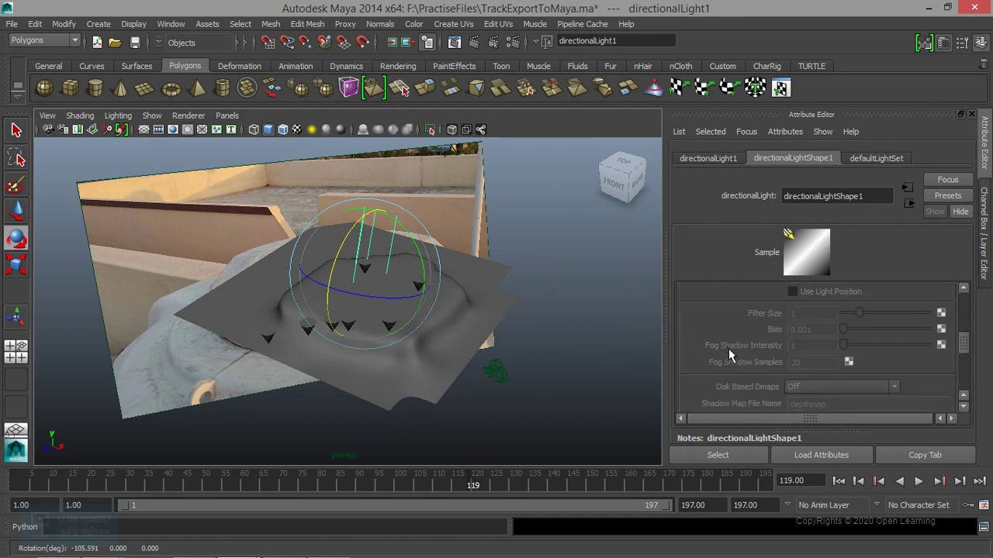
scroll(728, 348, down, 2)
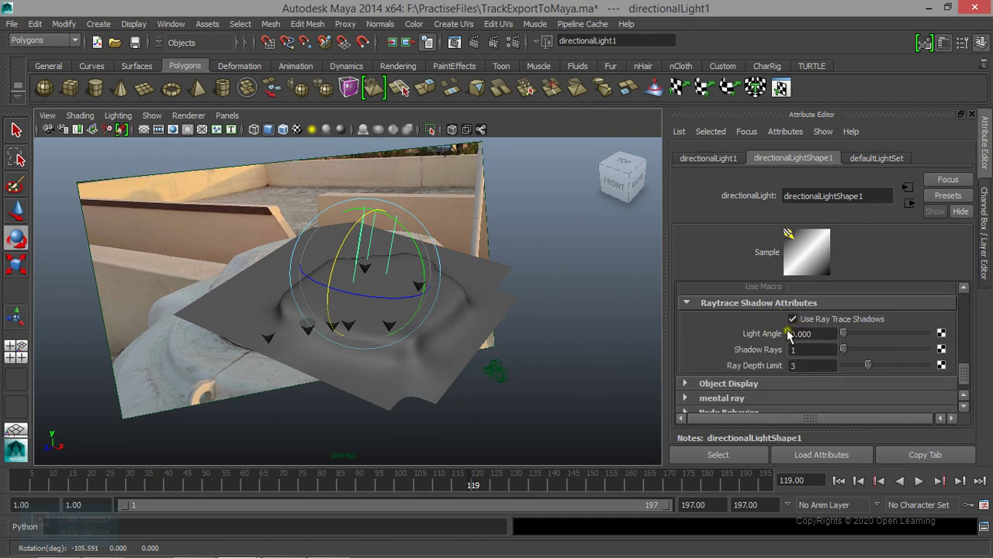
Test-render frame 119 from rzCamera1 in Render View, then set the renderer to mental ray
click(454, 43)
click(77, 48)
mouse_move(92, 128)
click(269, 167)
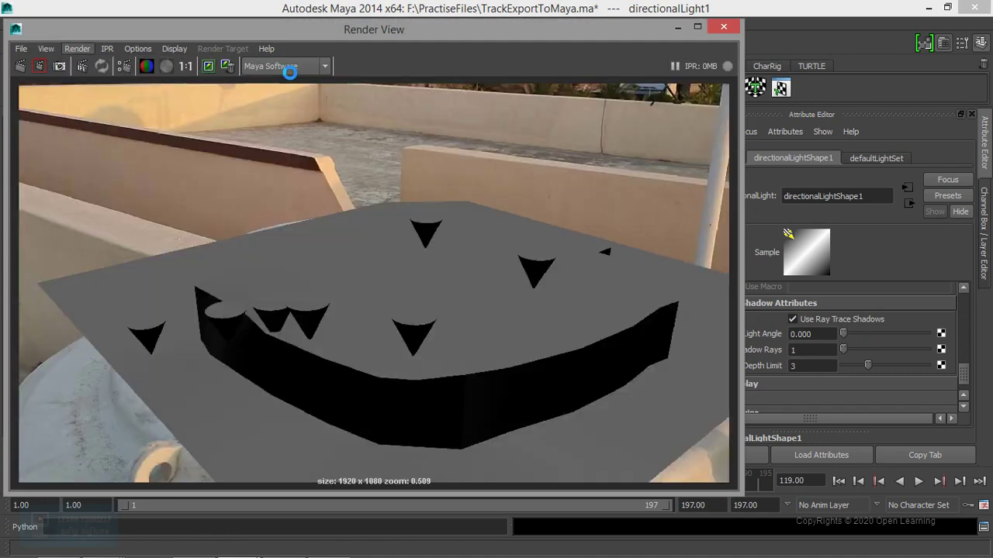
click(288, 72)
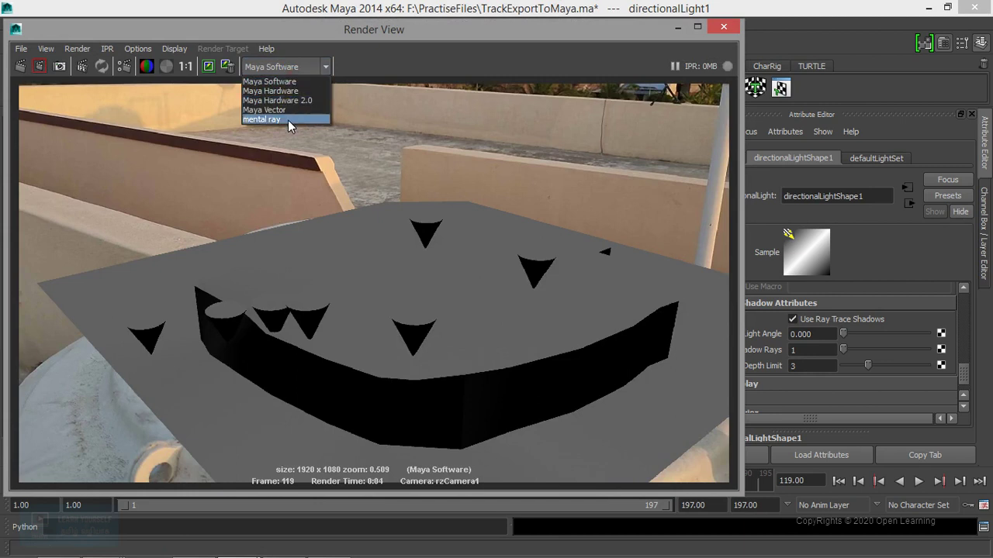
click(287, 111)
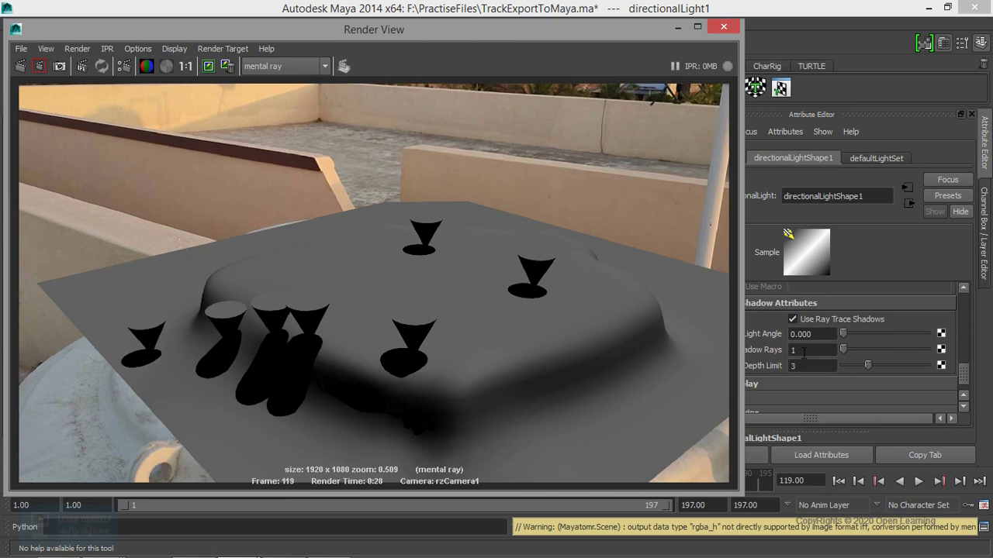
Set the light's Light Angle to 3 and Shadow Rays to 10
drag(804, 351, 768, 361)
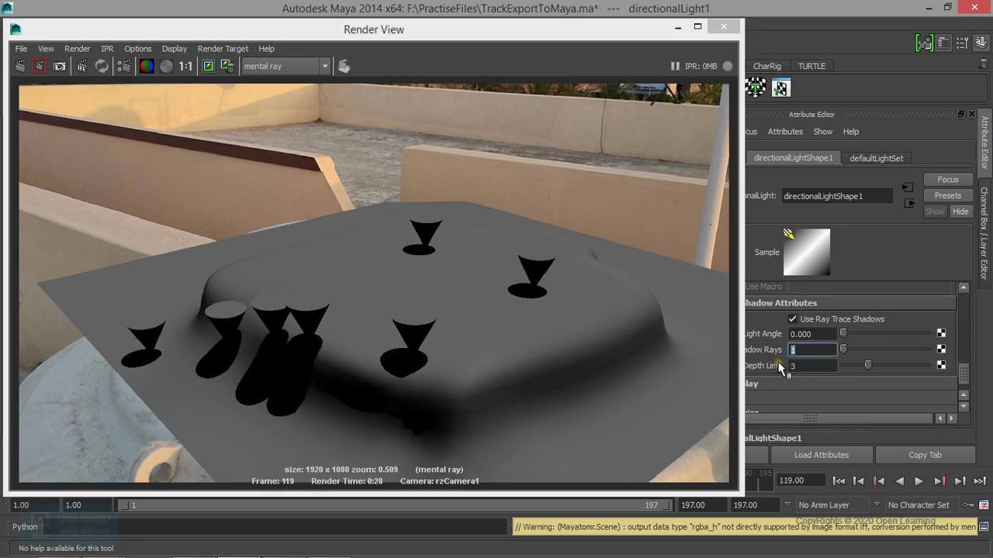
drag(584, 35, 558, 35)
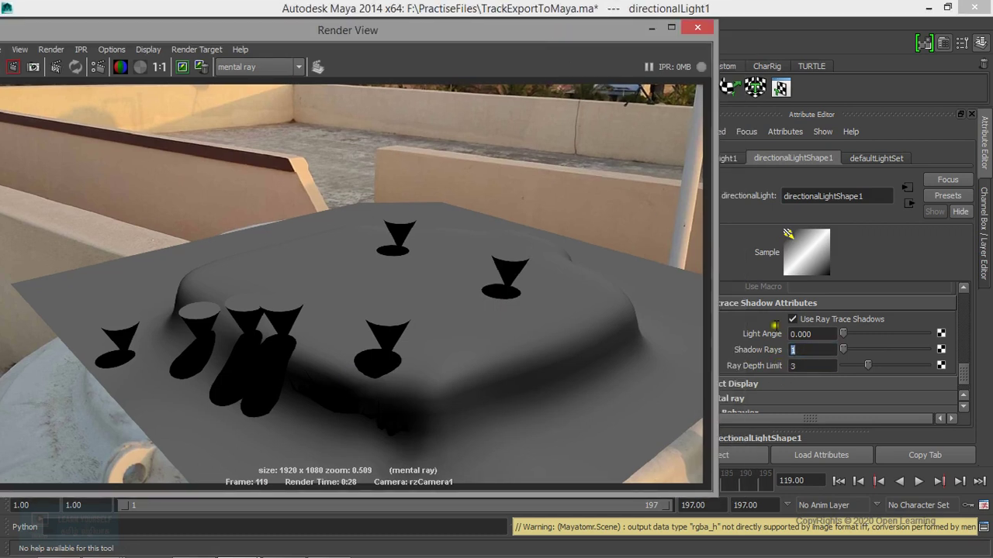
click(813, 335)
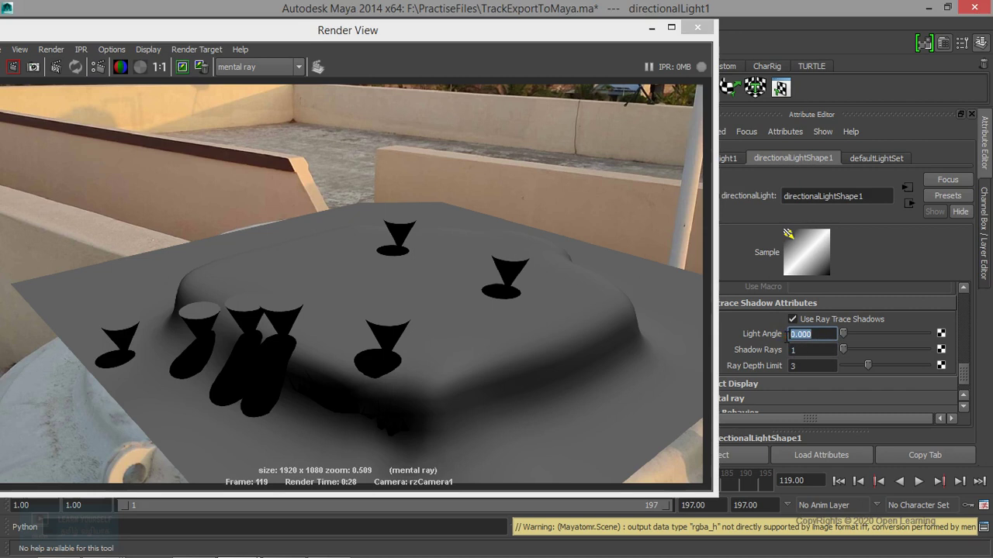
text(3)
click(805, 350)
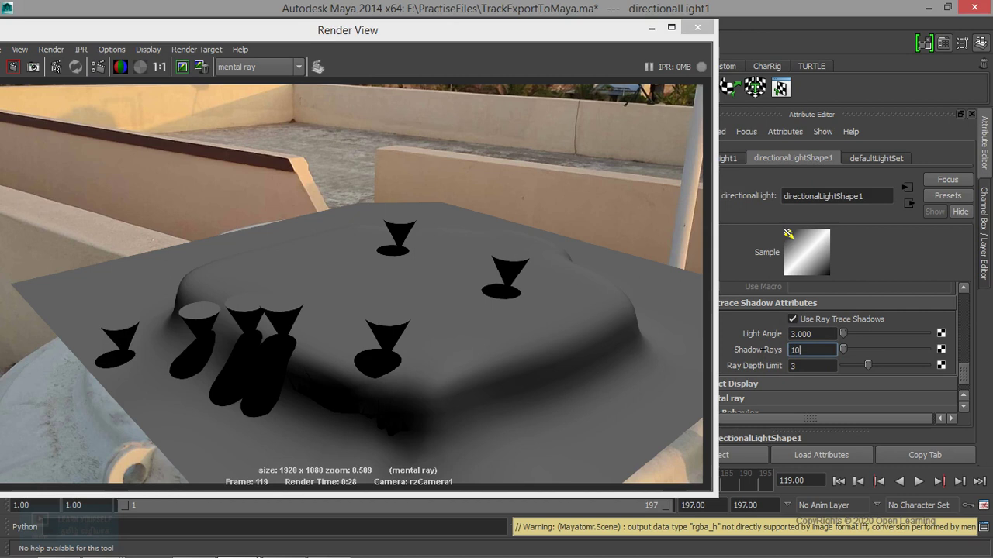
Re-render the frame with the softer shadow settings and minimize Render View
drag(523, 38, 599, 27)
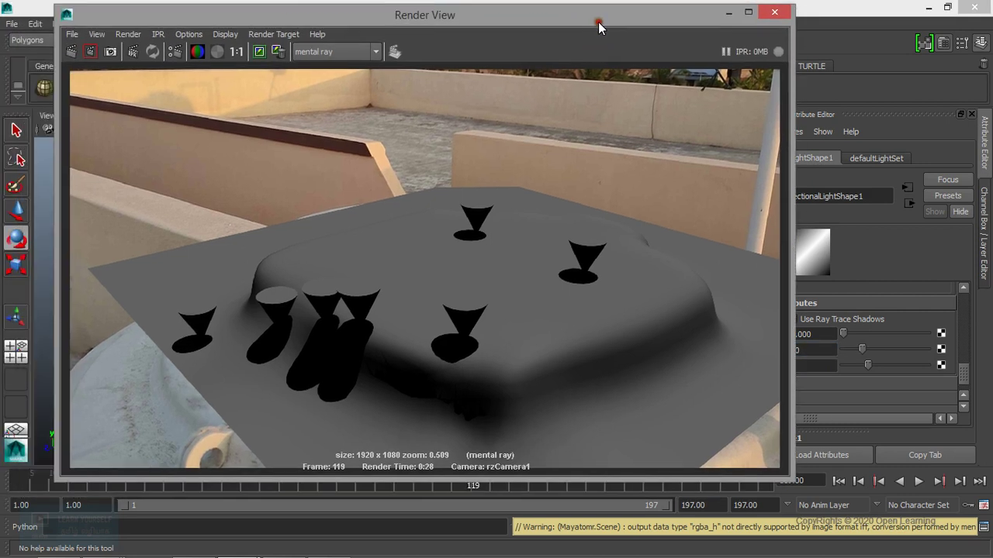
click(69, 52)
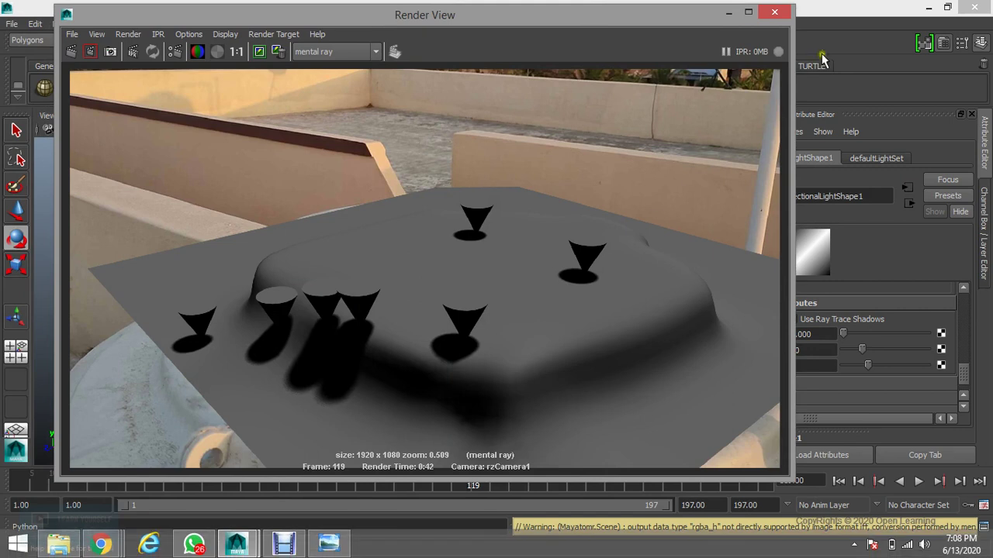
click(732, 12)
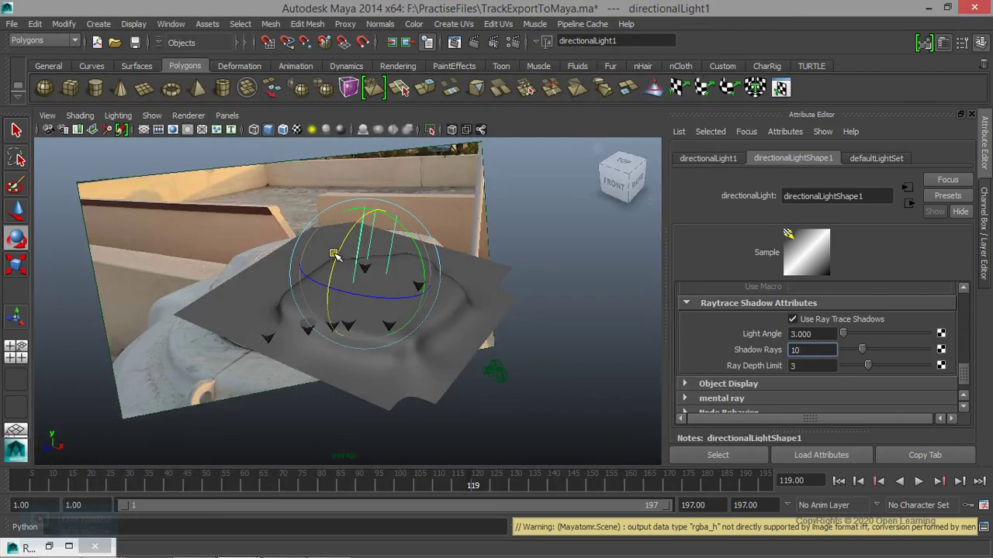
Assign a new Maya Surface Shader to pPlane1, then bring Render View back
click(417, 363)
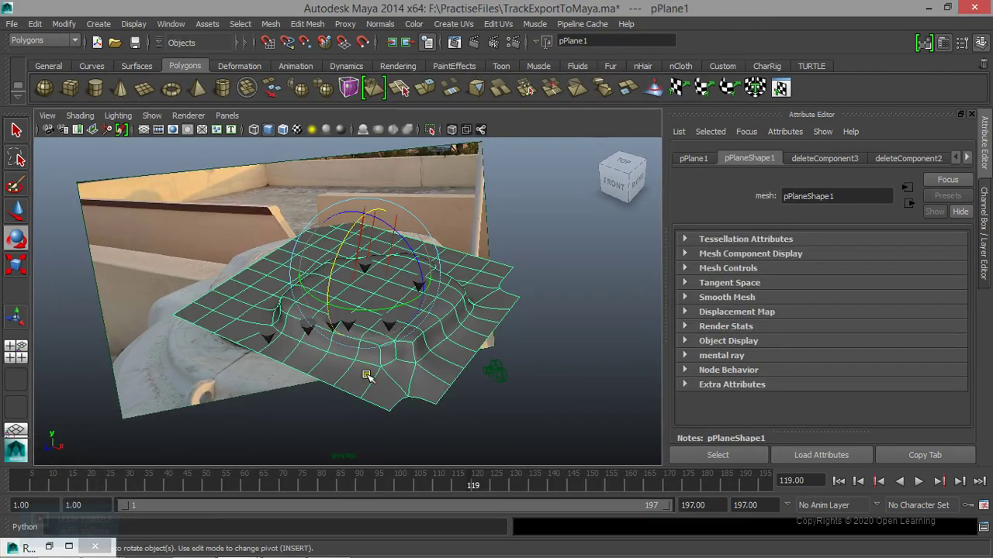
right_click(420, 346)
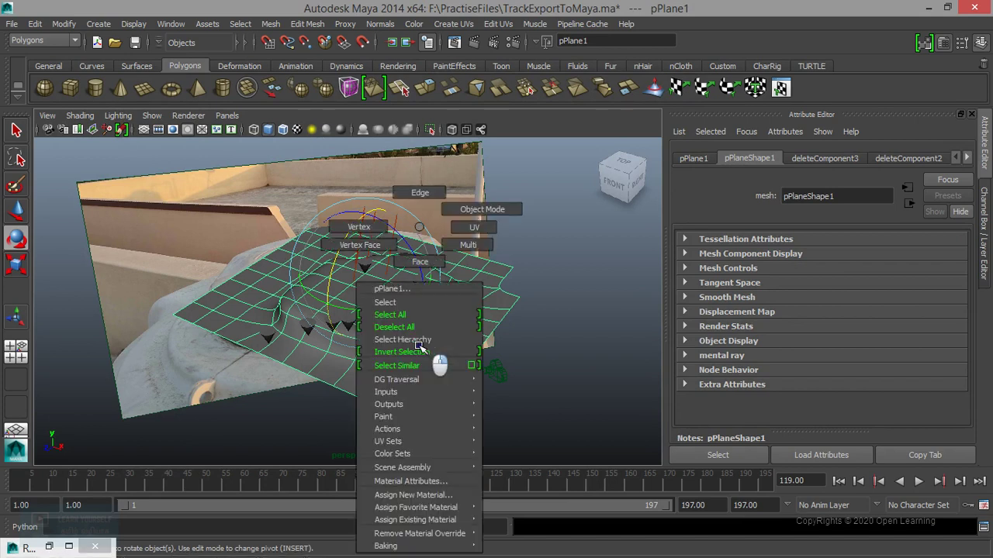
click(418, 497)
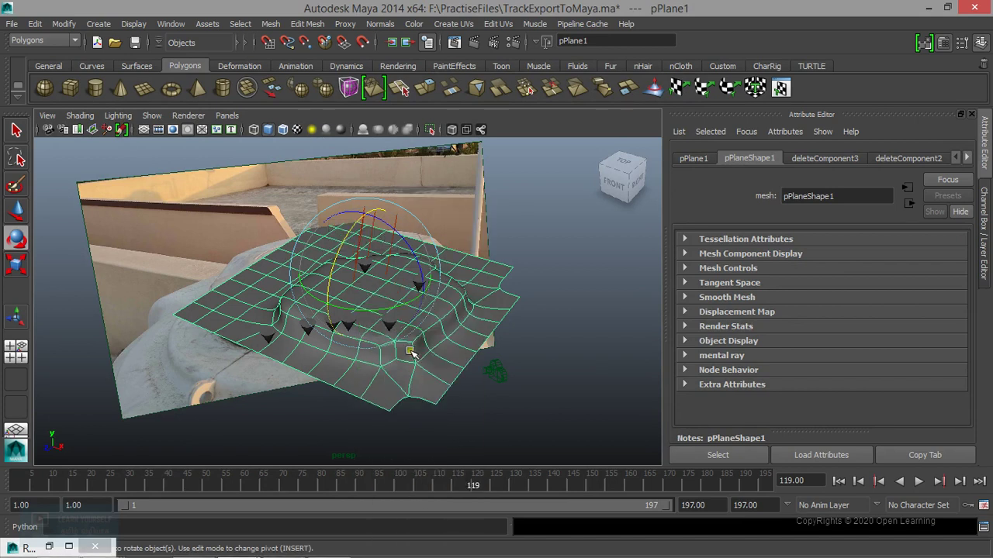
click(345, 137)
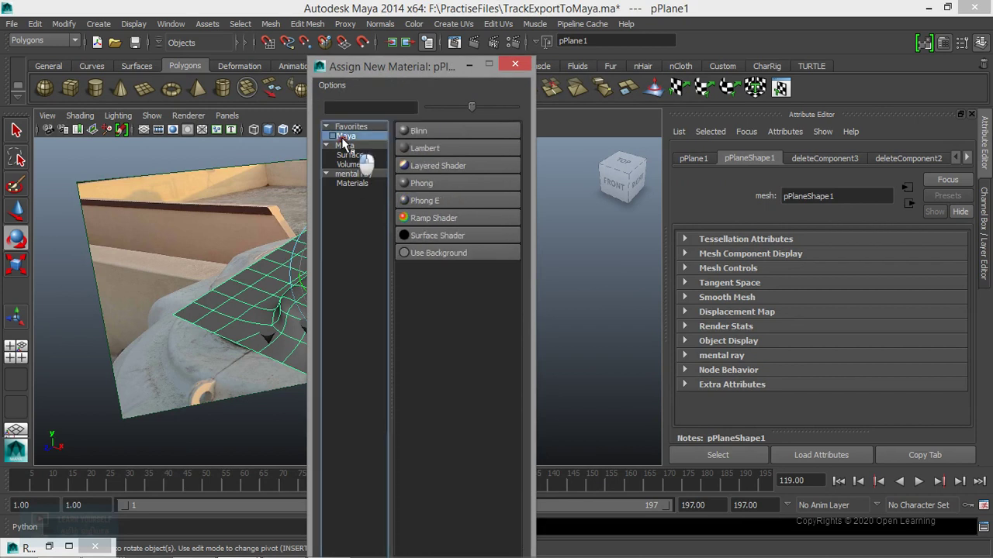
click(437, 235)
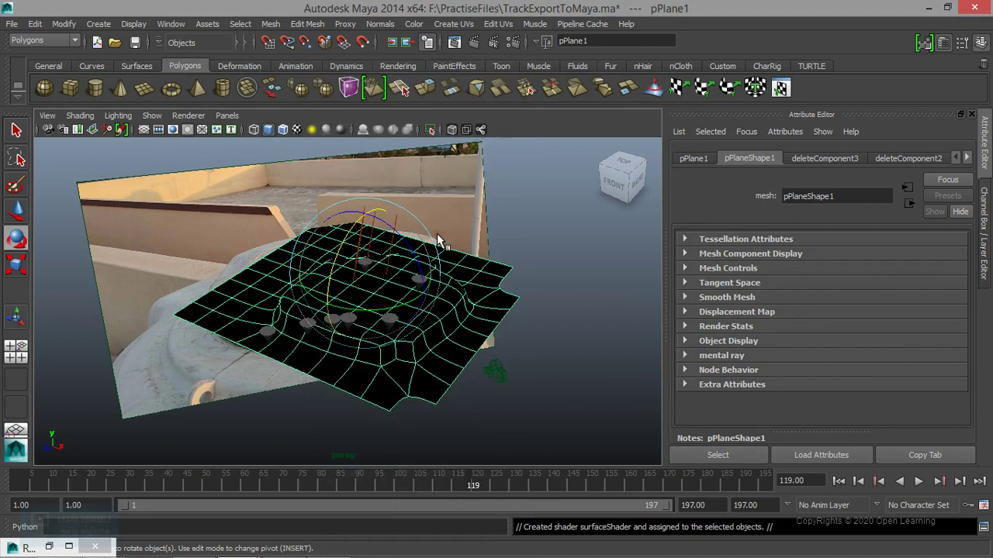
click(455, 42)
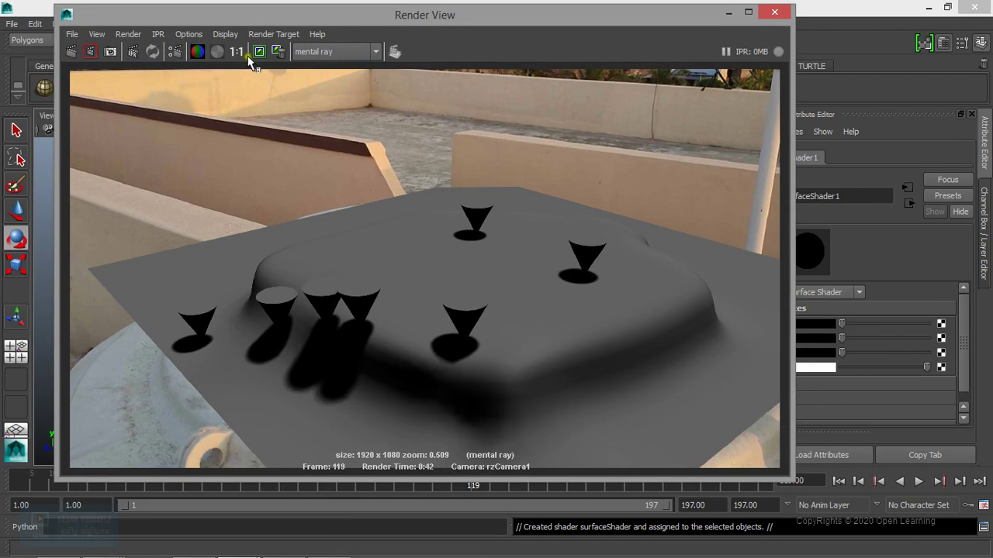
Refit the image and re-render the frame with the new plate material
click(259, 52)
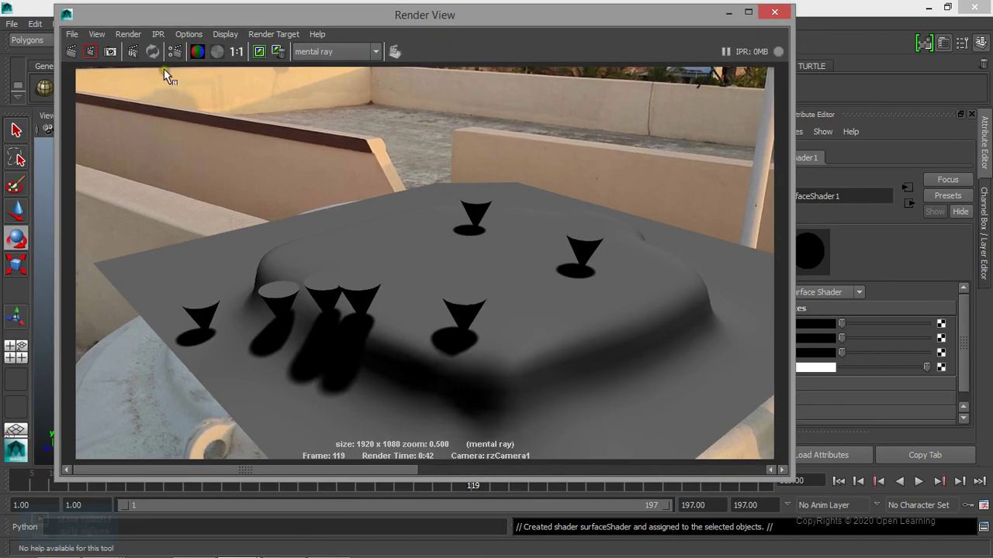
click(69, 53)
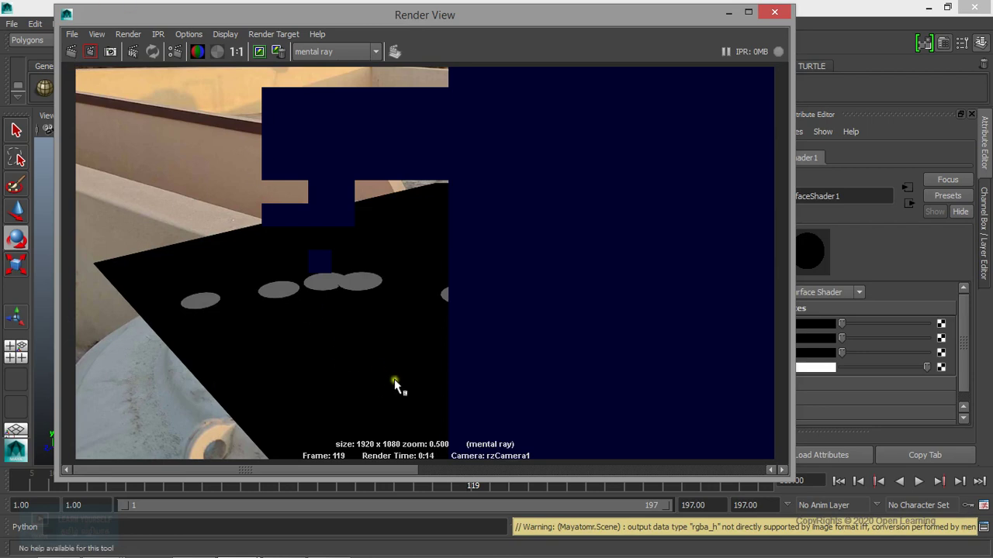
click(726, 15)
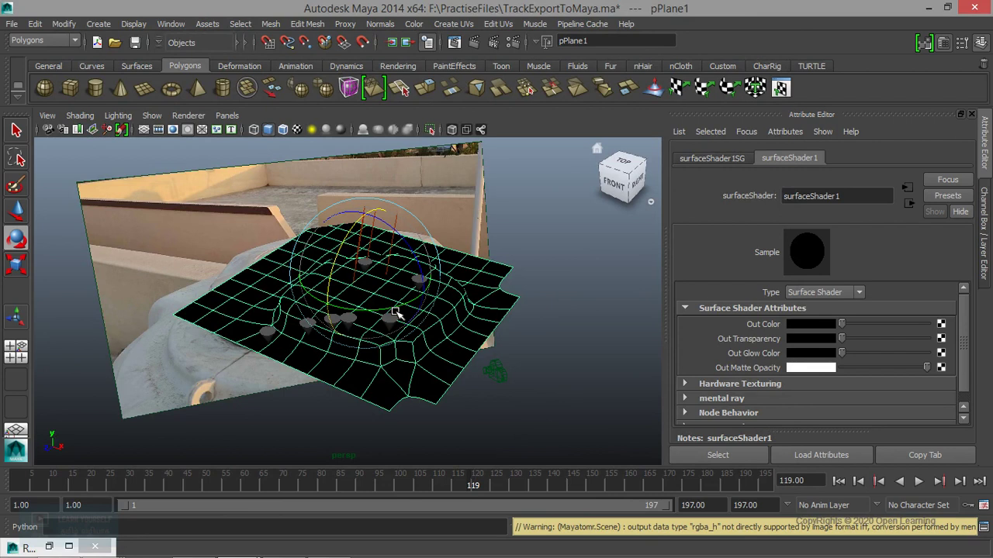
Switch the renderer to Maya Software, re-render the frame and minimize Render View
click(454, 42)
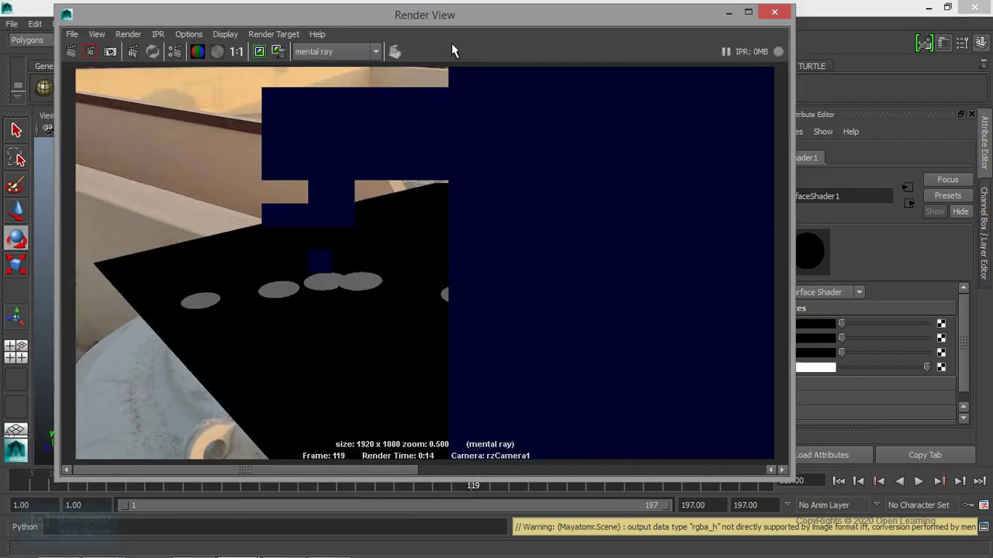
click(361, 52)
click(346, 69)
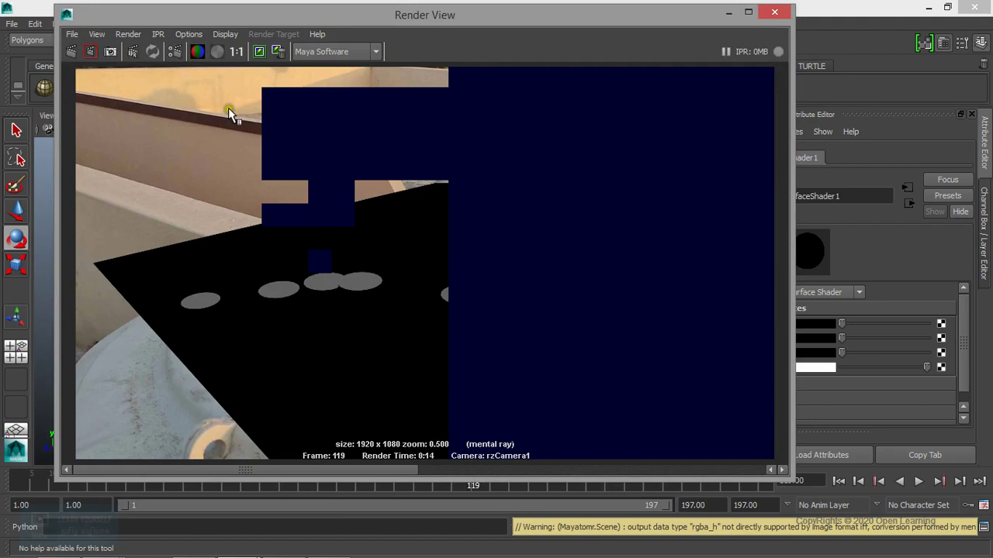
click(72, 52)
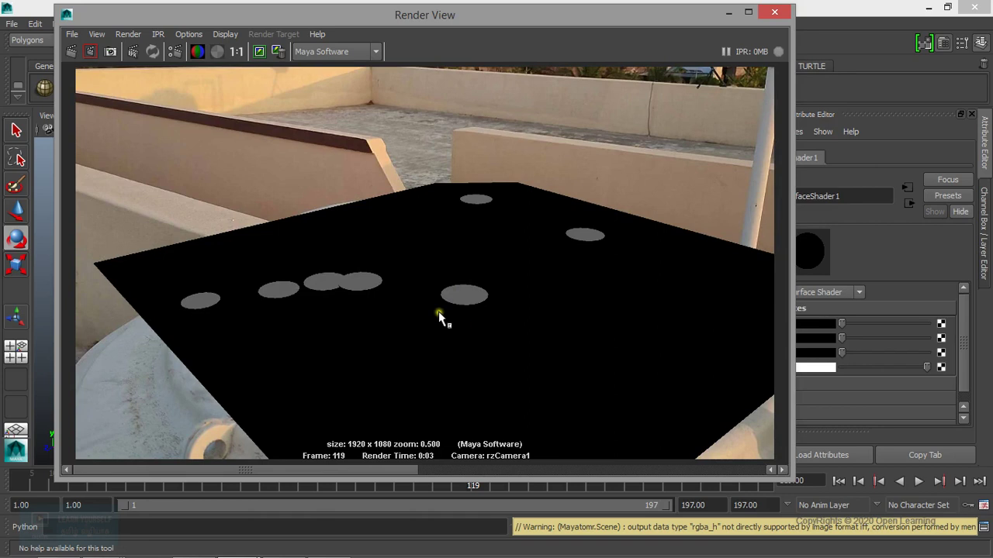
click(729, 12)
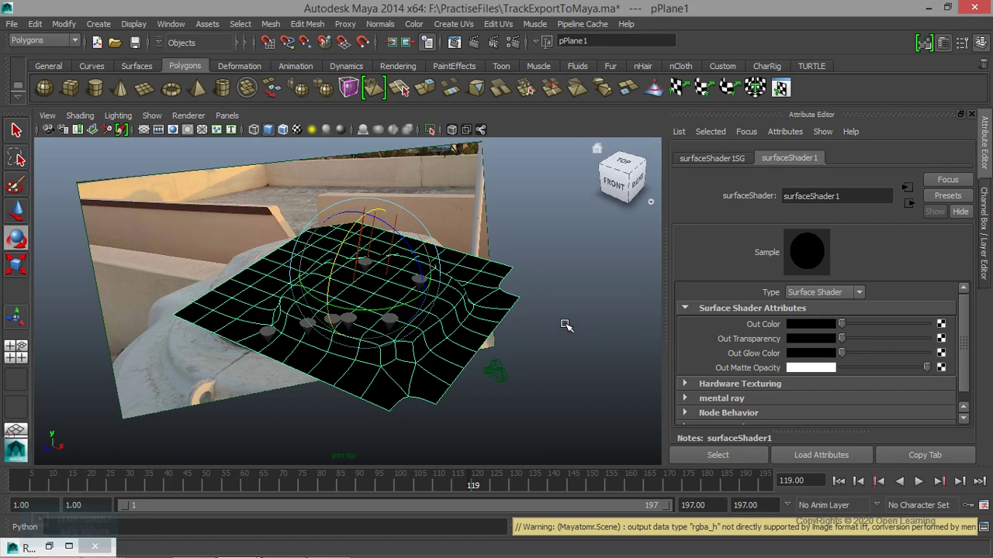
Switch the viewport to rzCamera1 and review the latest render in Render View
click(227, 115)
mouse_move(255, 130)
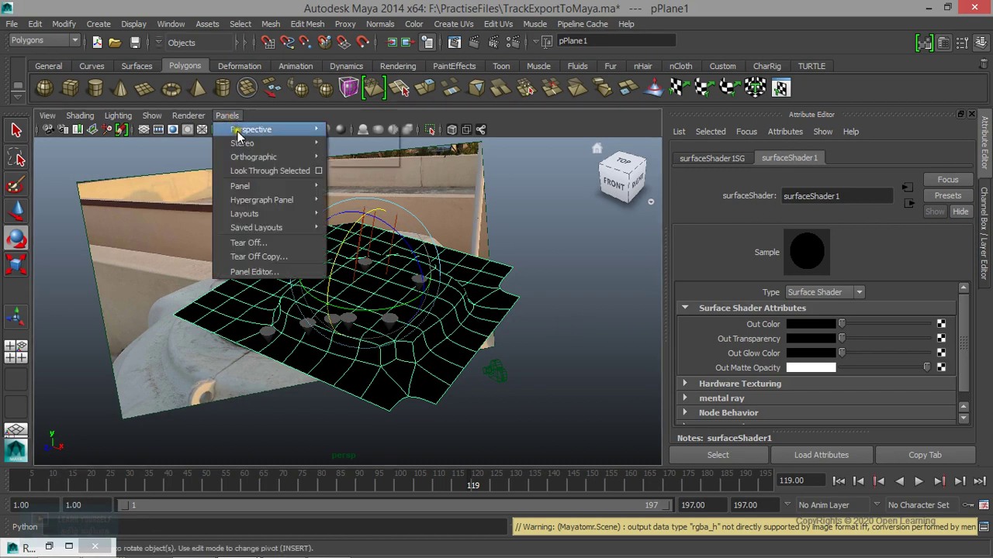
click(358, 145)
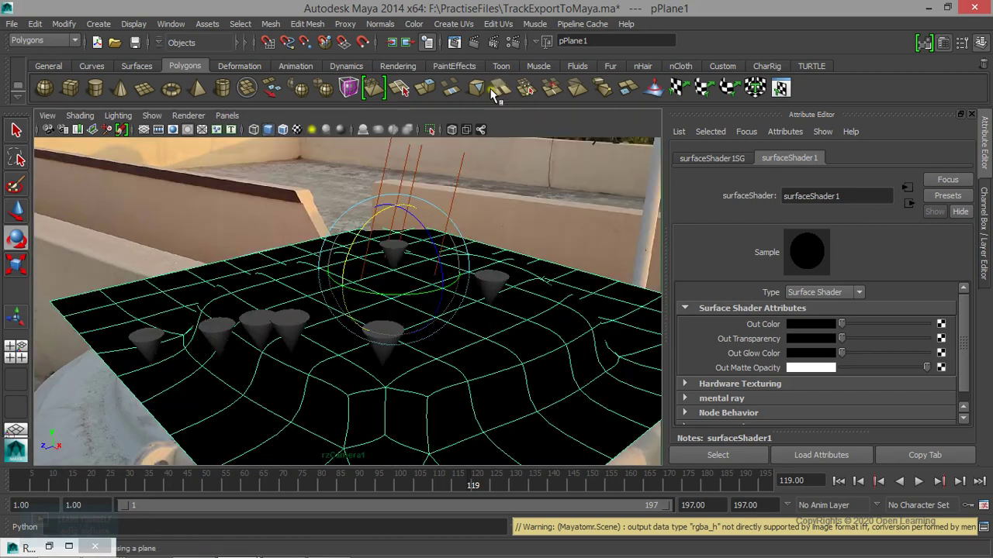
click(454, 42)
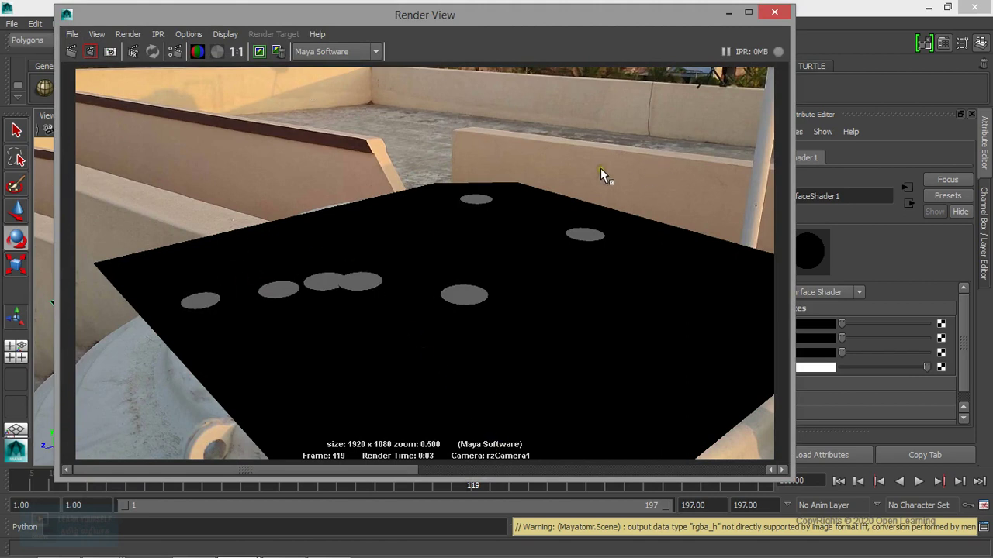
click(728, 12)
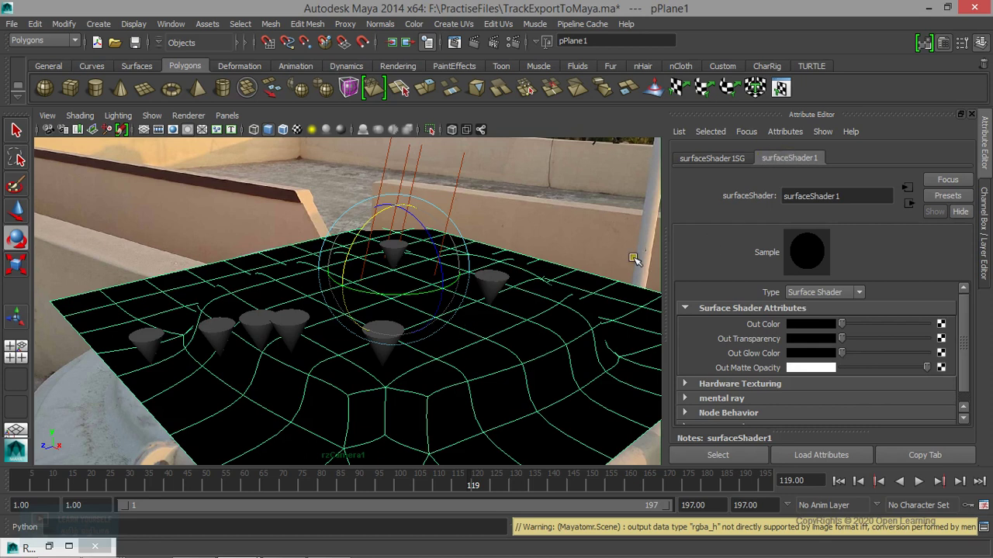
click(827, 293)
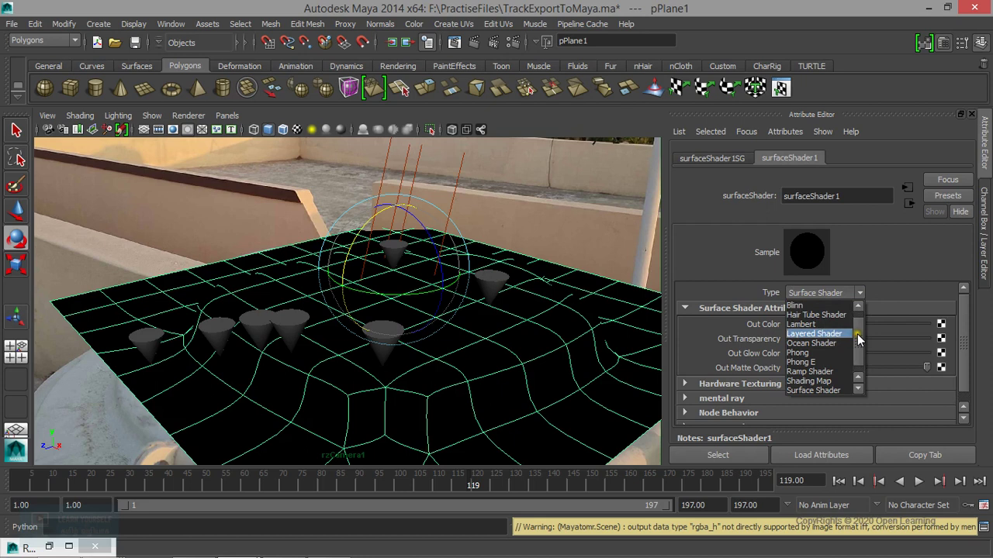
Change pPlane1's shader type to Use Background and re-render the frame
scroll(861, 350, down, 1)
click(836, 390)
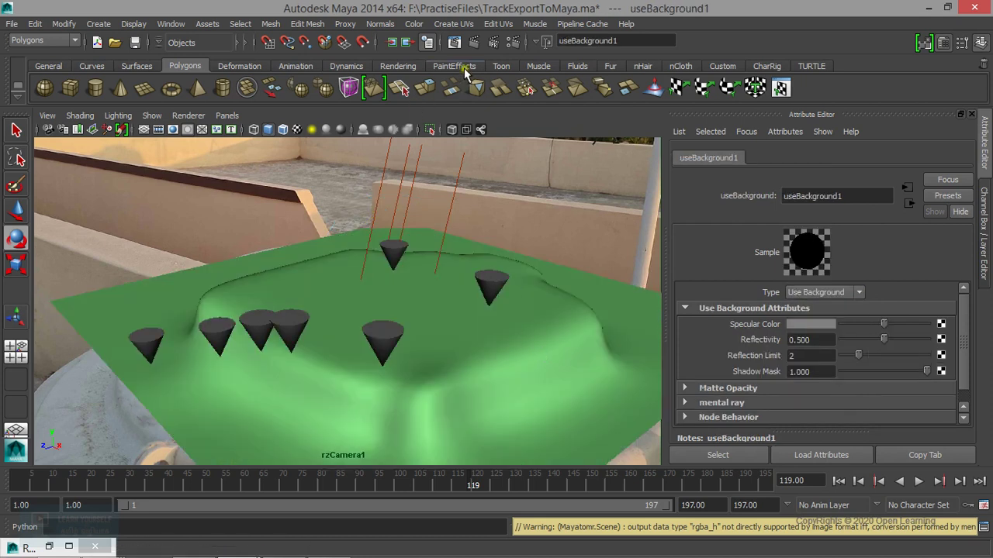
click(454, 42)
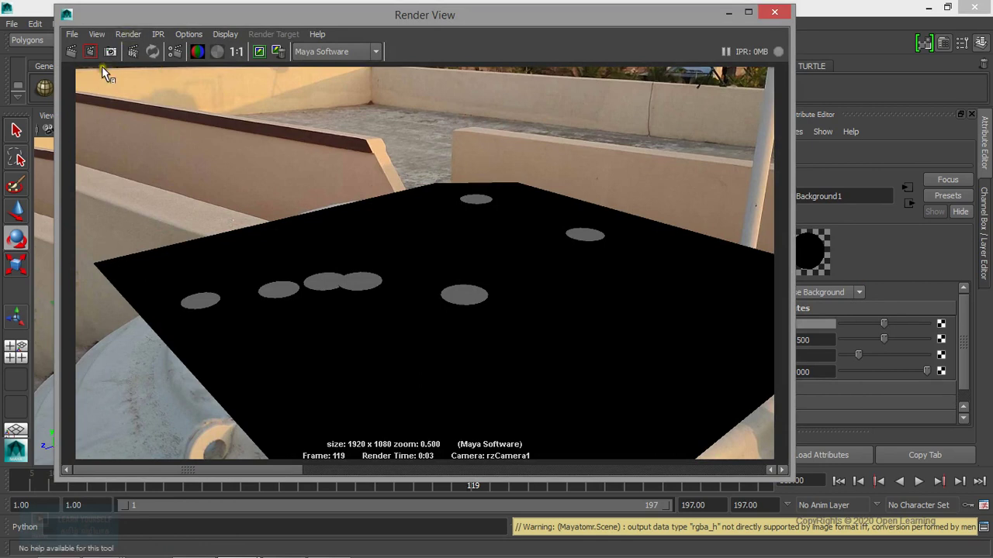
click(70, 54)
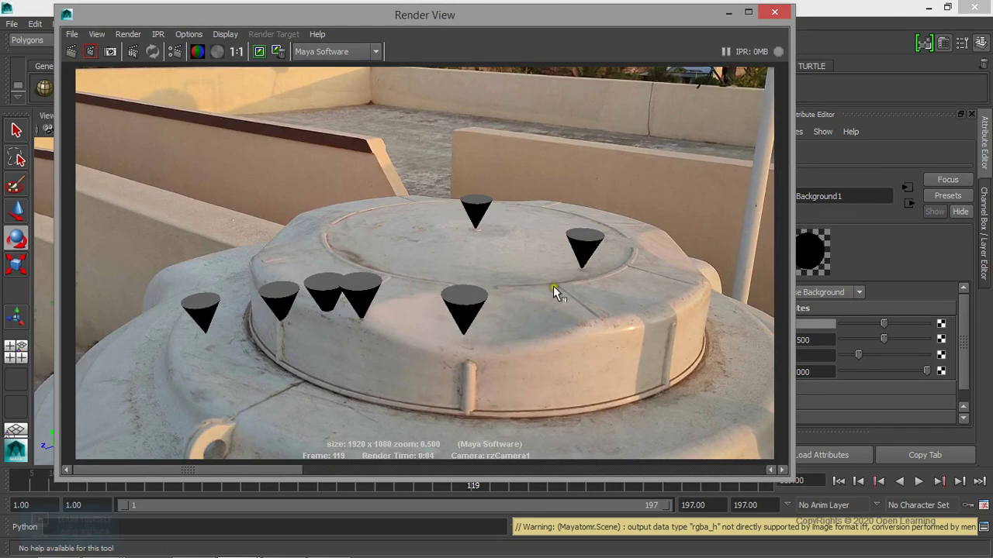
click(728, 12)
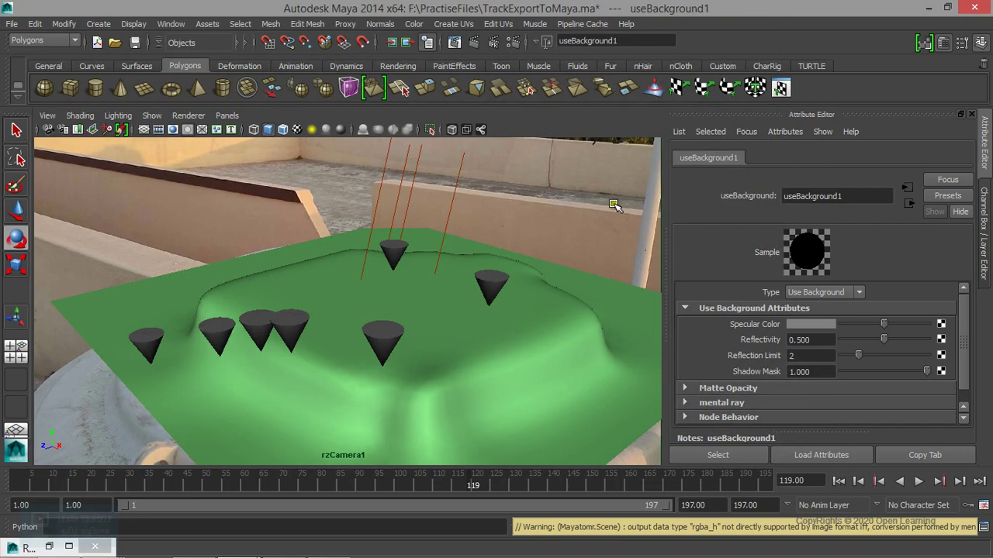
Switch directionalLight1 from ray-traced to depth map shadows at resolution 512
click(458, 199)
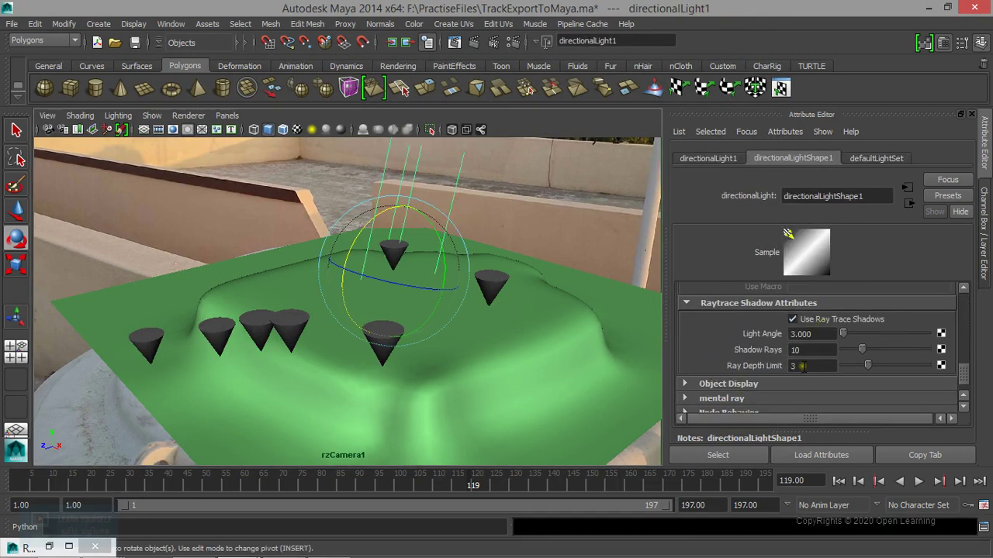
scroll(802, 366, up, 5)
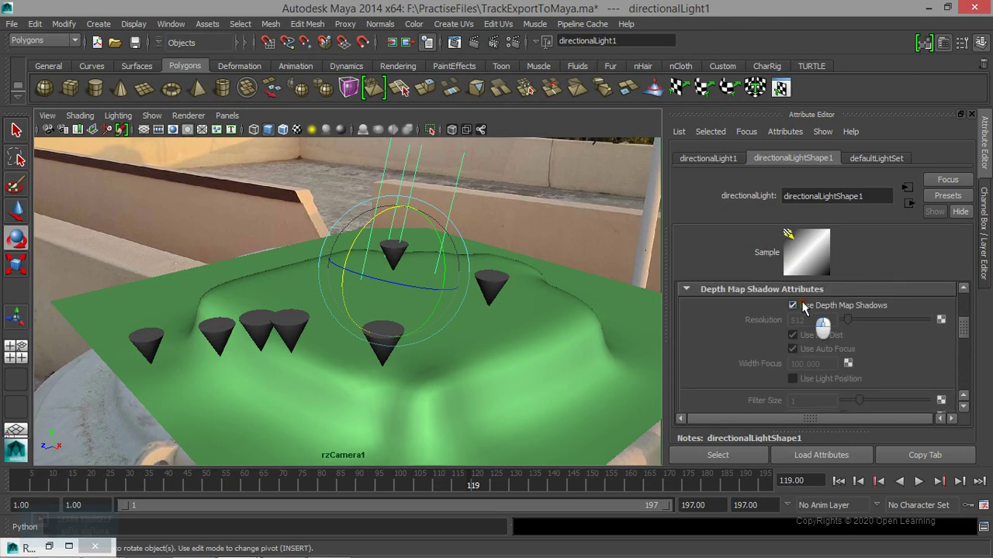
scroll(798, 341, down, 3)
scroll(794, 351, down, 2)
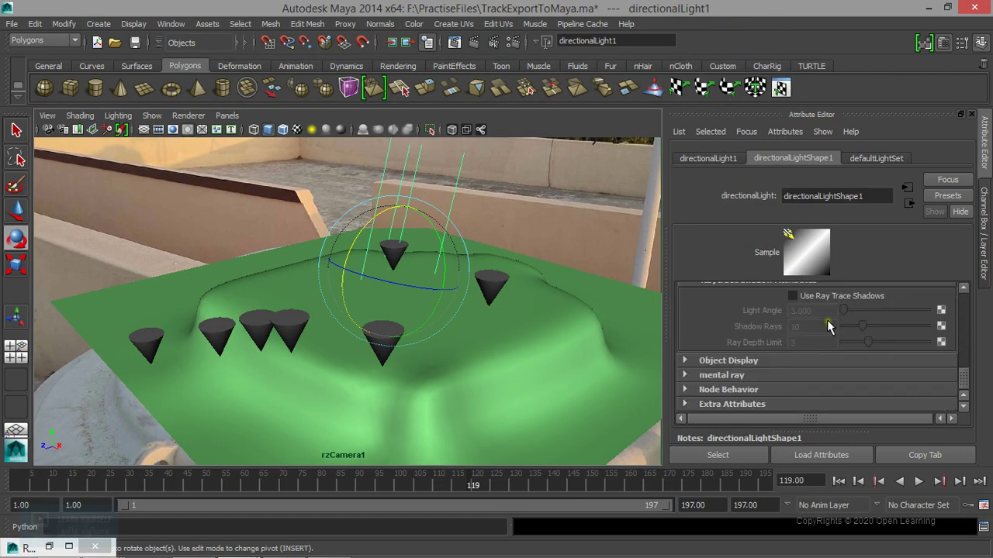
scroll(816, 349, up, 2)
scroll(813, 353, up, 2)
scroll(813, 350, up, 2)
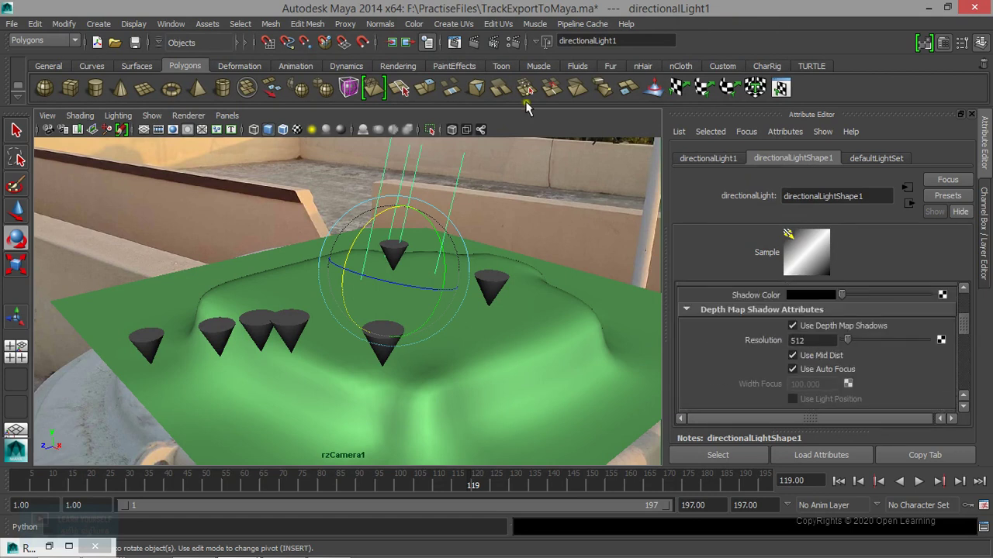
click(455, 41)
Re-render frame 119 to check the depth-map shadows, selecting pPlane1 between views
click(68, 52)
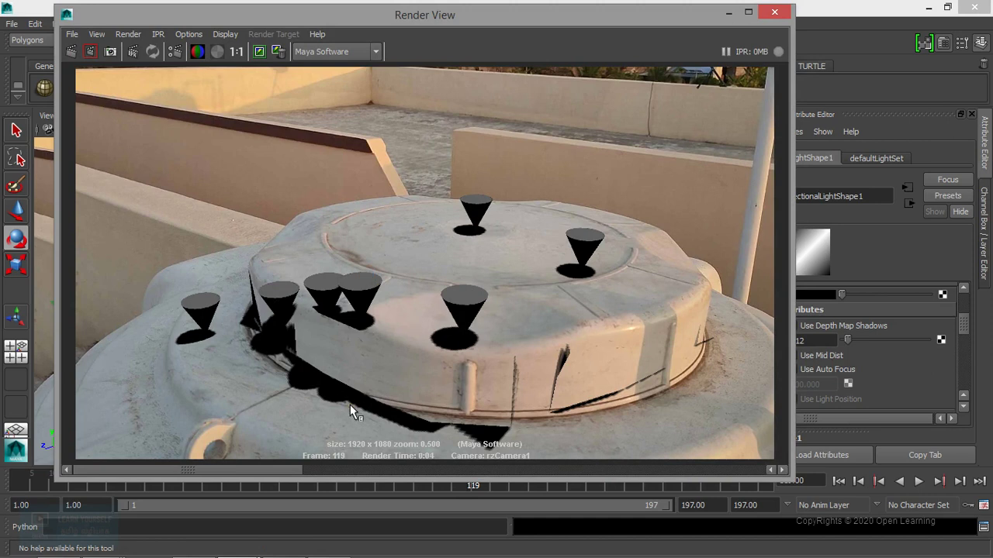
click(729, 12)
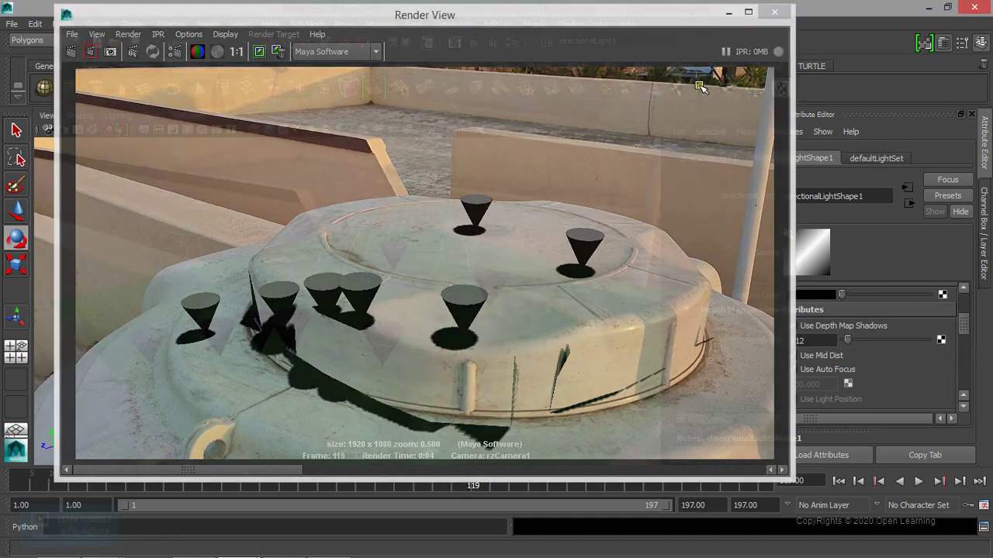
click(553, 351)
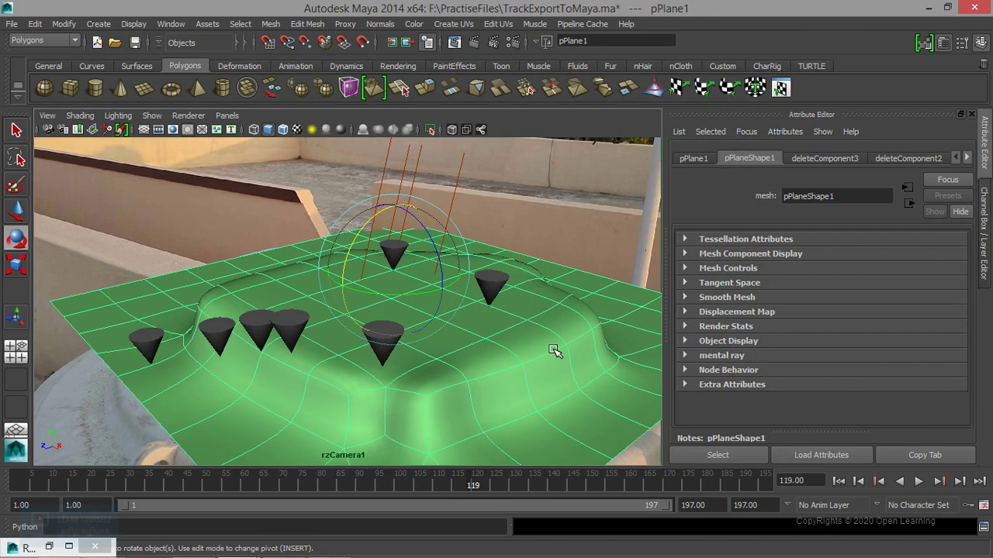
click(456, 44)
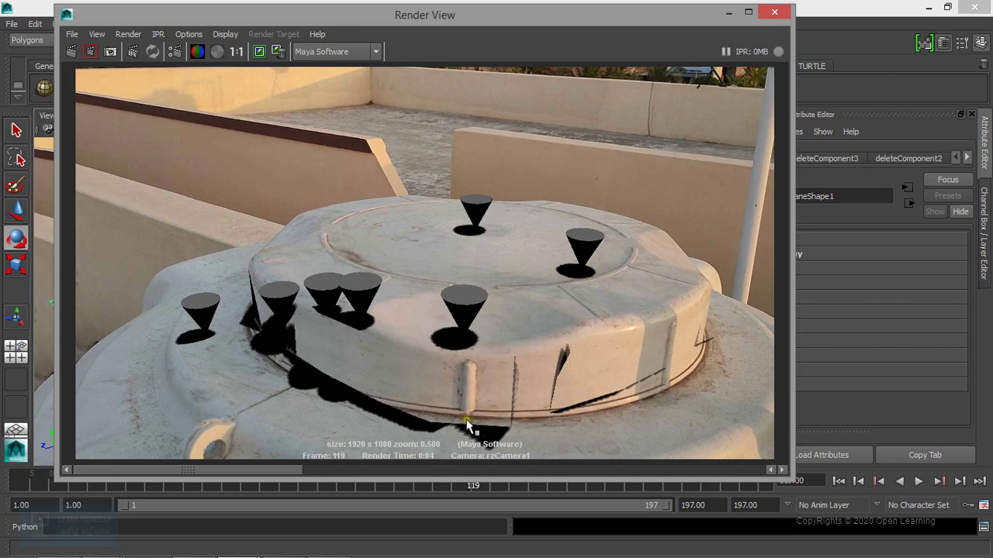
click(730, 14)
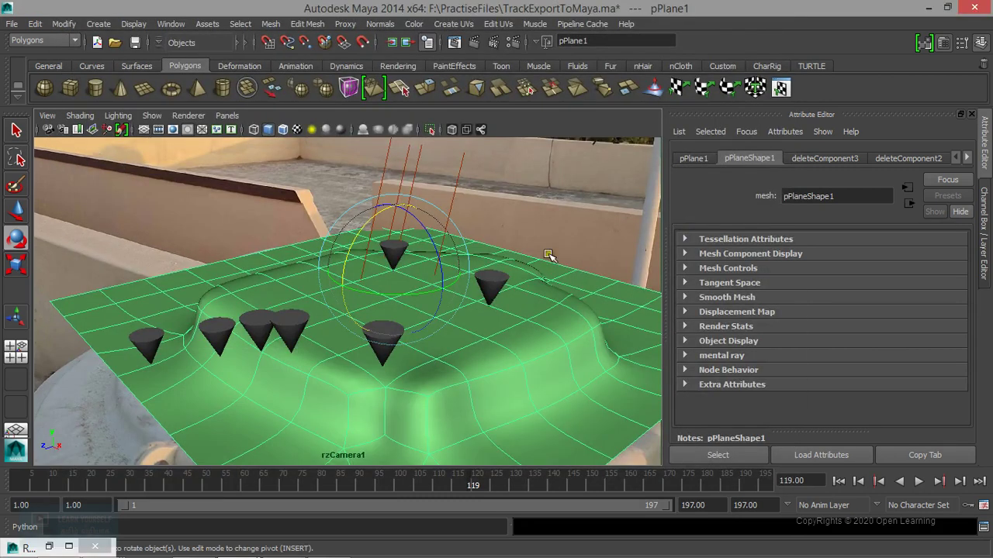
Set directionalLight1's depth map resolution to 1024 and re-render frame 119
click(461, 178)
double_click(809, 338)
text(1024)
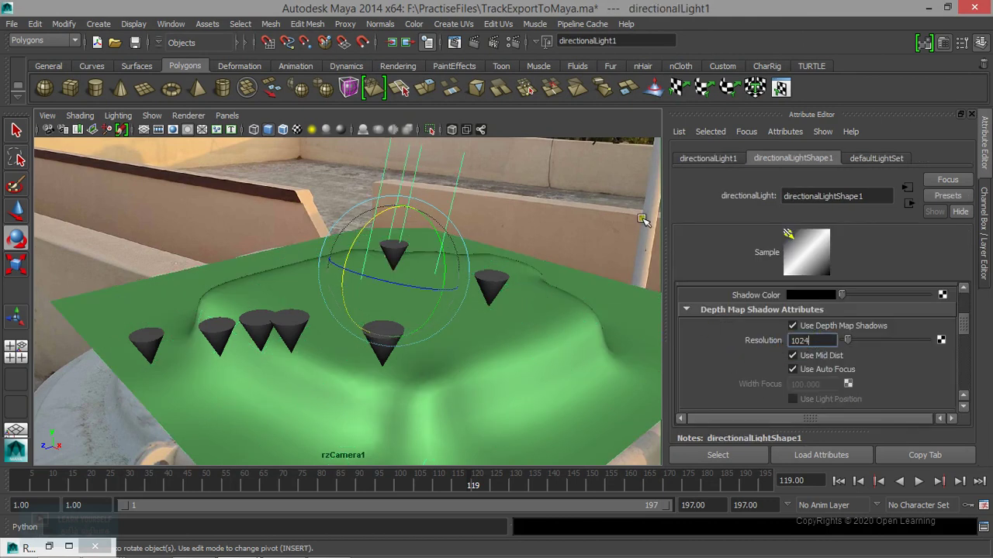
click(453, 41)
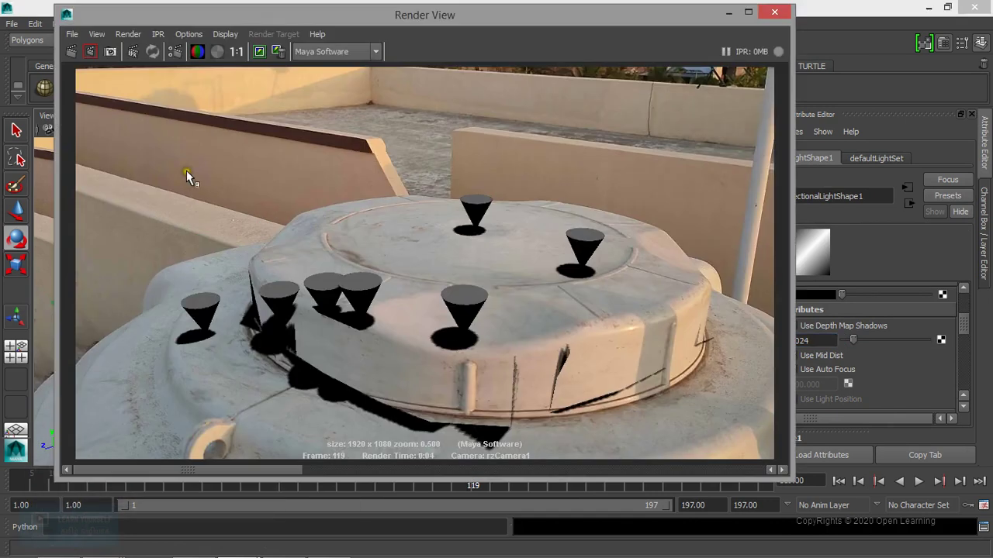
click(70, 51)
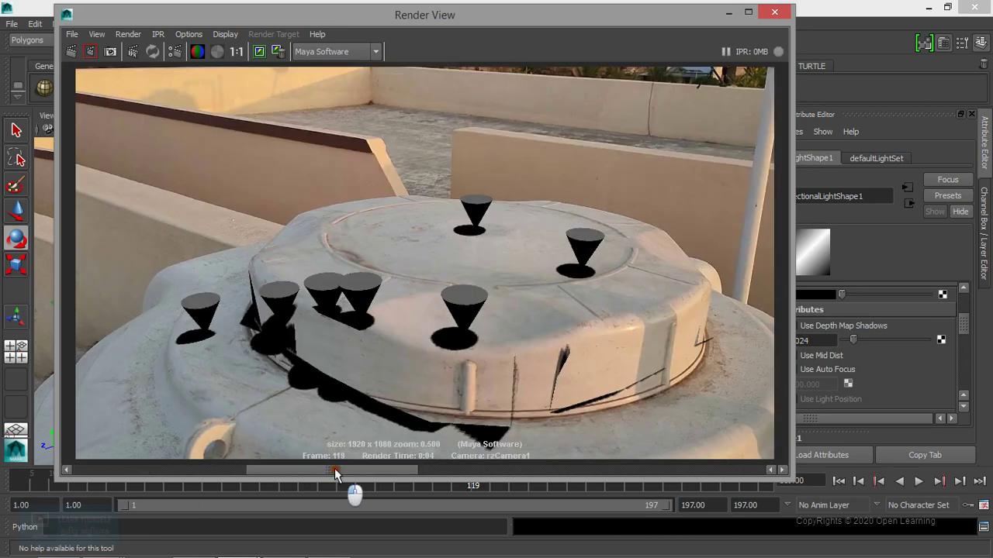
drag(369, 462, 310, 469)
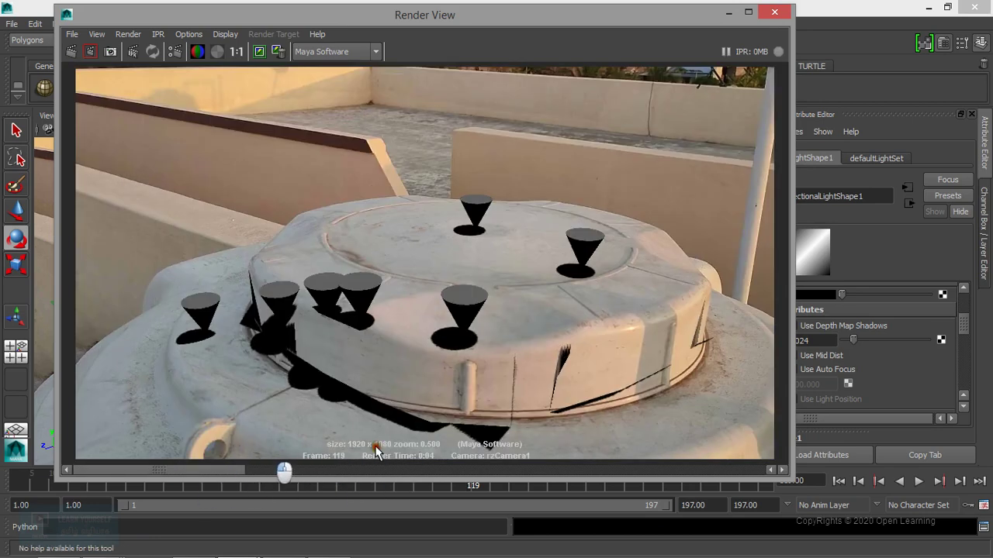
Give directionalLight1's depth map shadows Filter Size 2 and Resolution 2048
click(729, 14)
scroll(832, 375, down, 3)
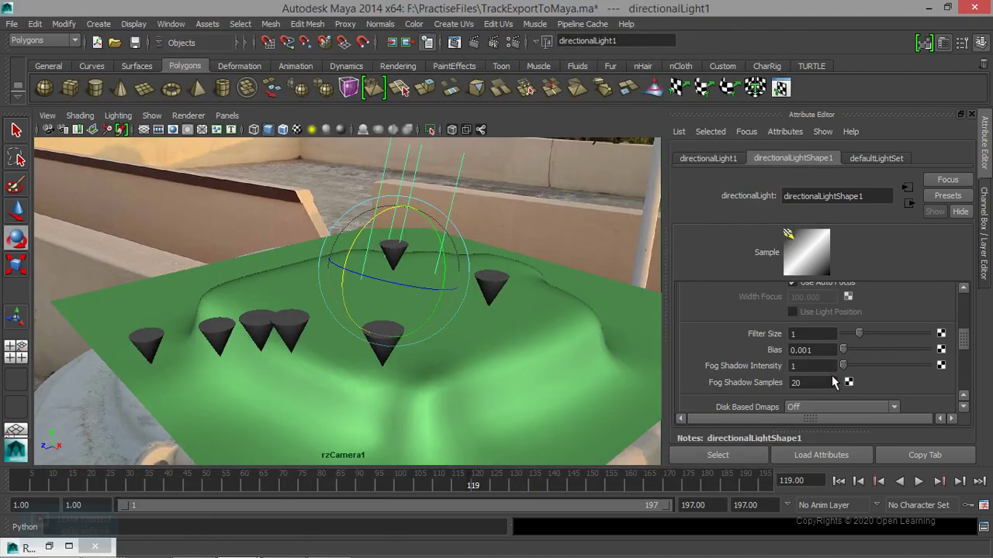
click(824, 335)
text(2)
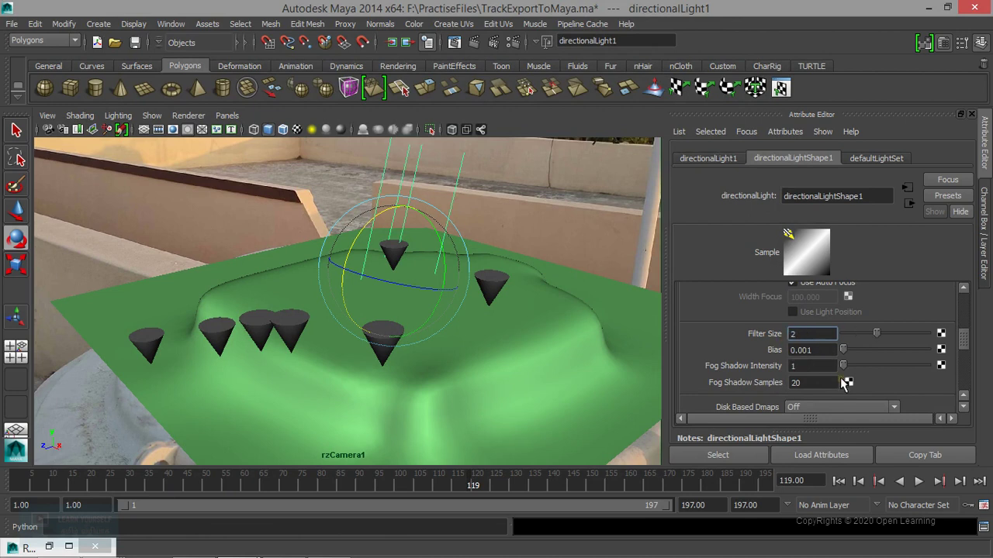
scroll(844, 382, up, 3)
click(807, 341)
text(2048)
key(Return)
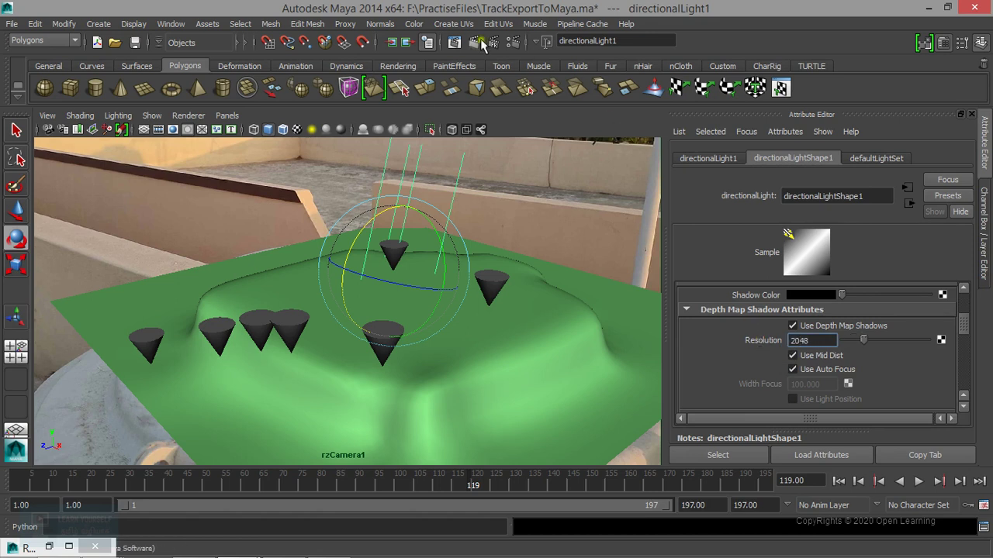
Re-render frame 119 with the 2048 shadow settings and minimise Render View
click(454, 39)
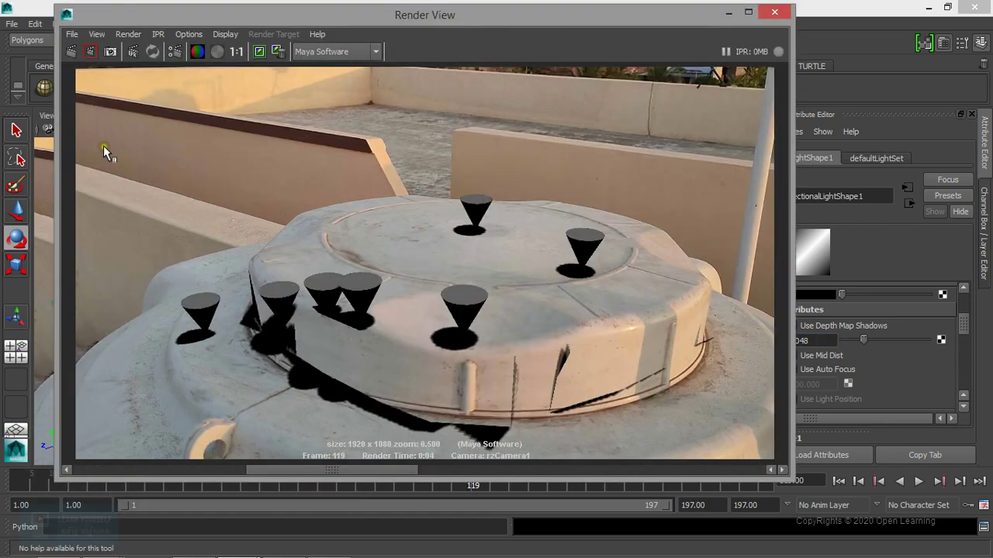
click(90, 51)
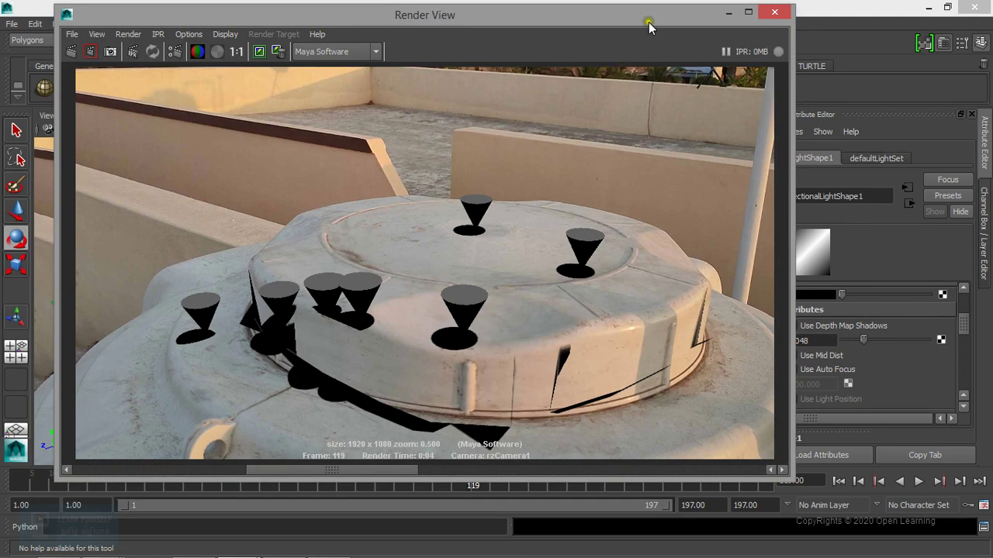
click(728, 12)
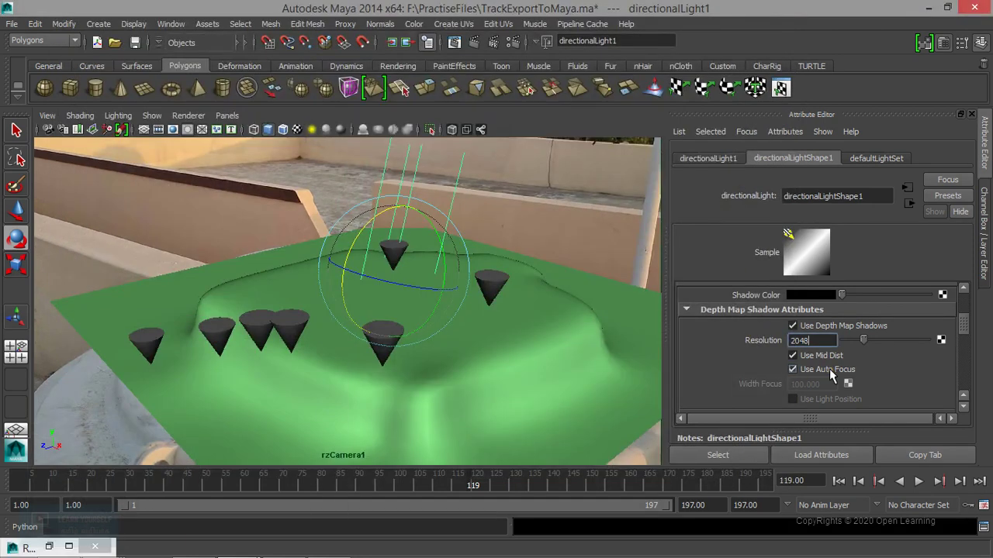
Lighten directionalLight1's Shadow Color from black to a dark grey
scroll(830, 373, down, 2)
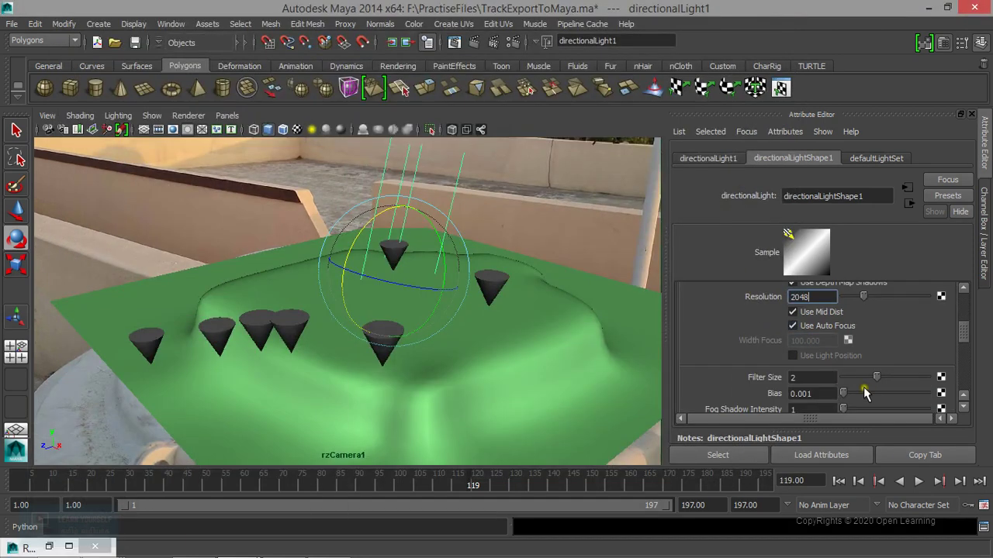
scroll(871, 392, down, 2)
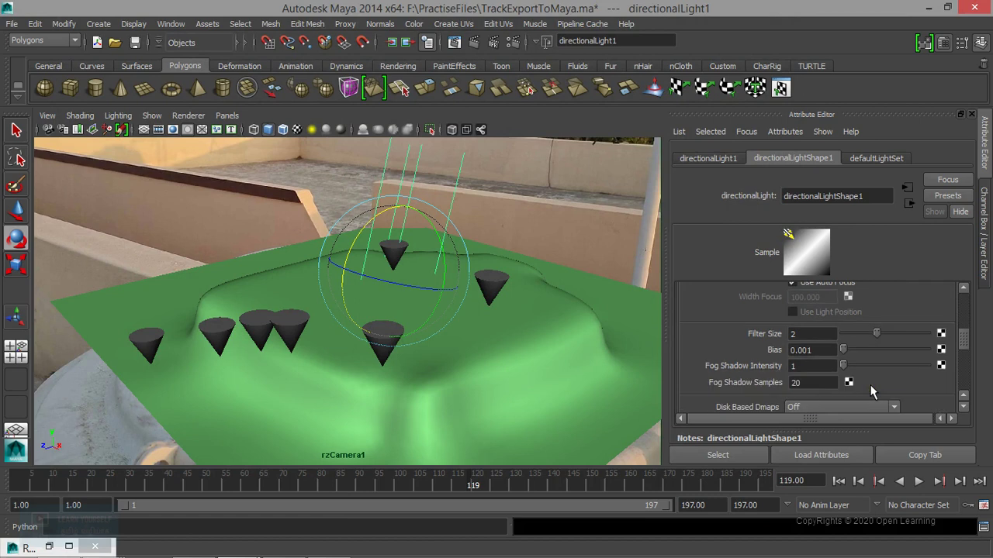
scroll(834, 314, down, 4)
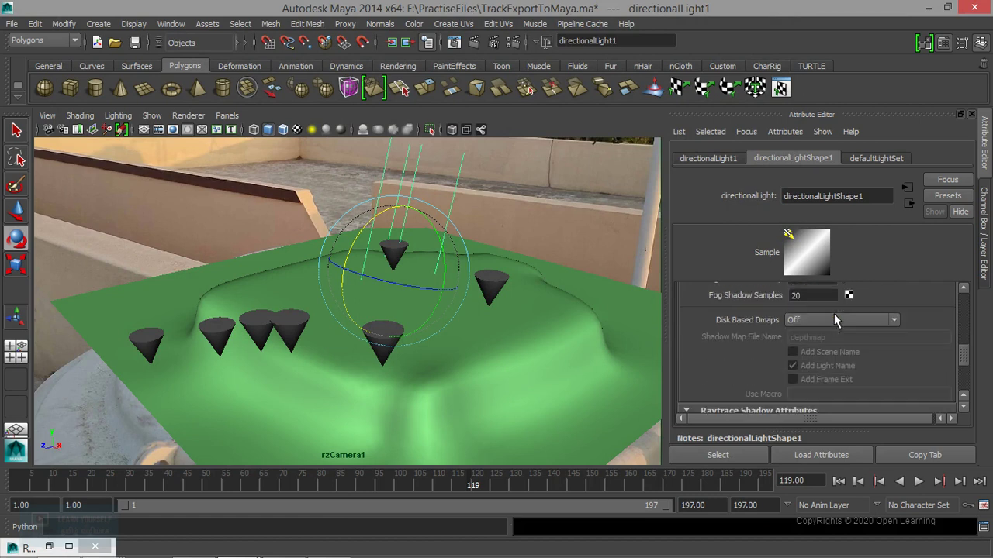
scroll(833, 315, down, 2)
scroll(834, 313, down, 2)
scroll(834, 313, up, 5)
scroll(834, 314, up, 6)
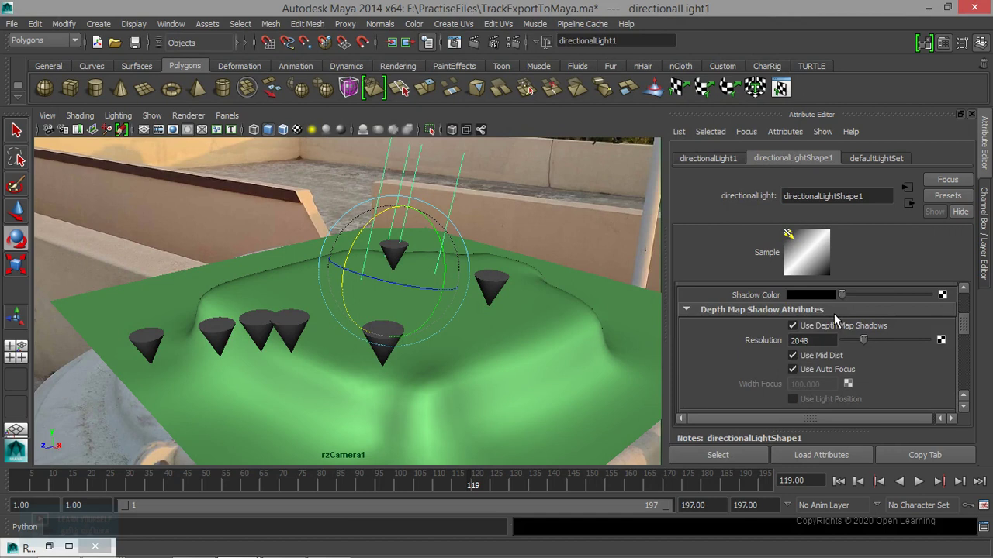
drag(845, 296, 851, 298)
drag(851, 298, 850, 298)
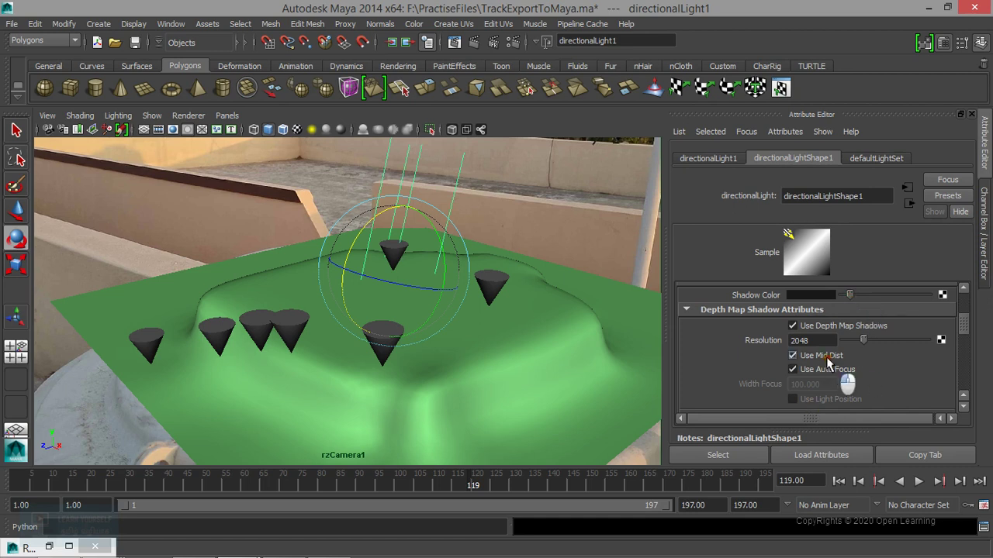
Raise Fog Shadow Samples from 20 to 80 and render the current frame
scroll(827, 362, down, 2)
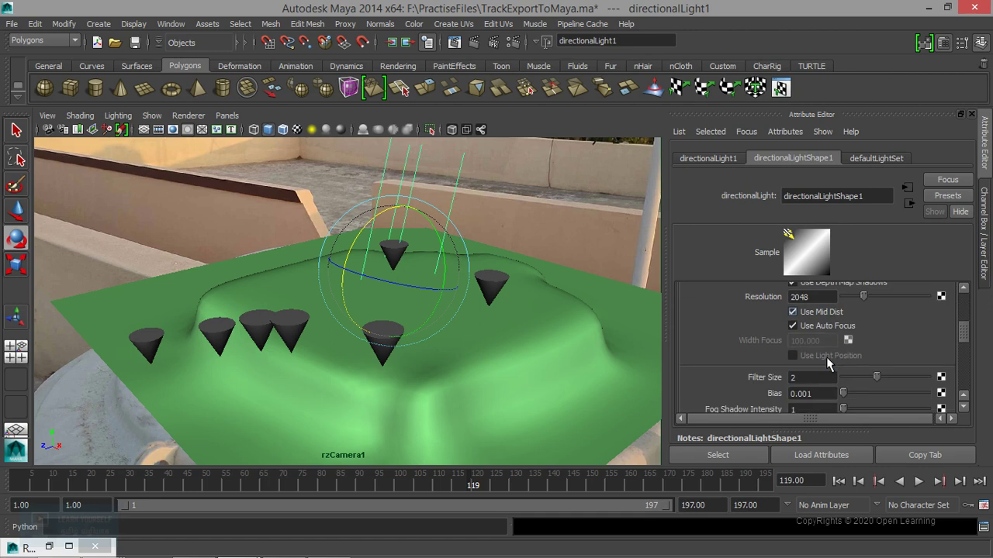
scroll(862, 389, down, 2)
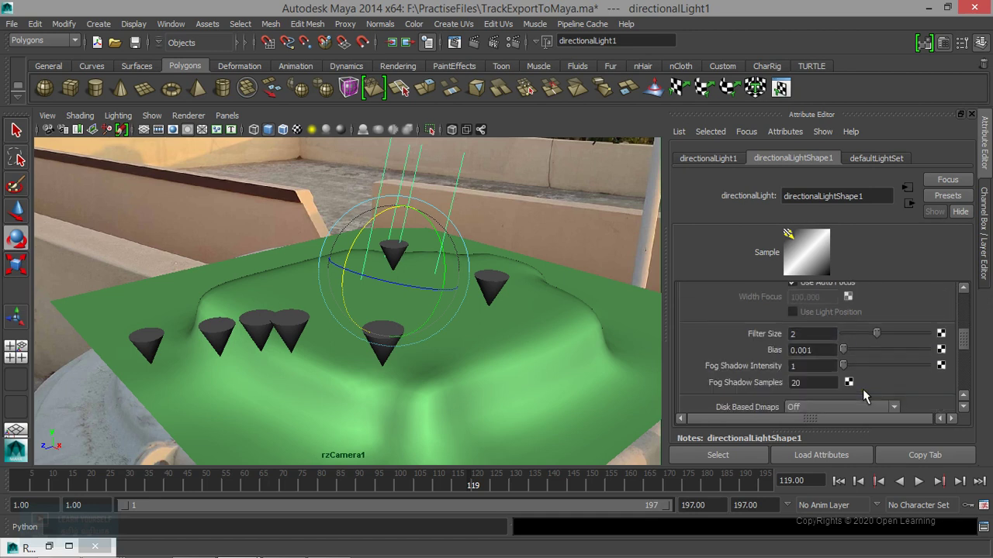
click(821, 378)
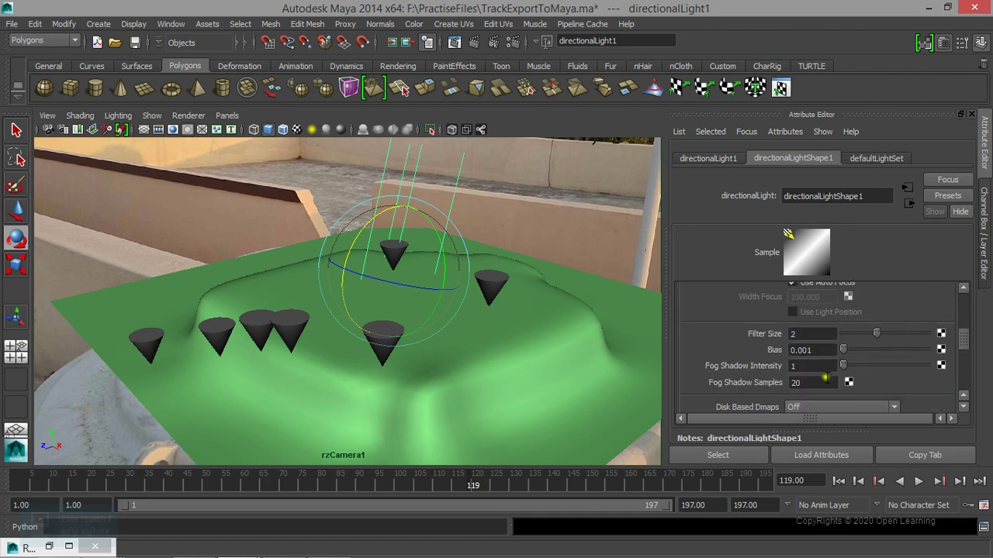
double_click(802, 385)
click(454, 43)
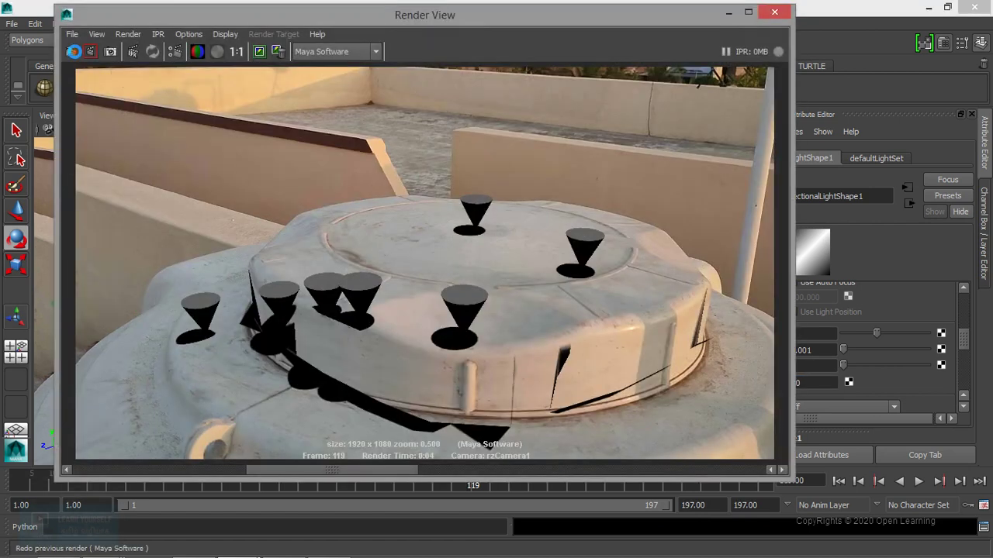
Re-render frame 119 with grey shadows, keep the image, and minimise Render View
click(73, 52)
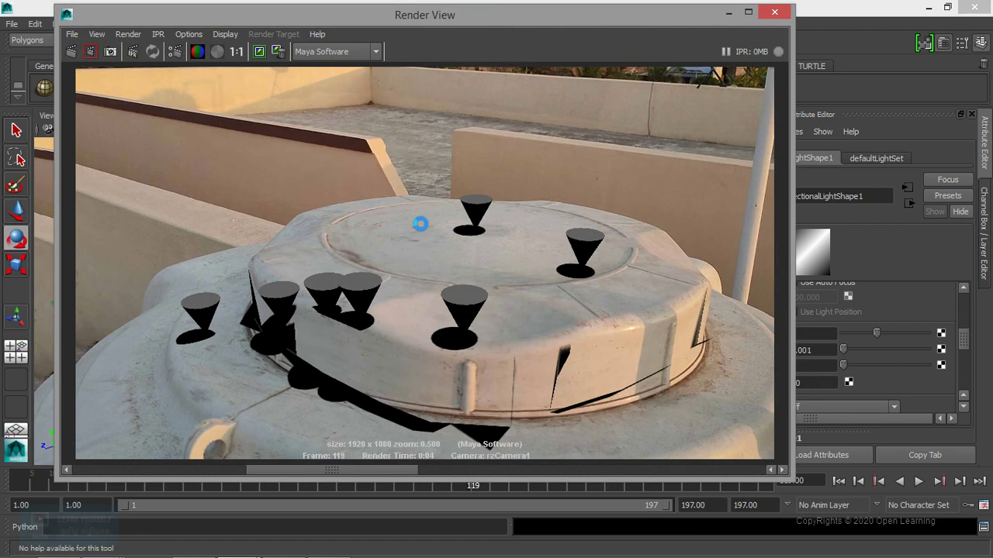
mouse_move(248, 470)
mouse_down()
mouse_move(171, 470)
mouse_move(331, 473)
mouse_up()
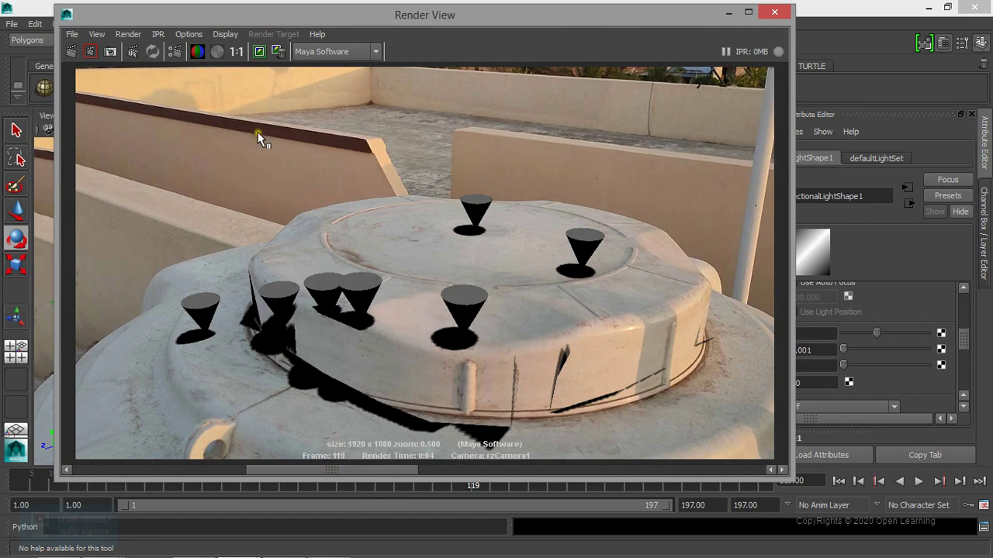
click(259, 53)
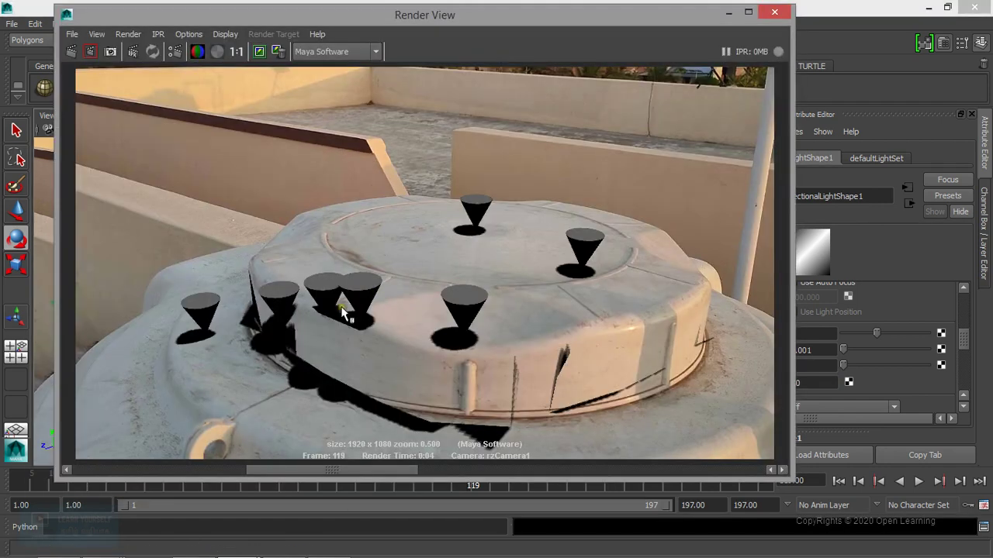
click(729, 14)
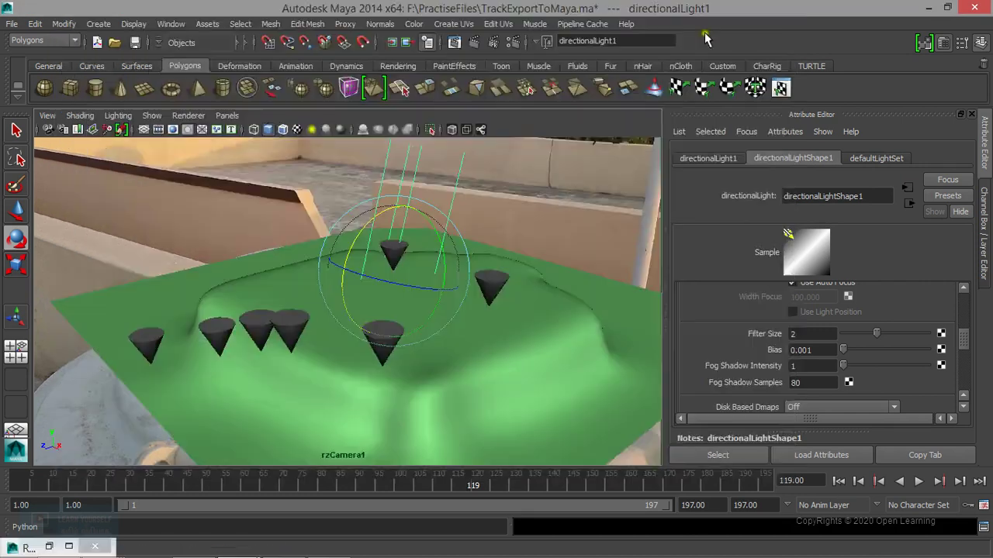
click(543, 341)
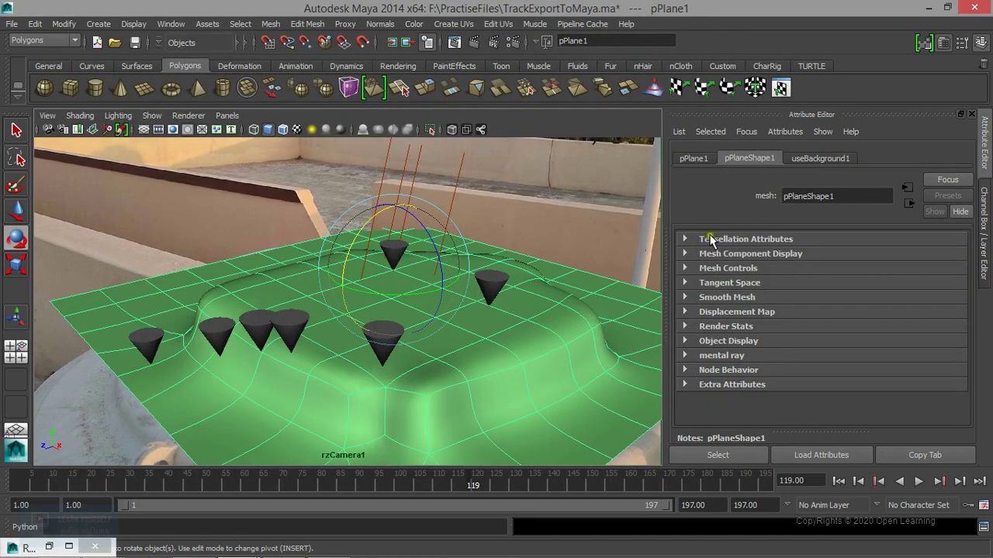
Set the ground plane's useBackground1 Reflectivity and Shadow Mask to 0
click(820, 157)
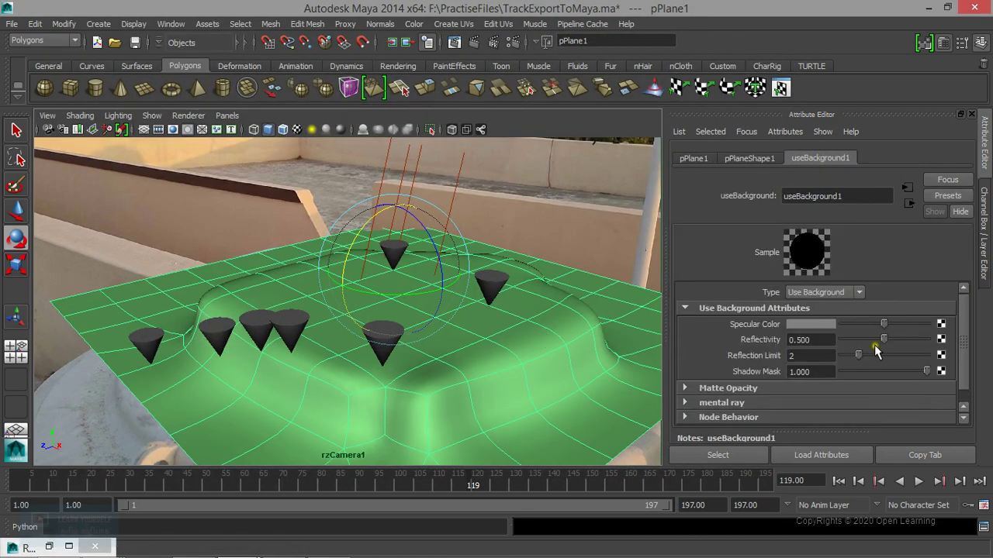
mouse_move(876, 341)
mouse_down()
mouse_move(824, 343)
mouse_move(823, 361)
mouse_up()
drag(923, 372, 838, 398)
click(453, 43)
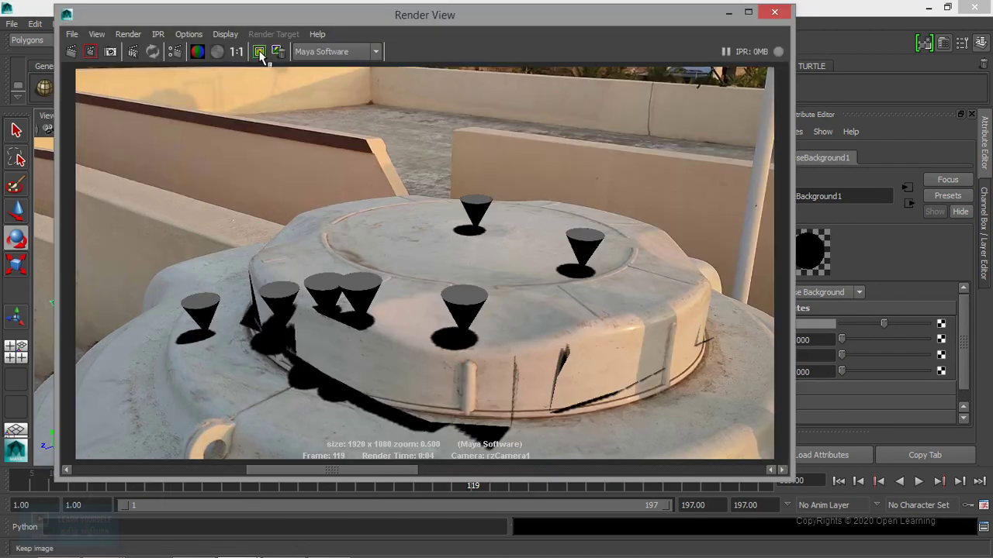
Re-render frame 119, showing cones without cast shadows, then reselect directionalLight1
click(72, 51)
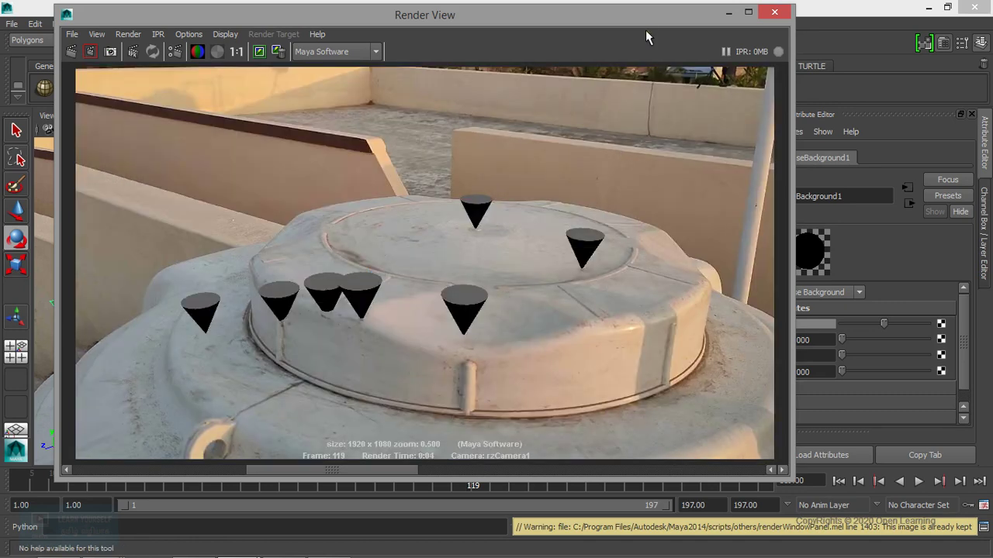
mouse_move(656, 17)
mouse_down()
mouse_move(586, 21)
mouse_move(622, 24)
mouse_up()
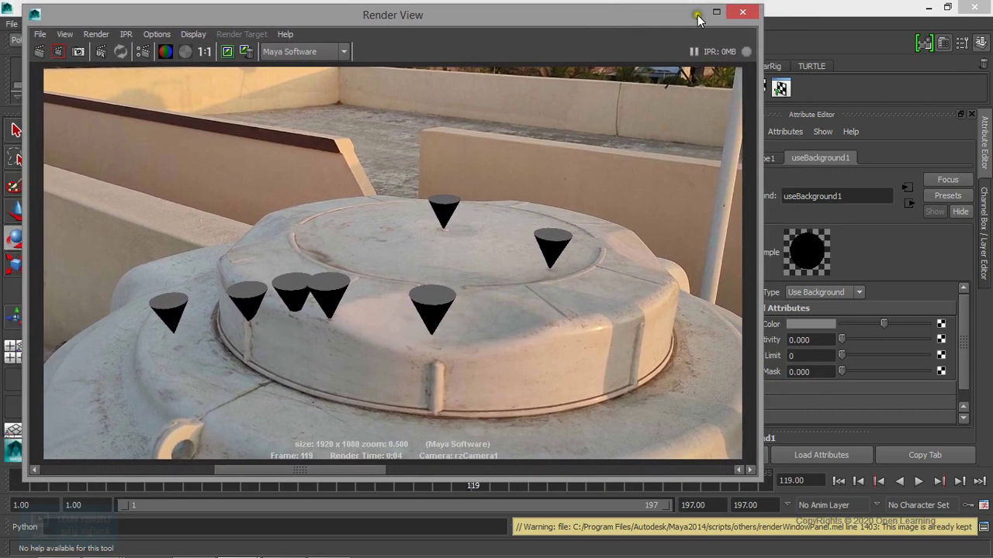
click(693, 13)
click(462, 194)
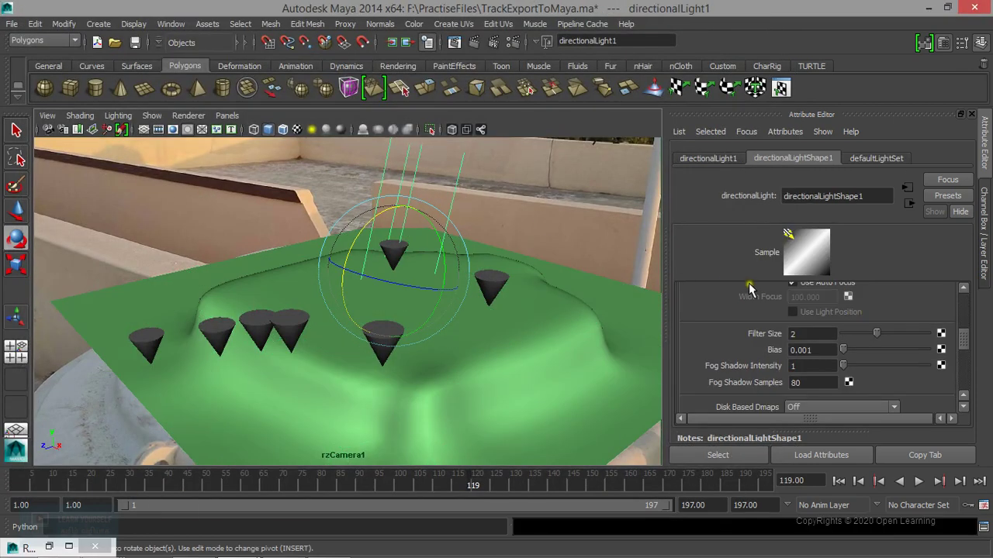
Lower directionalLight1's shadow map Resolution from 2048 back to 1024
scroll(807, 342, up, 2)
scroll(808, 345, down, 1)
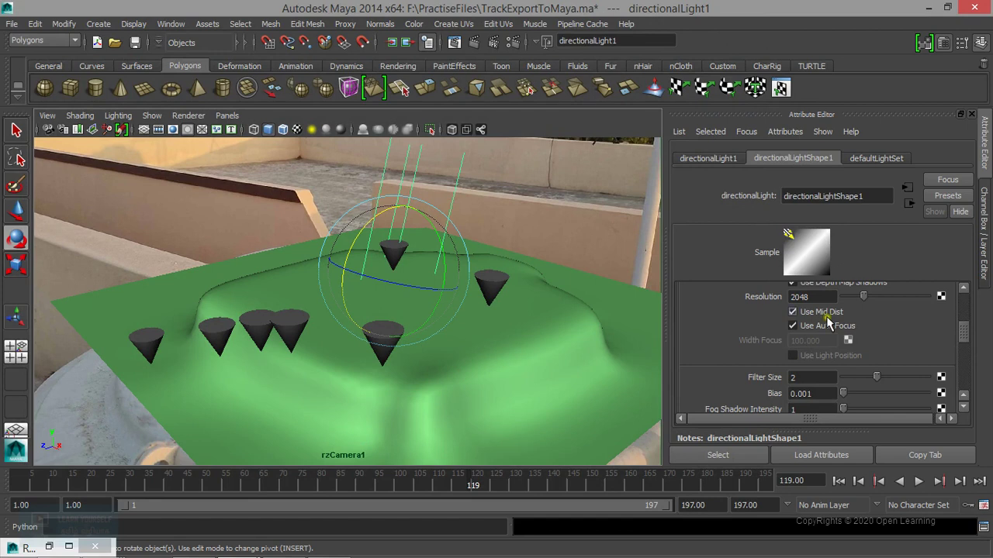
drag(828, 297, 777, 310)
text(1024)
key(Return)
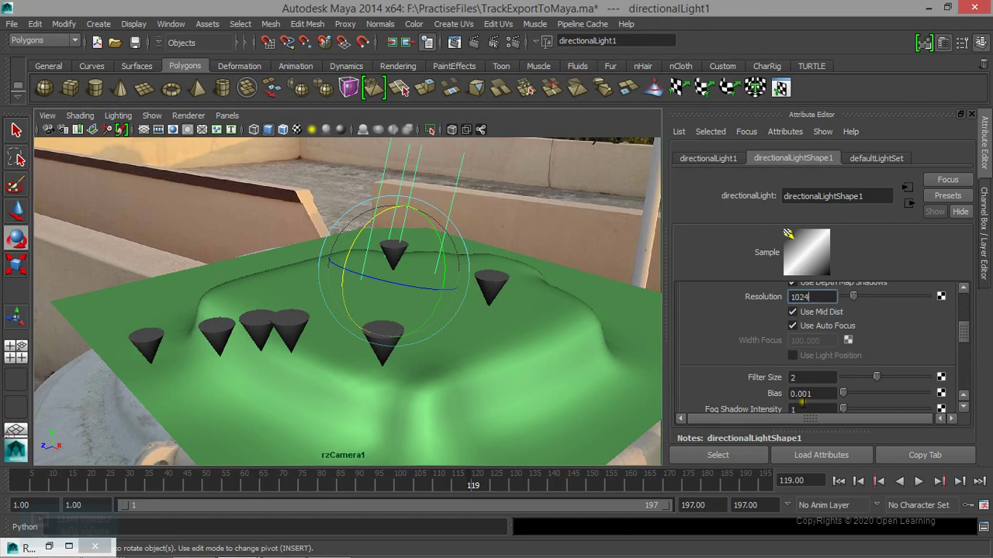
Return Fog Shadow Samples to 20 and select the ground plane
scroll(815, 404, down, 1)
drag(812, 386, 770, 385)
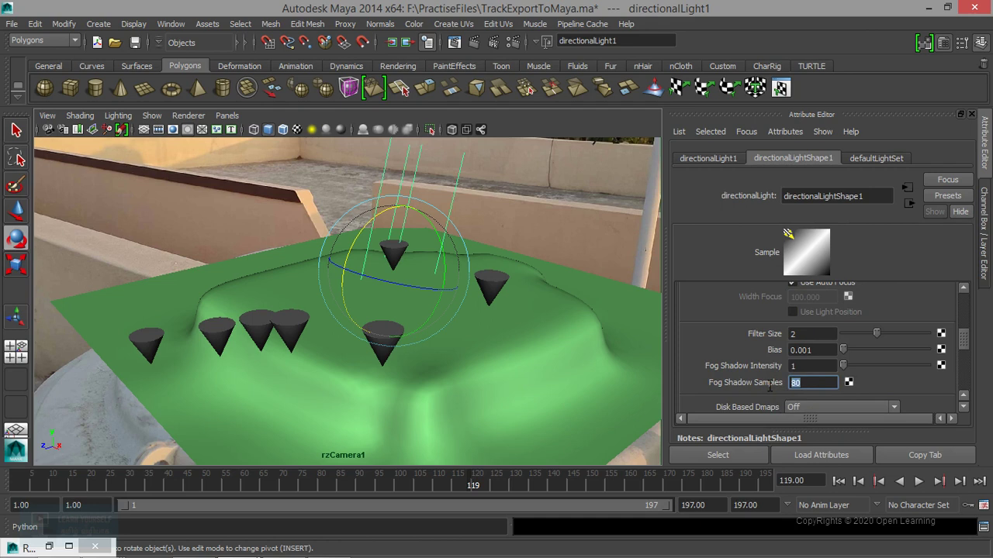
scroll(774, 391, up, 1)
scroll(774, 390, up, 1)
scroll(780, 393, down, 1)
scroll(785, 395, down, 1)
click(545, 346)
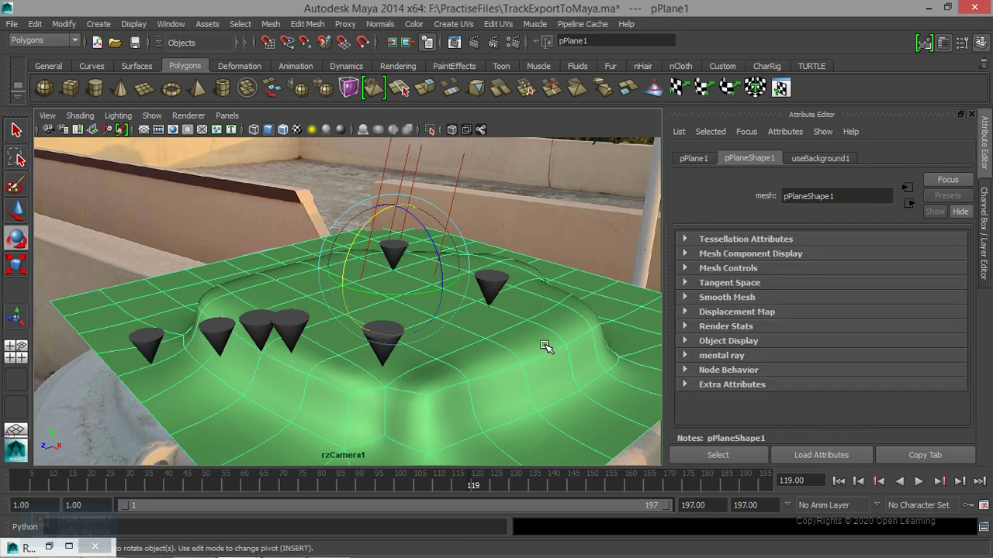
Make useBackground1's Specular Color black with Shadow Mask at 1.000
click(791, 159)
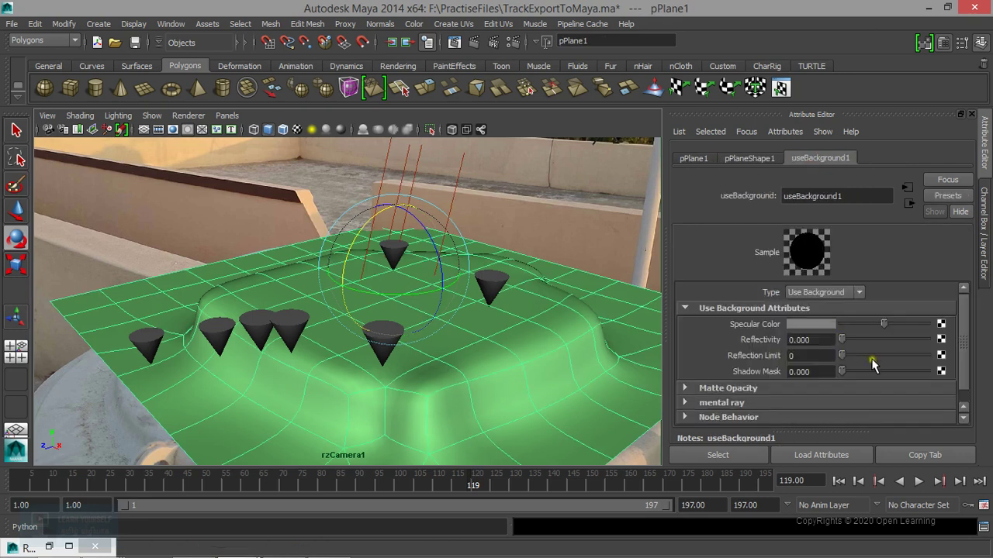
mouse_move(885, 325)
mouse_down()
mouse_move(926, 328)
mouse_move(841, 340)
mouse_move(931, 371)
mouse_up()
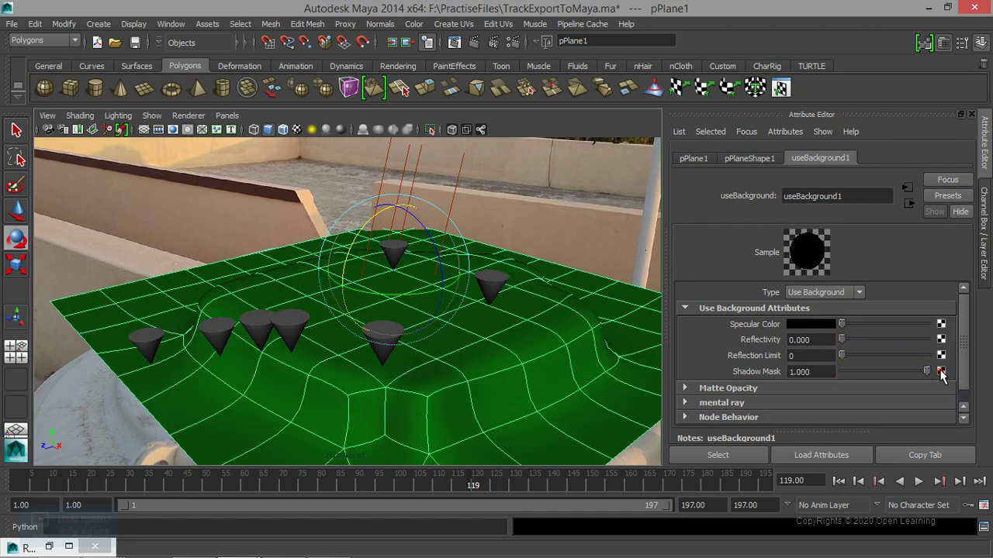
click(455, 44)
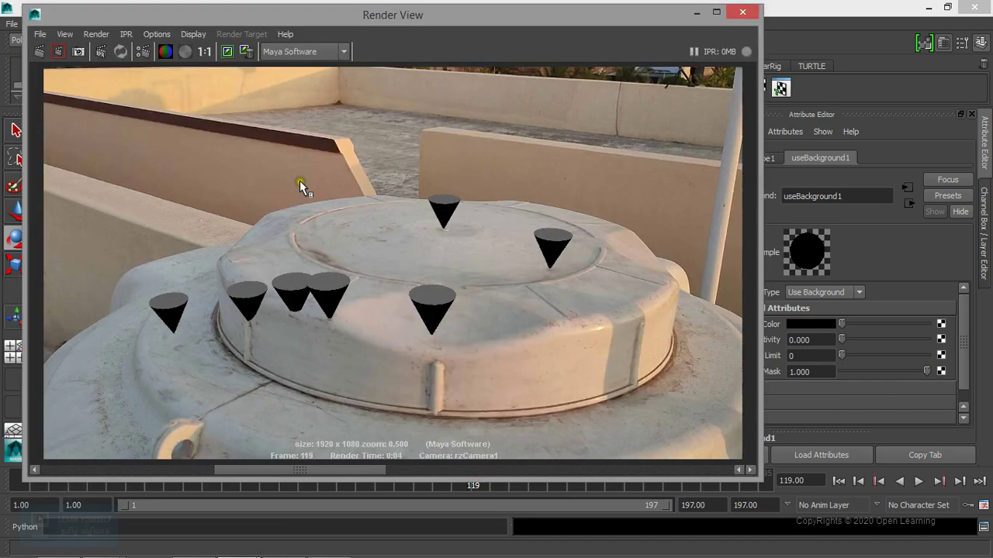
Re-render frame 119 with cones casting dark shadows on the tank, then minimise Render View
click(38, 53)
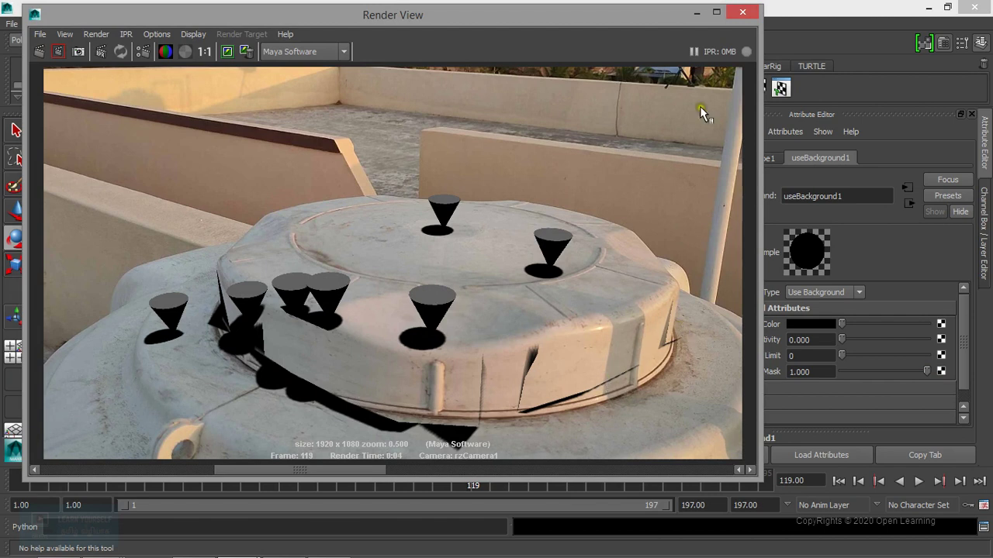
click(696, 12)
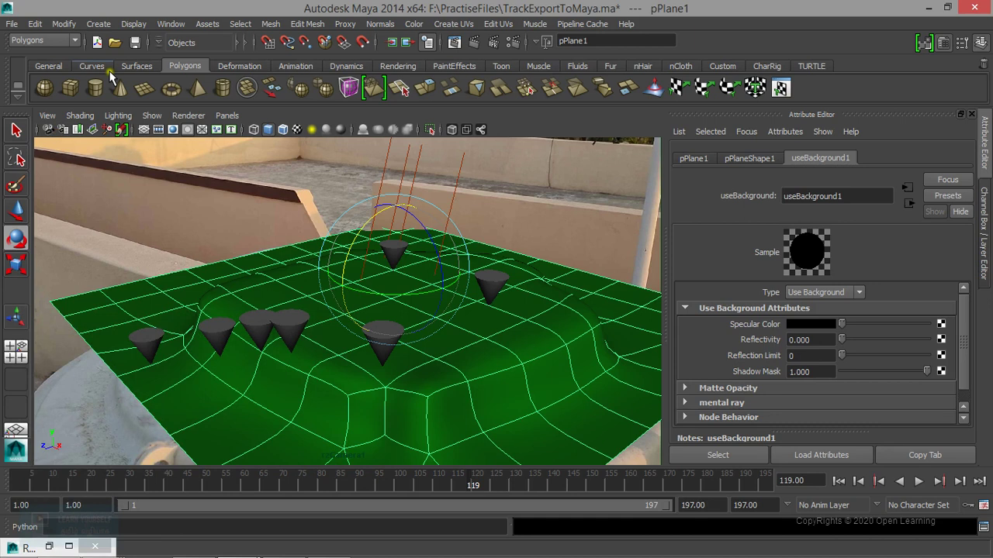
Insert four edge loops around pPlane1's raised rim, then deselect everything
click(307, 24)
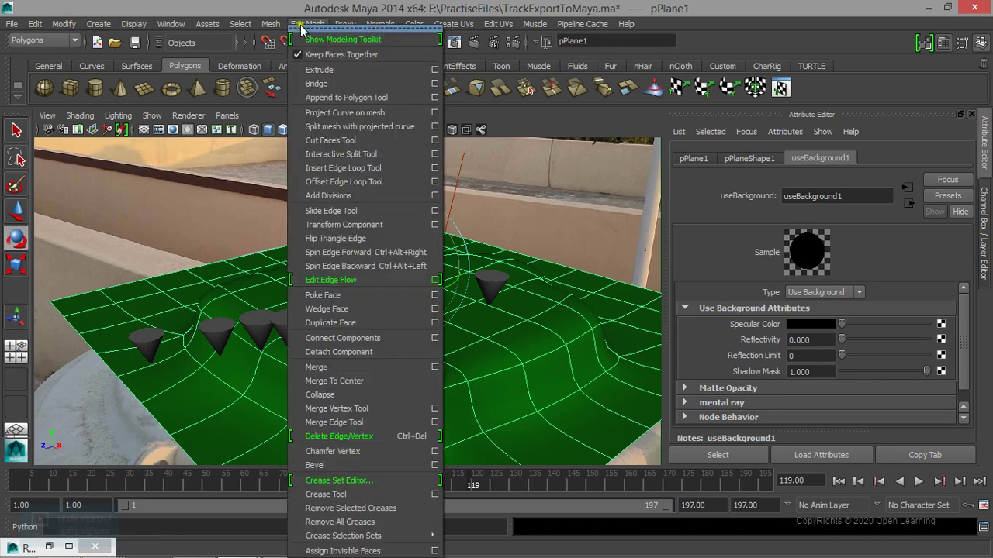
click(365, 168)
click(353, 428)
drag(353, 431, 355, 439)
click(283, 442)
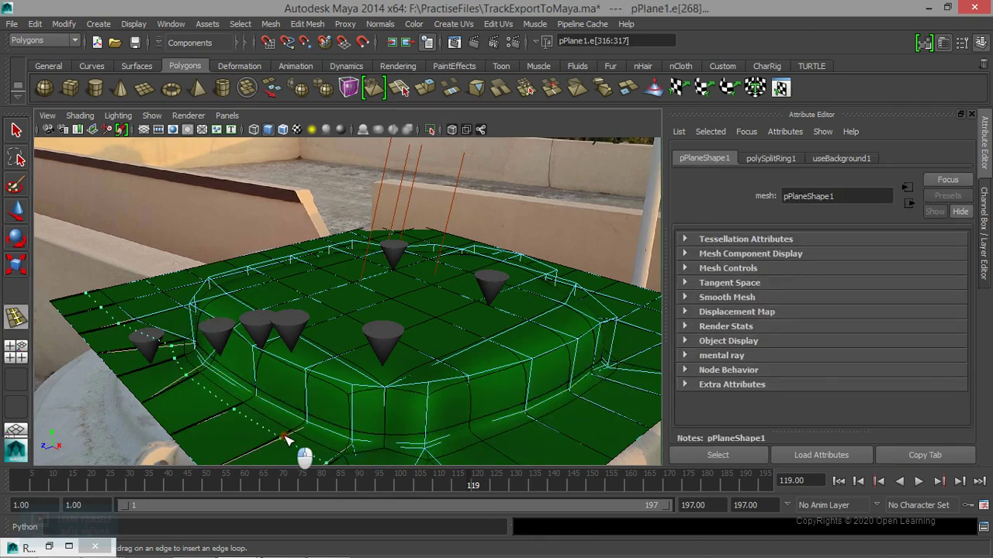
click(304, 432)
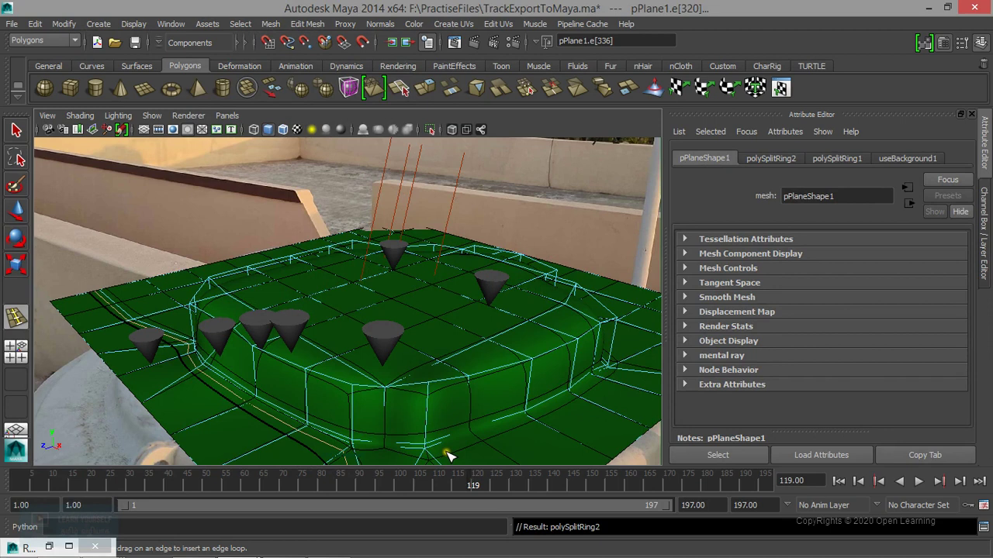
click(428, 454)
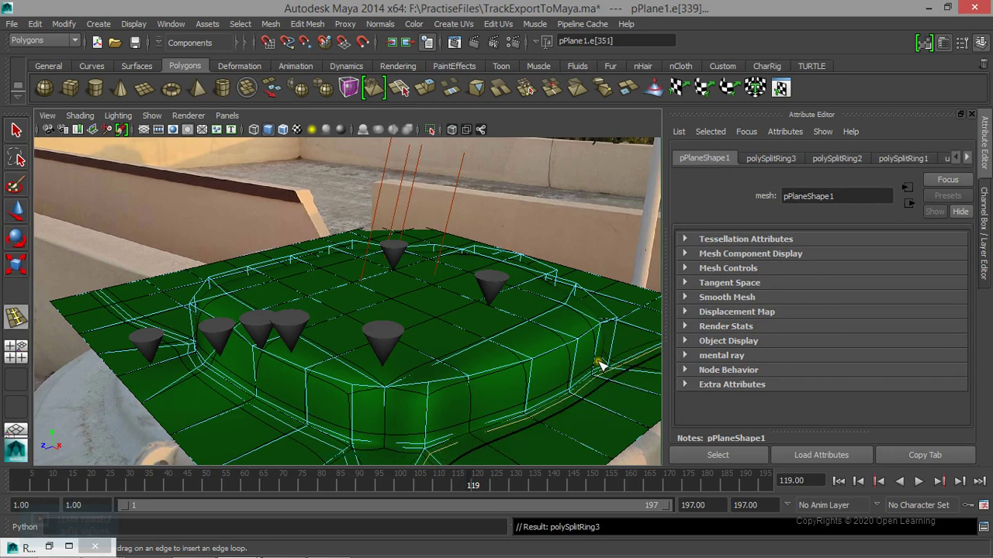
click(532, 373)
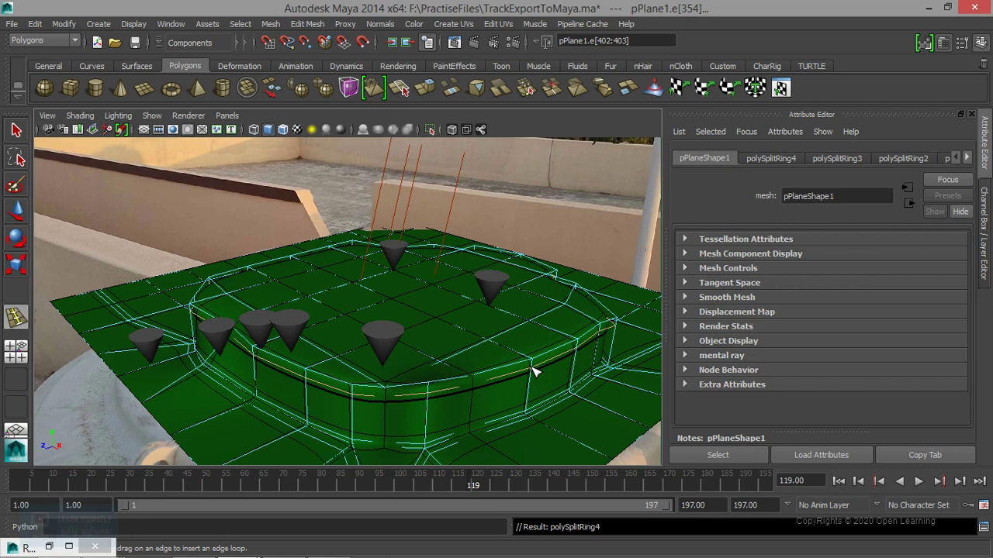
key(q)
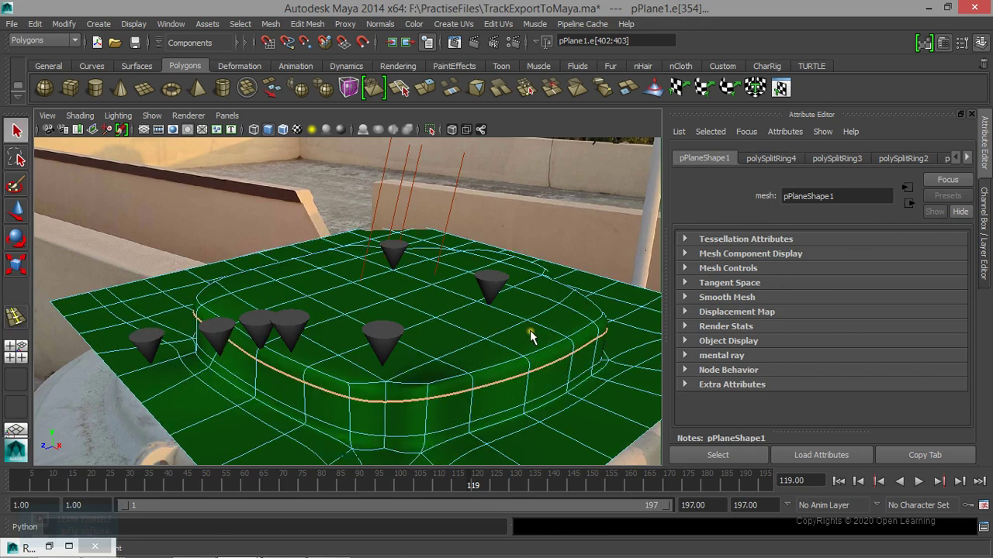
right_drag(531, 335, 585, 225)
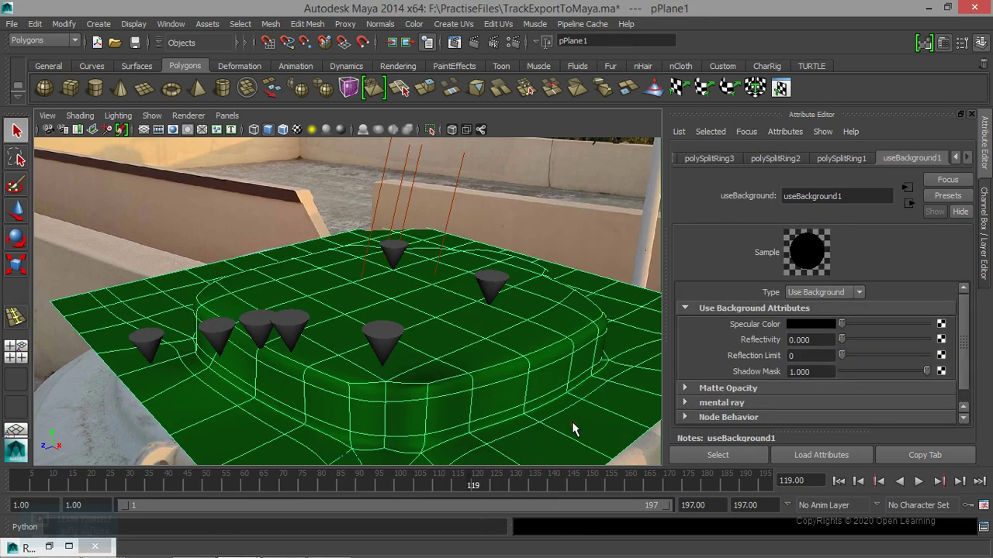
click(604, 208)
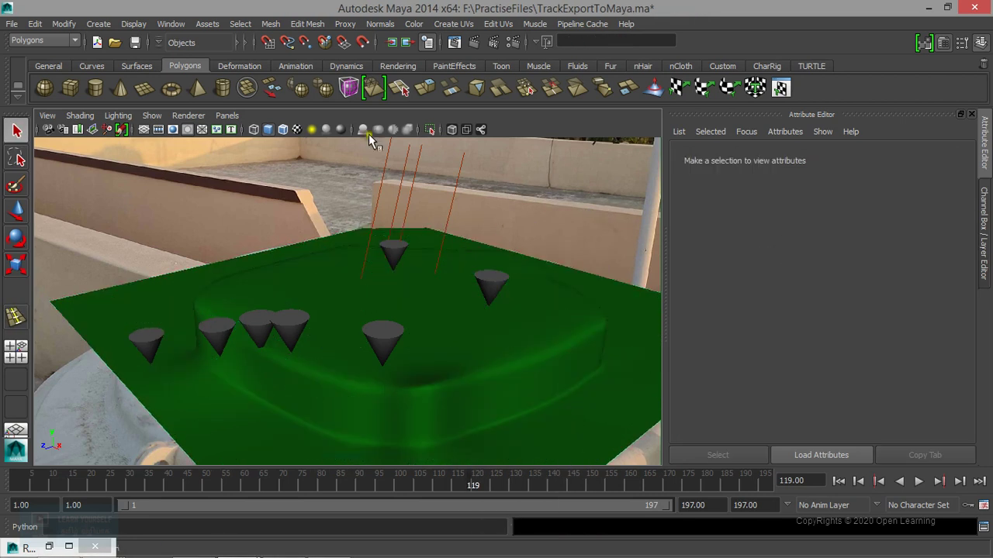
Re-render frame 119 so cone shadows follow the refined rooftop rim, then minimise Render View
click(460, 42)
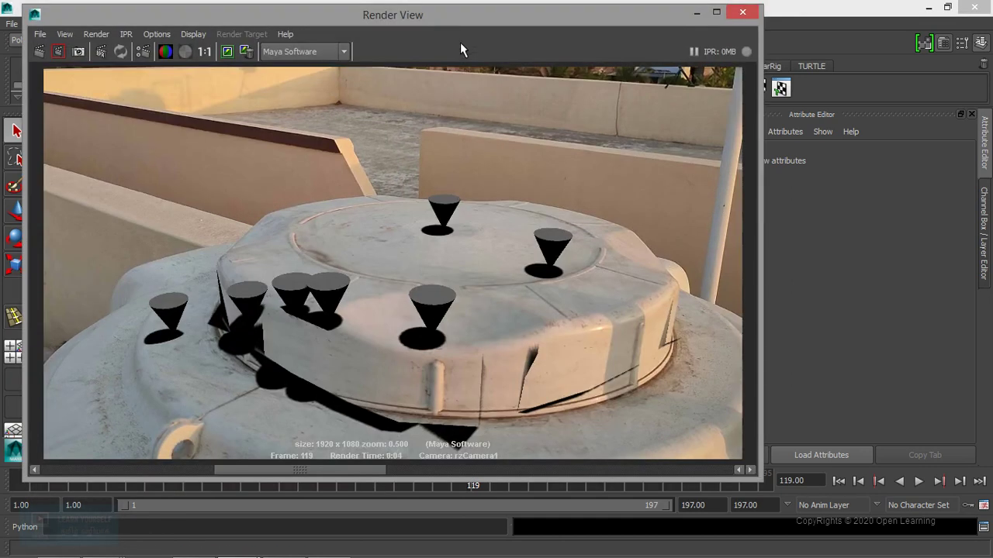
click(44, 56)
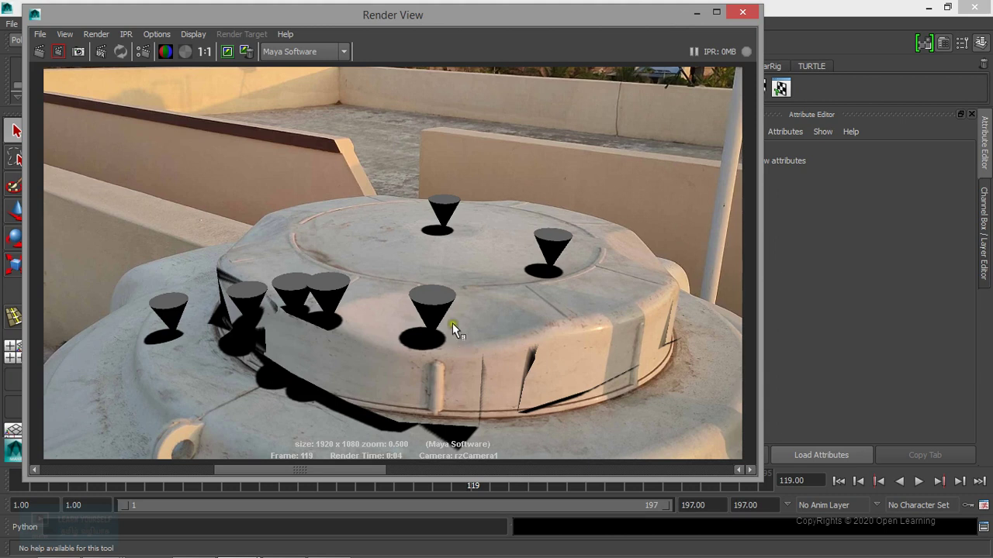
click(696, 14)
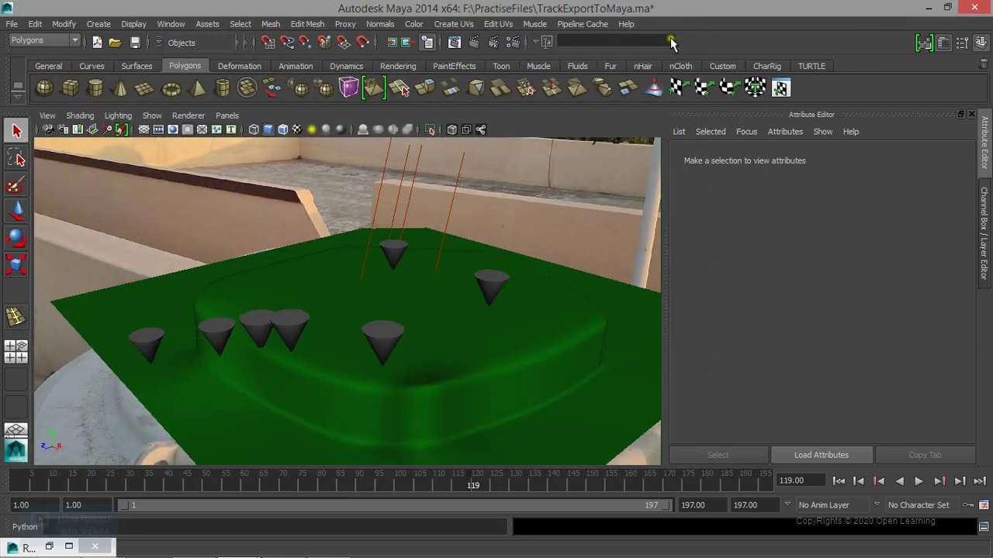
Set the render output format to JPEG with name#.ext frame numbering
click(513, 42)
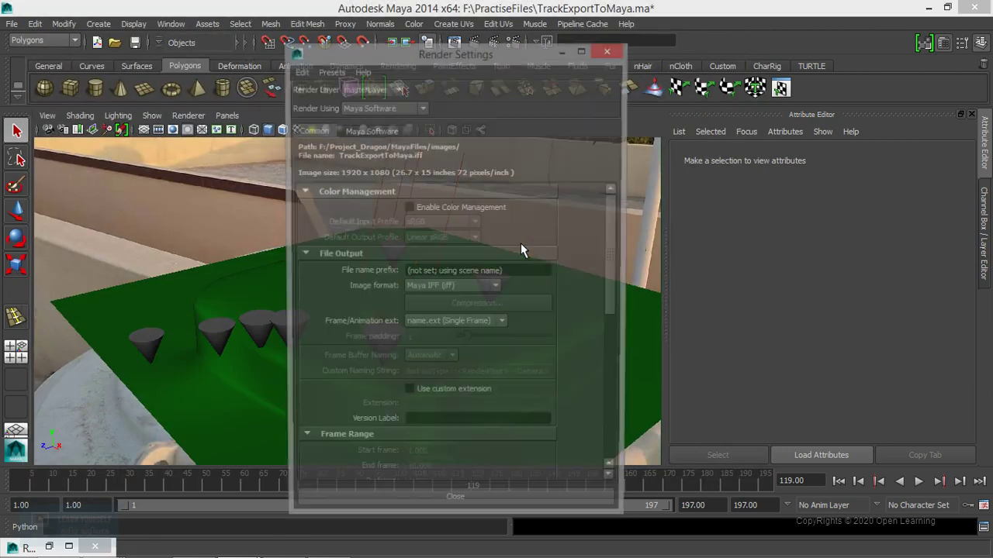
click(444, 288)
click(438, 357)
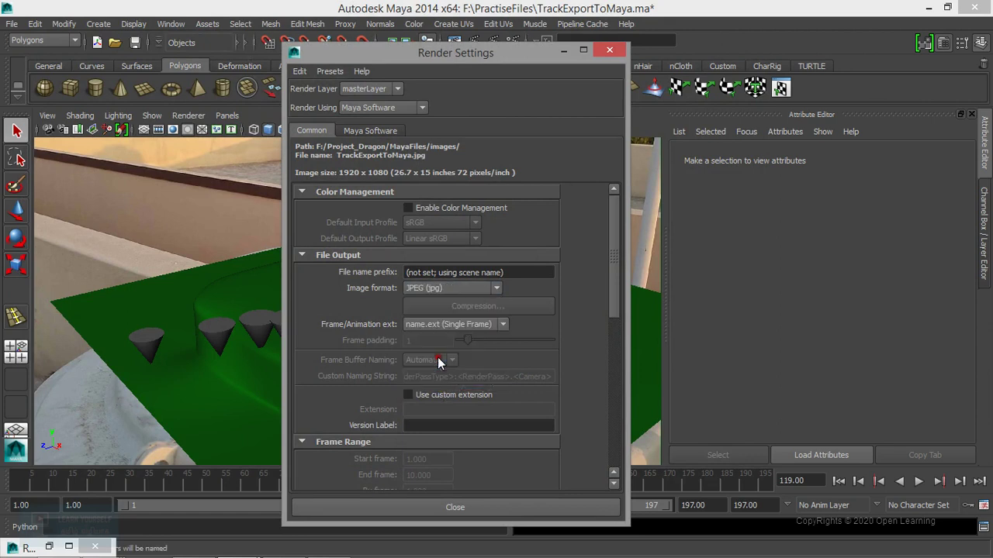
click(528, 272)
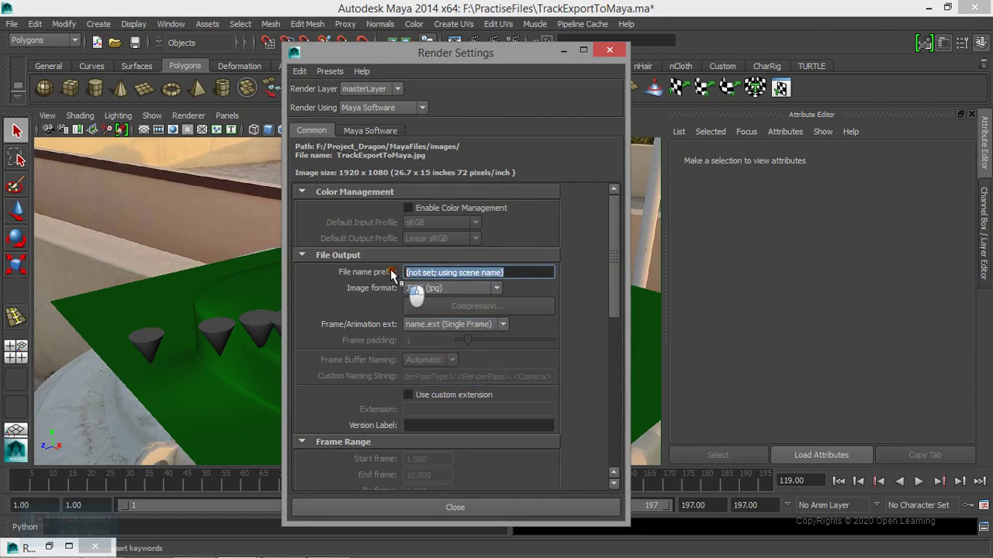
click(452, 330)
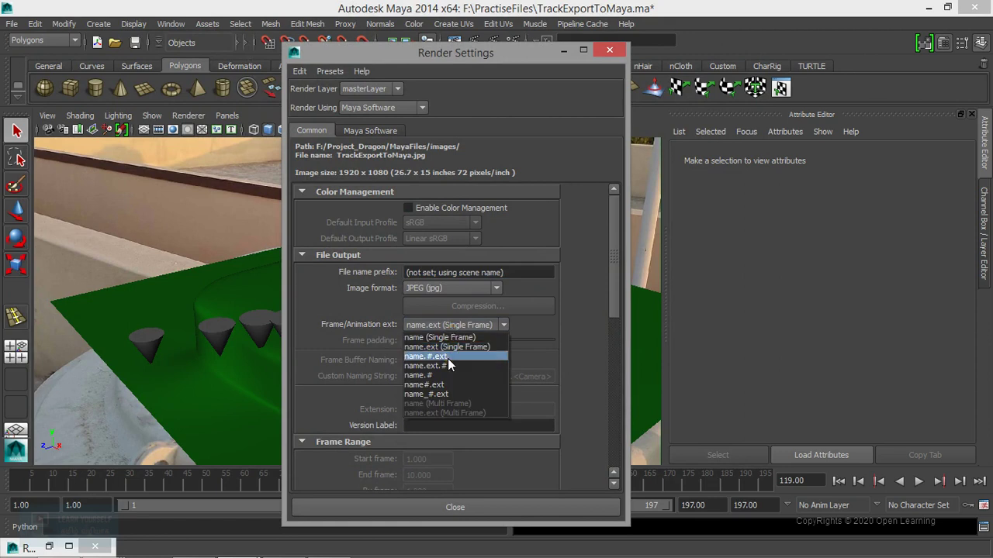
click(447, 386)
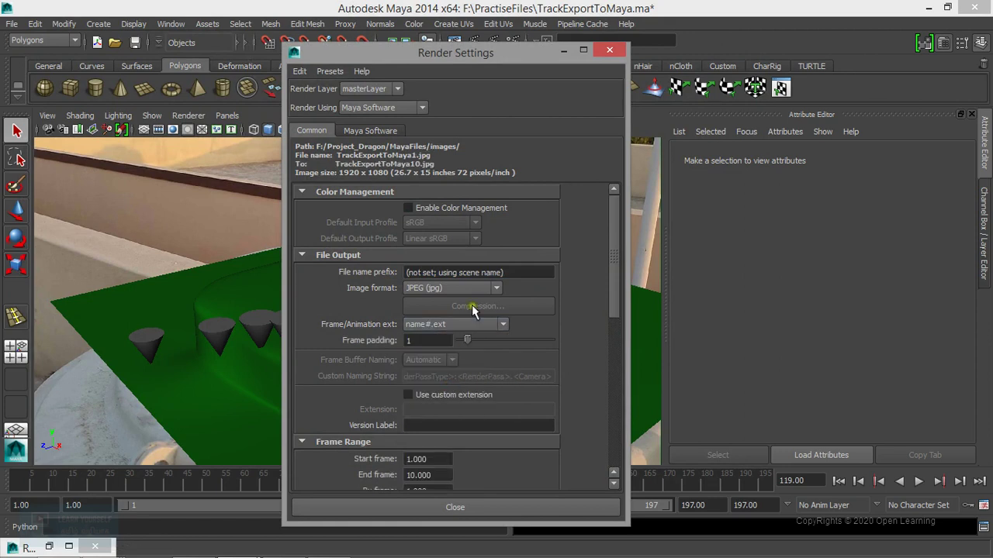
Set the end frame to 200 and the file name prefix to <Scene>
double_click(441, 475)
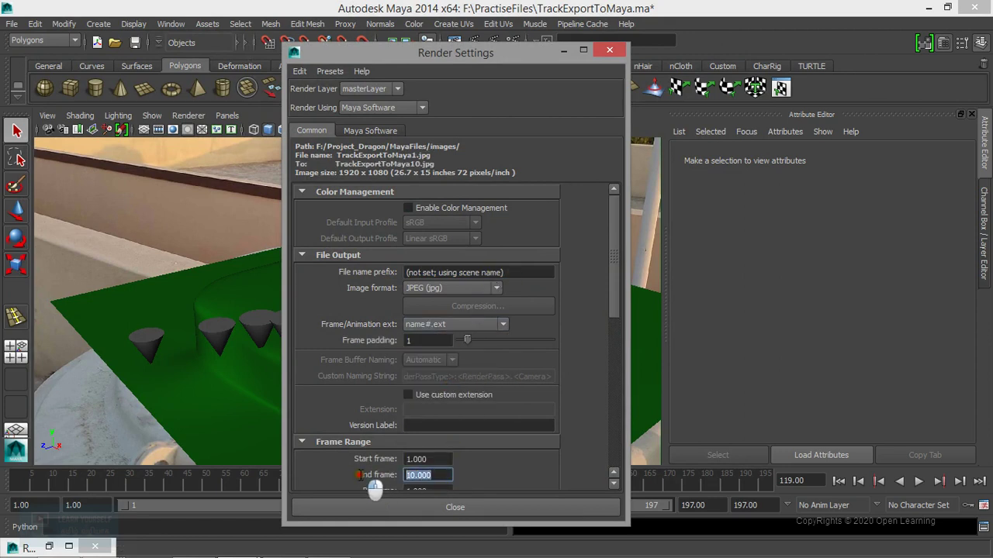
text(20)
key(Return)
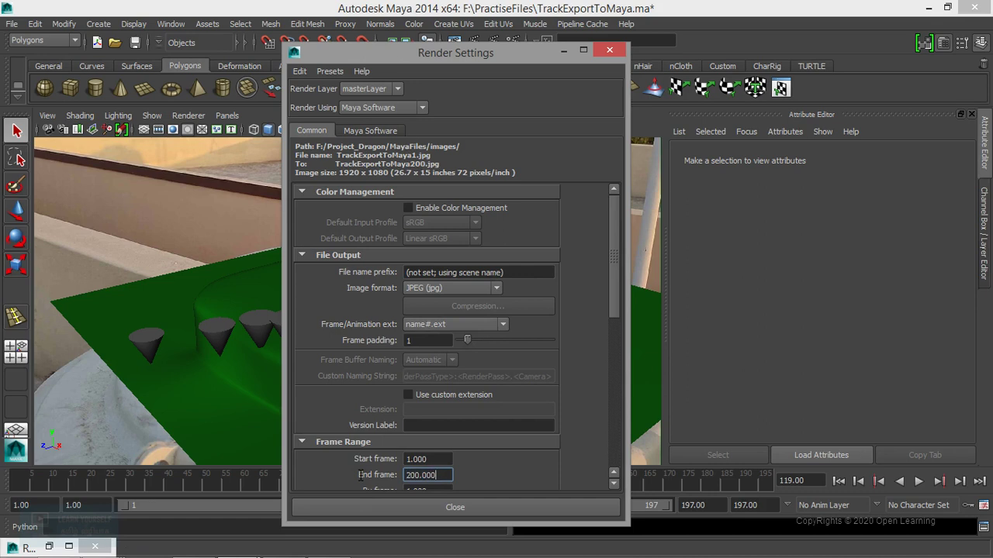
click(521, 272)
drag(521, 271, 403, 273)
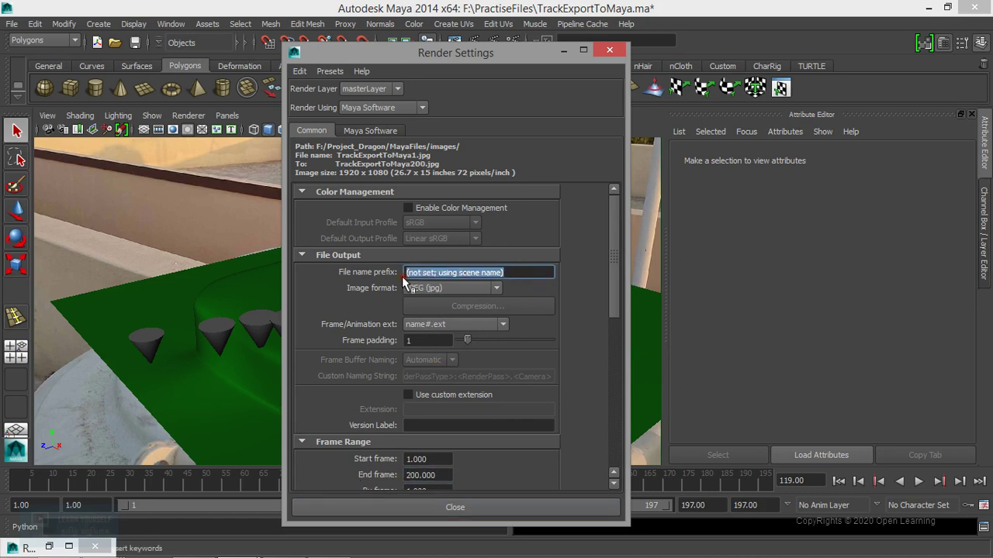
right_click(442, 268)
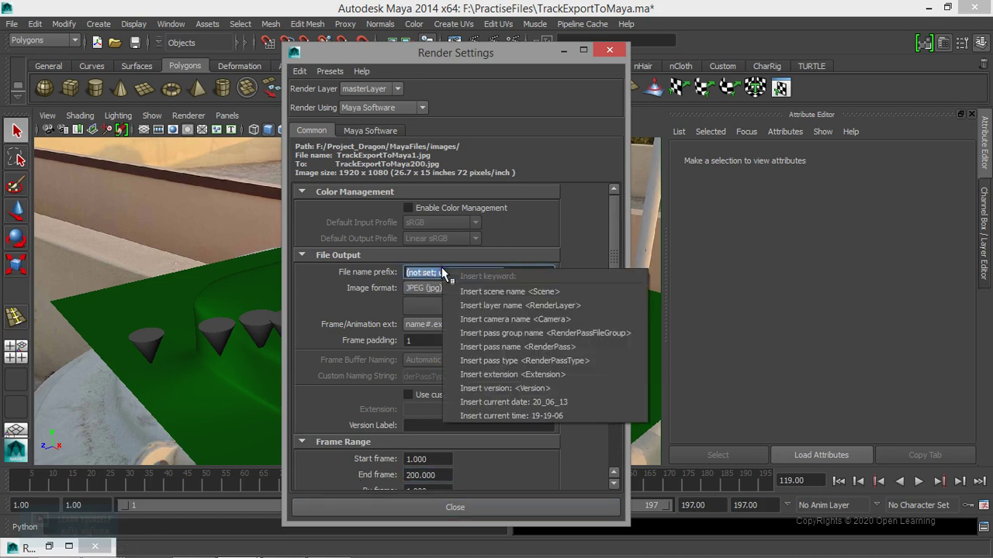
click(471, 294)
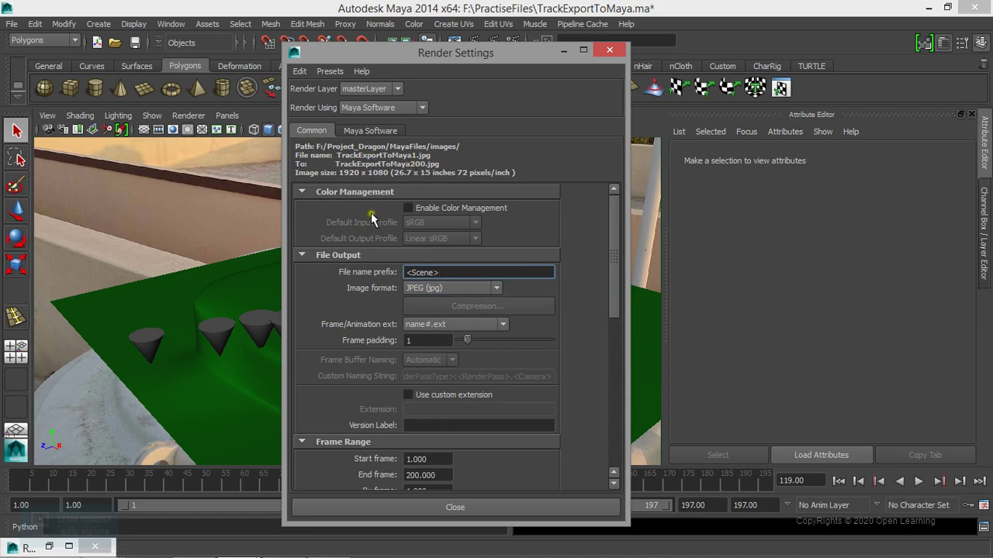
click(14, 25)
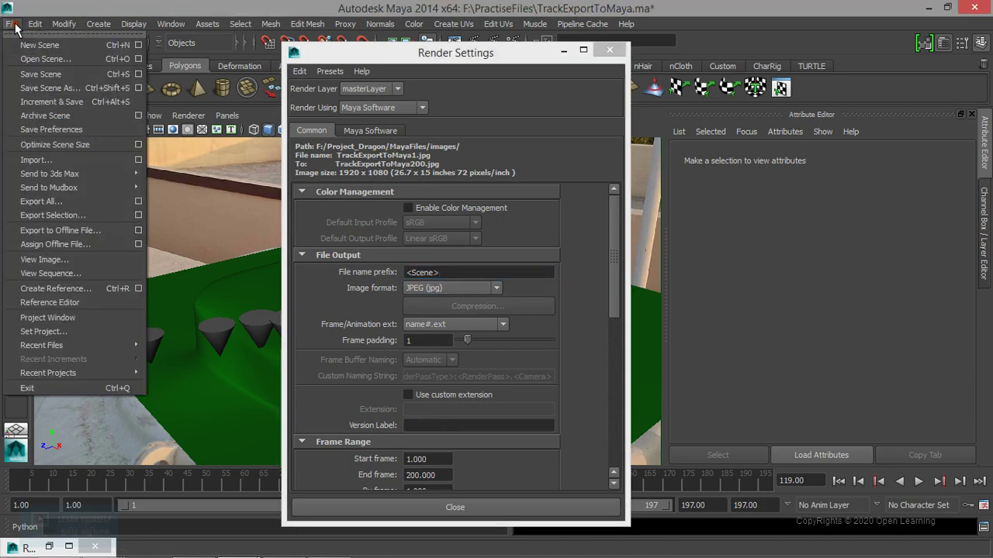
Browse to F:\PractiseFiles as the location for a new project
click(51, 331)
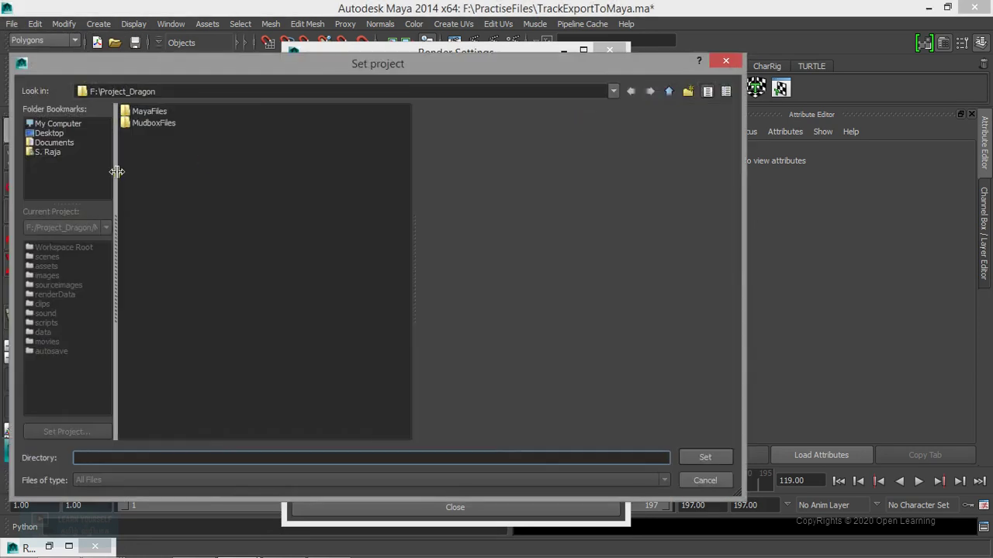
click(54, 124)
double_click(182, 147)
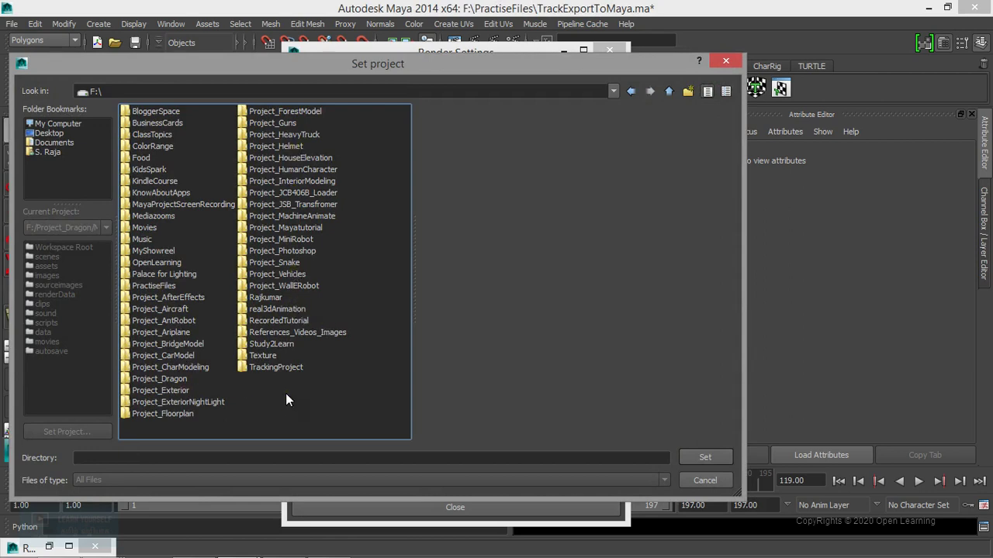
click(167, 286)
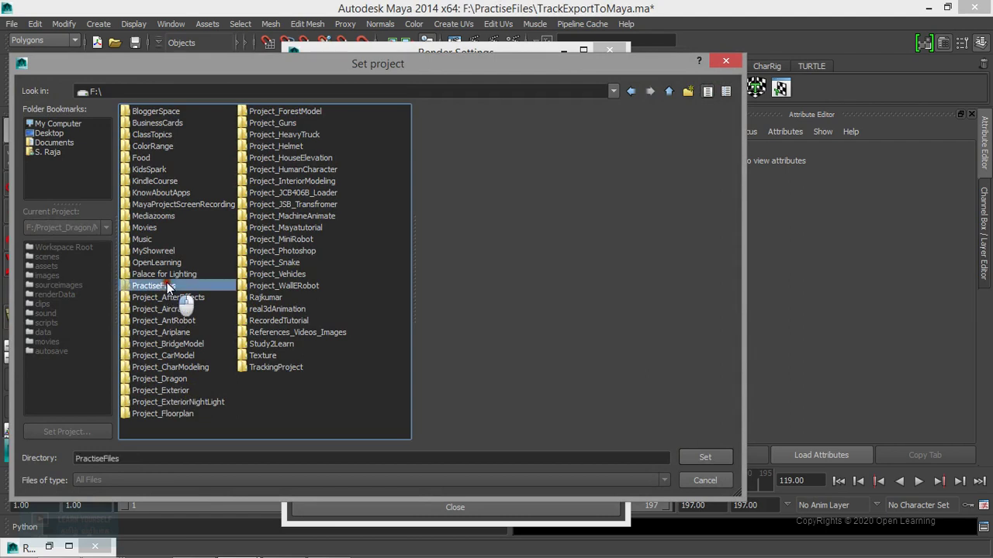
double_click(166, 285)
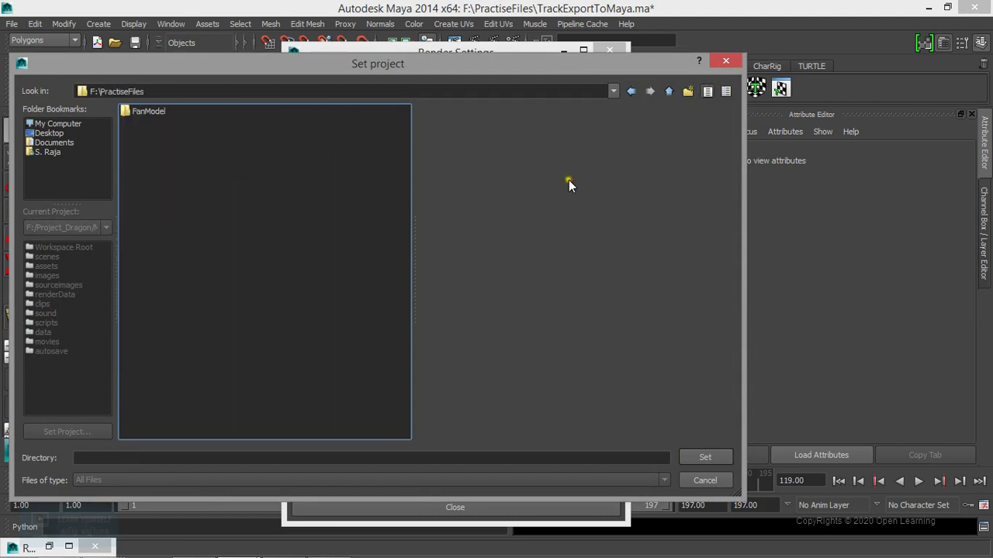
Create a Tracking folder there and set it as the project with a default workspace
click(686, 92)
text(Tracking)
key(Return)
key(Return)
click(690, 457)
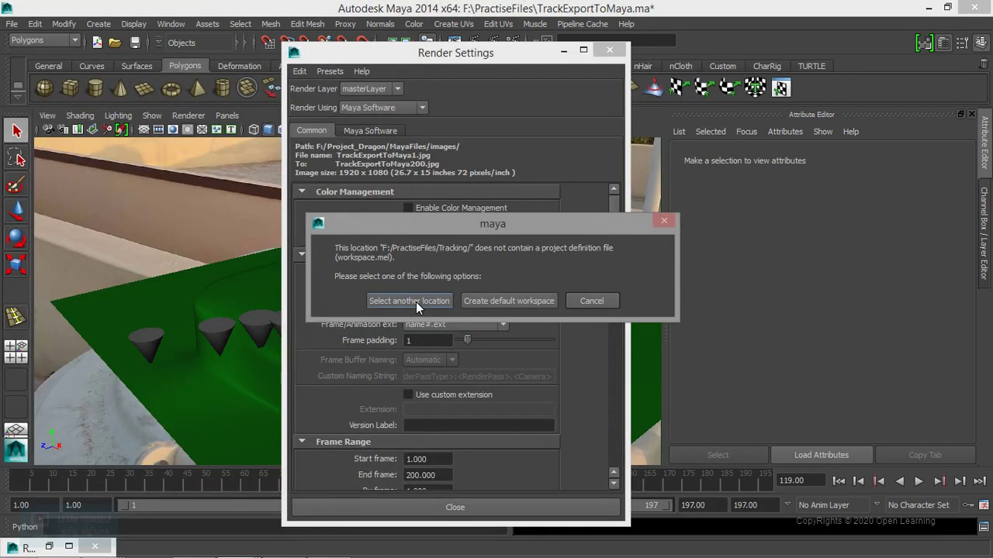
click(483, 300)
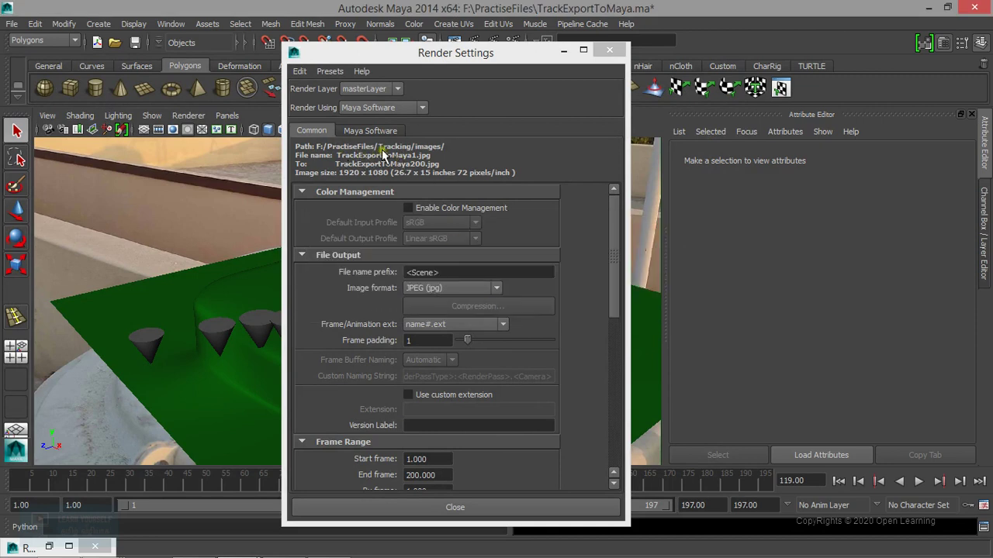
click(458, 508)
Switch to the Rendering menu set, start a Batch Render, and open the Script Editor log
click(308, 24)
click(43, 40)
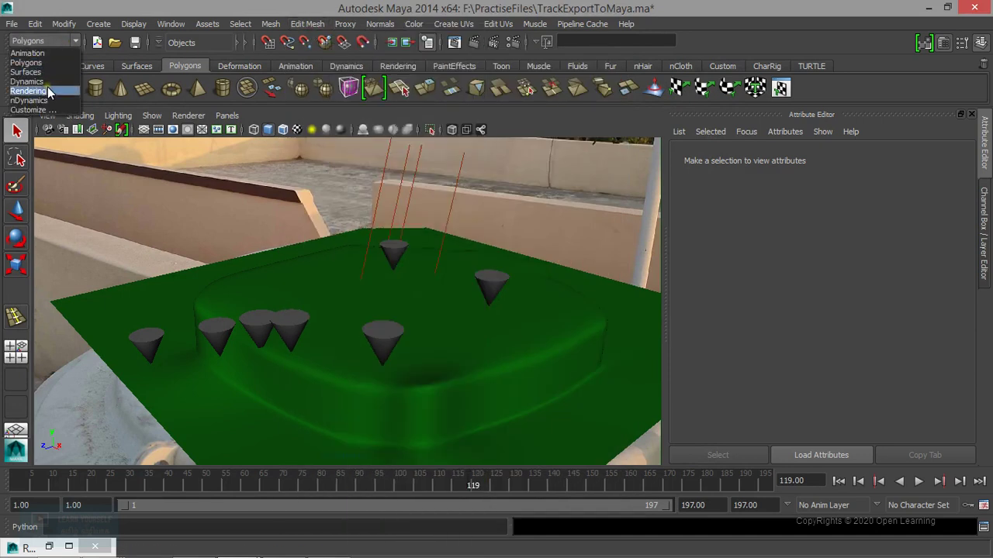
click(48, 91)
click(353, 23)
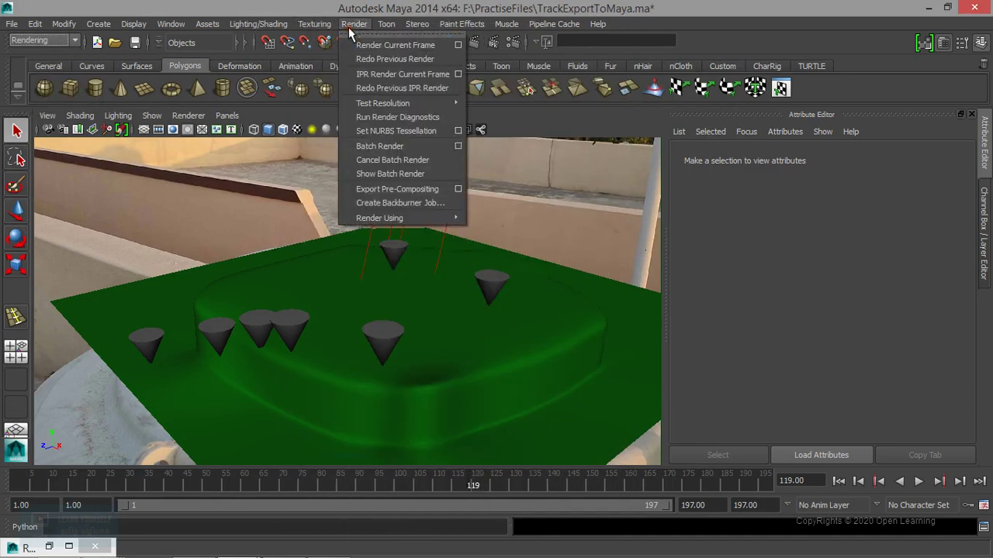
click(382, 146)
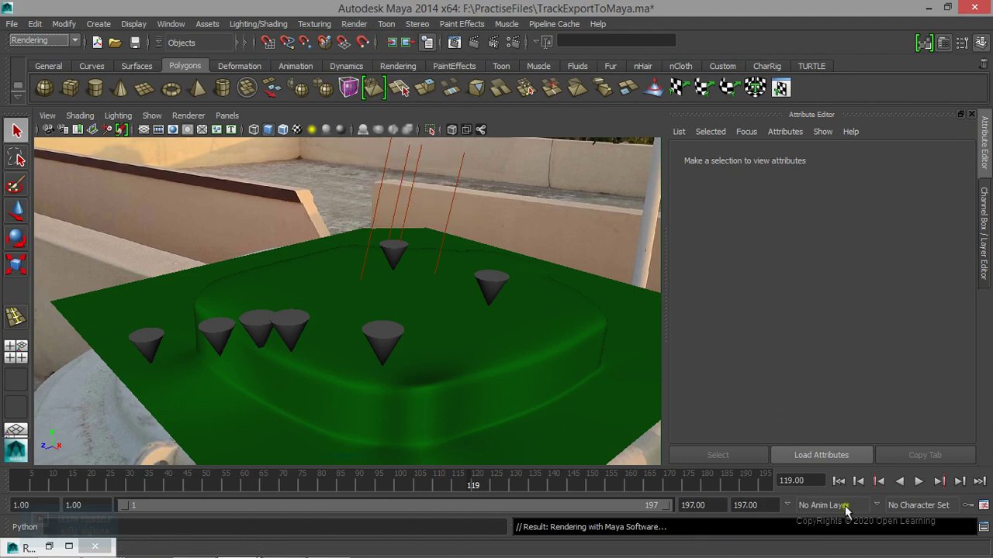
click(983, 533)
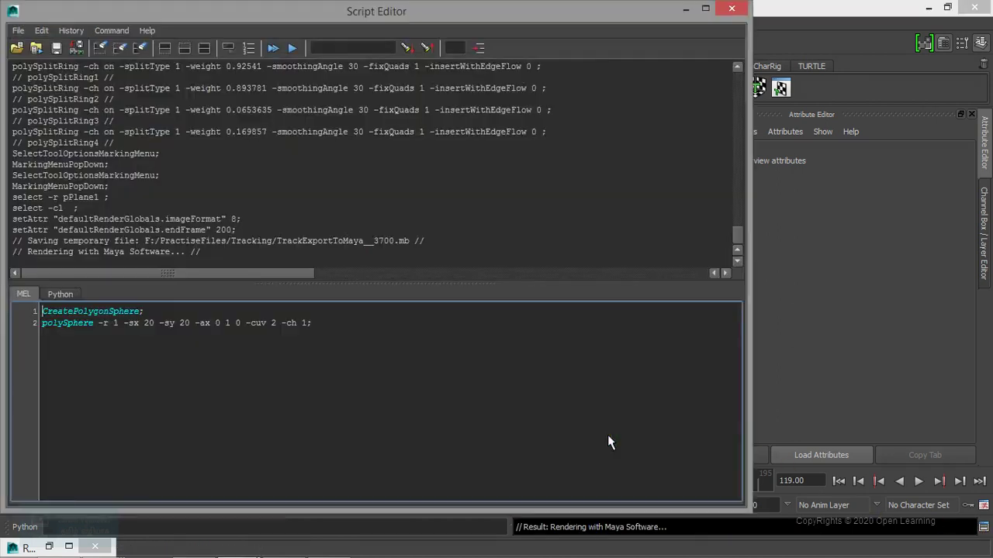
Enlarge the Script Editor's history output, then minimise it and reopen Render Settings
click(704, 9)
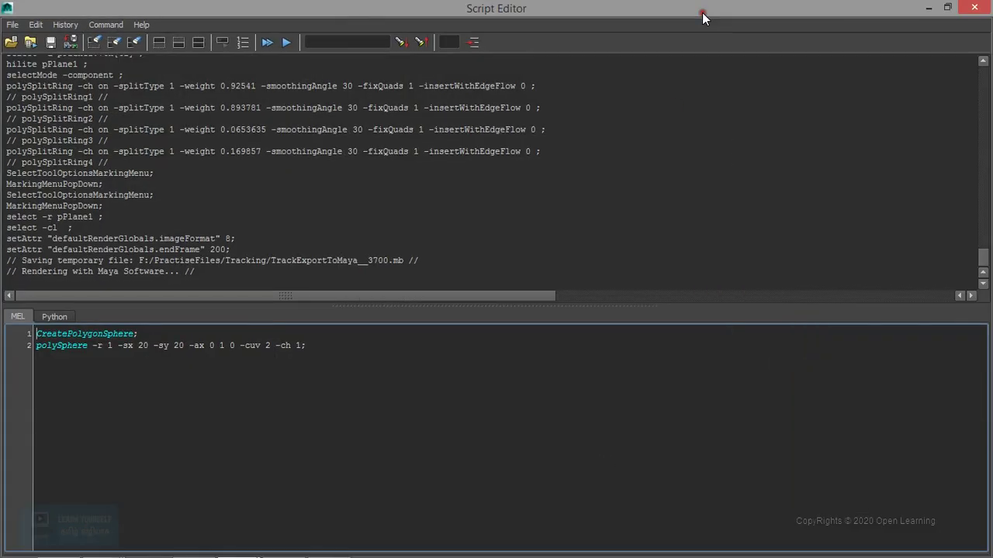
drag(532, 306, 534, 386)
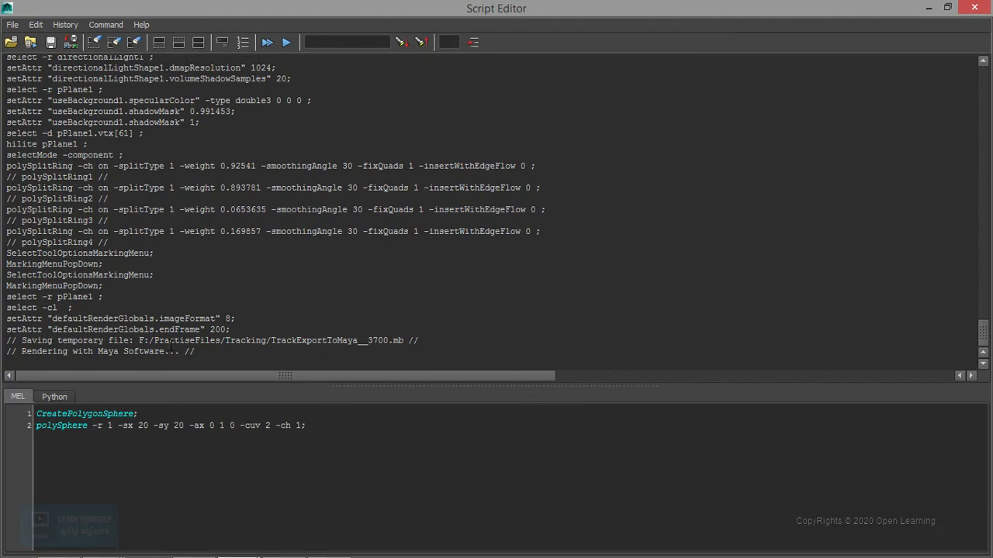
click(929, 7)
click(512, 42)
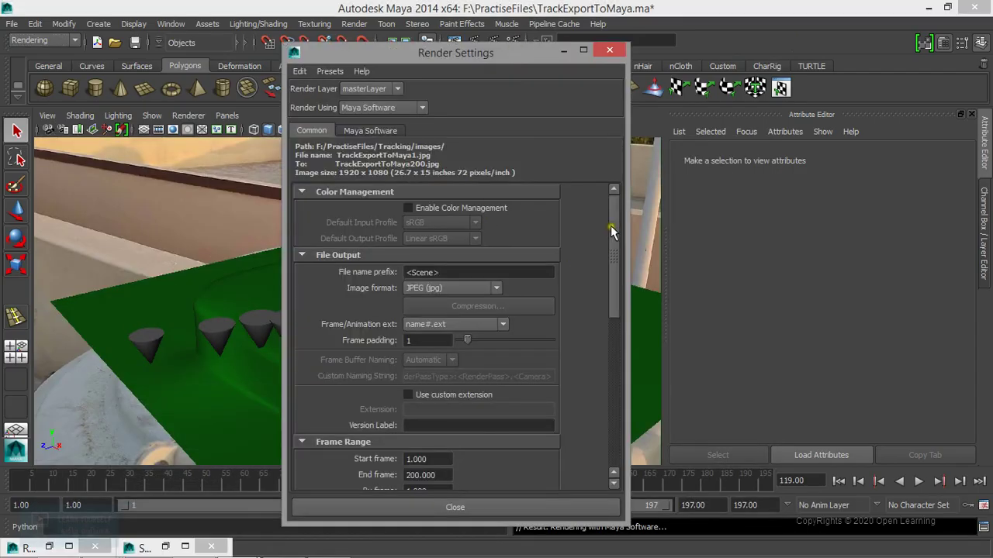
Try the HD 720 image size preset and cancel the running batch render
scroll(620, 331, down, 5)
scroll(620, 331, down, 1)
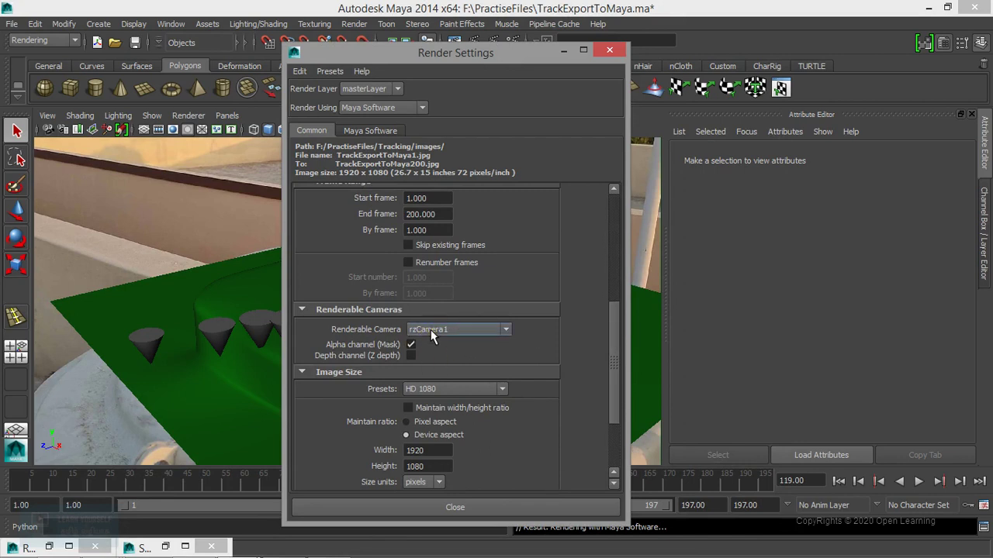
click(444, 390)
click(443, 476)
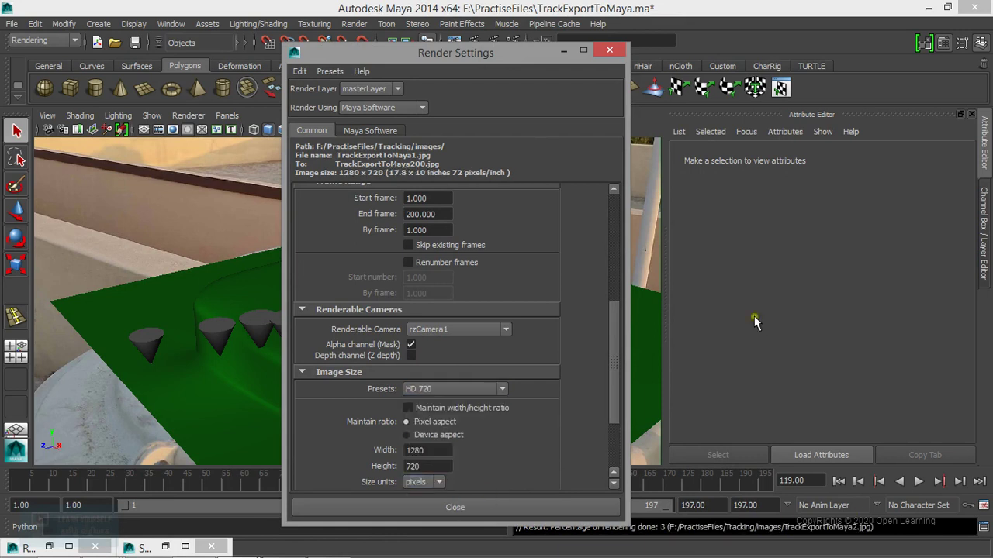
click(354, 24)
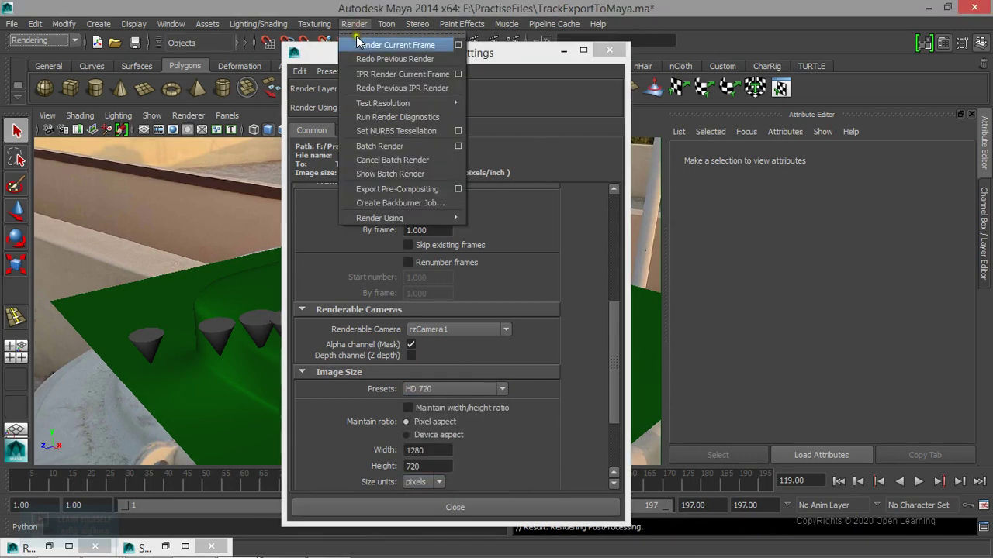
click(377, 160)
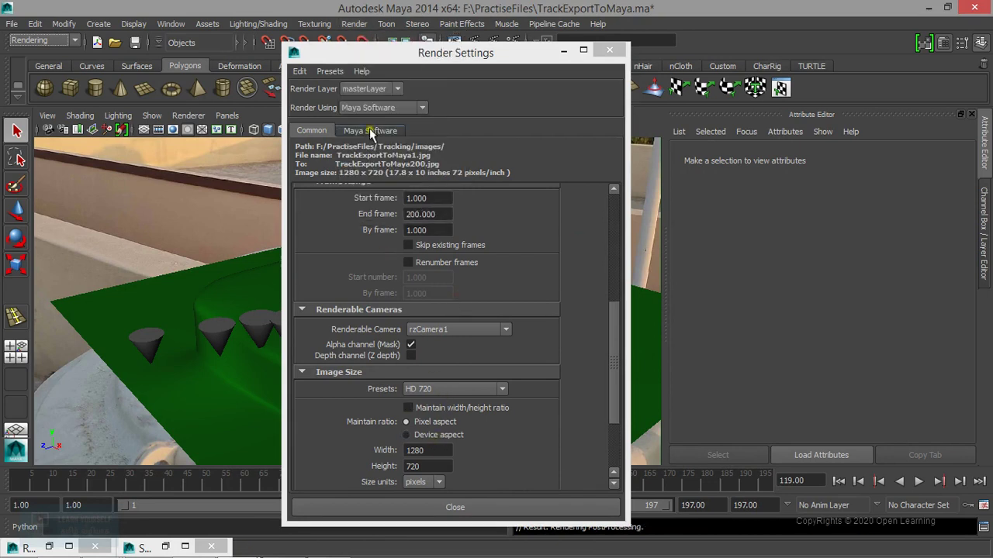
Set the image size to HD 540 (960x540) and restart the batch render
click(437, 390)
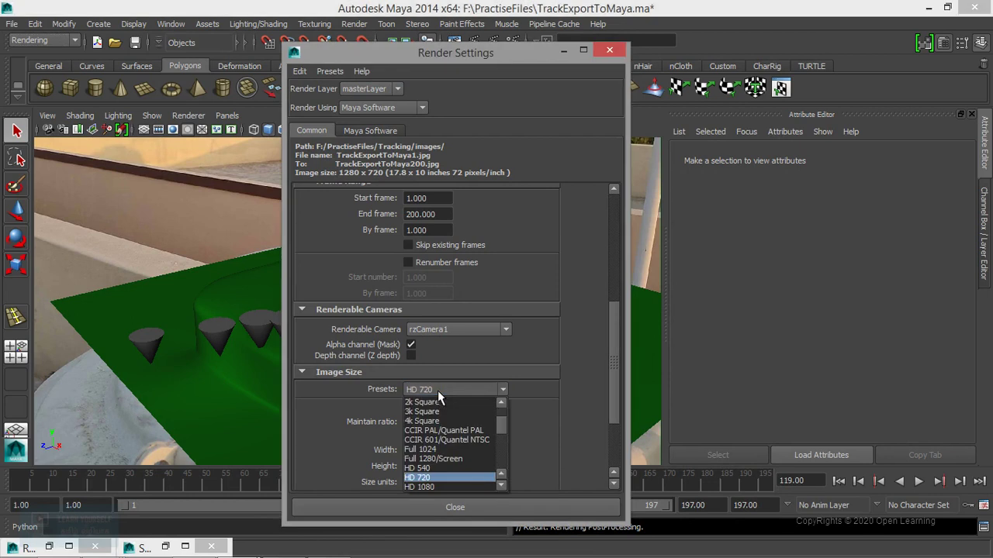
click(450, 468)
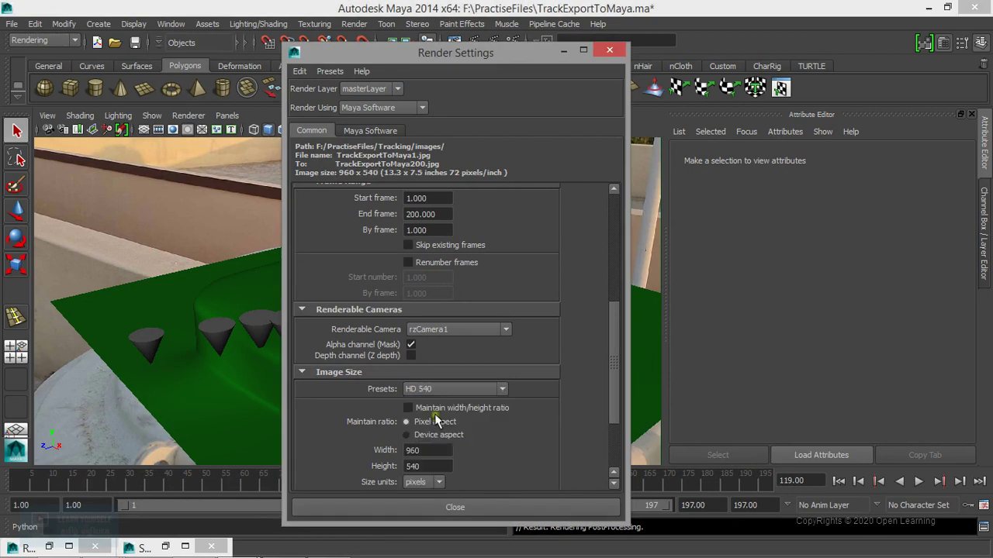
click(354, 24)
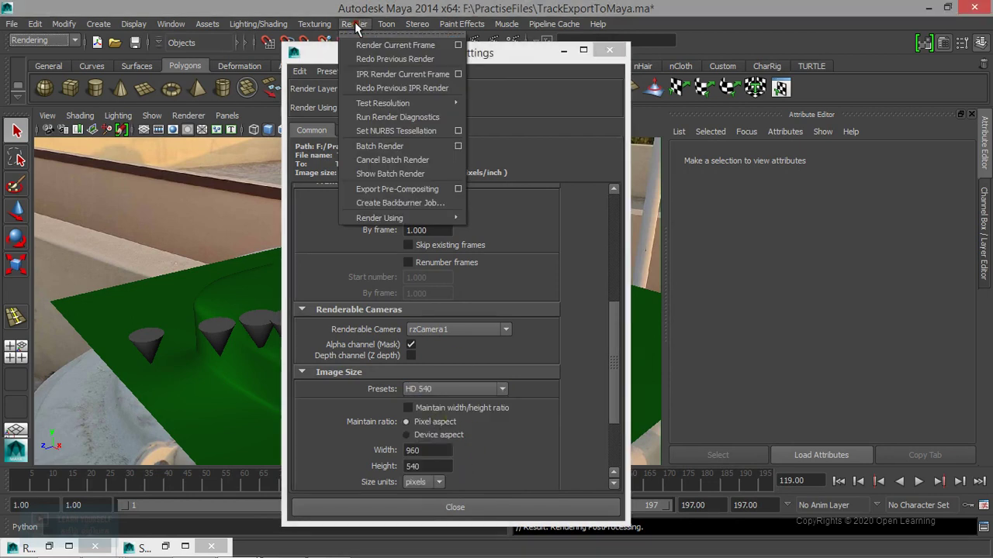
click(380, 147)
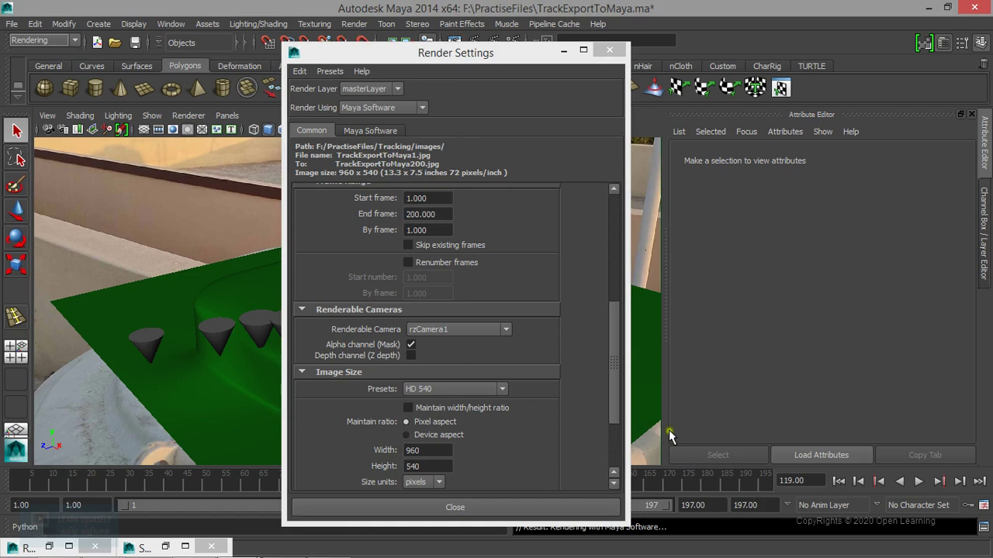
click(983, 526)
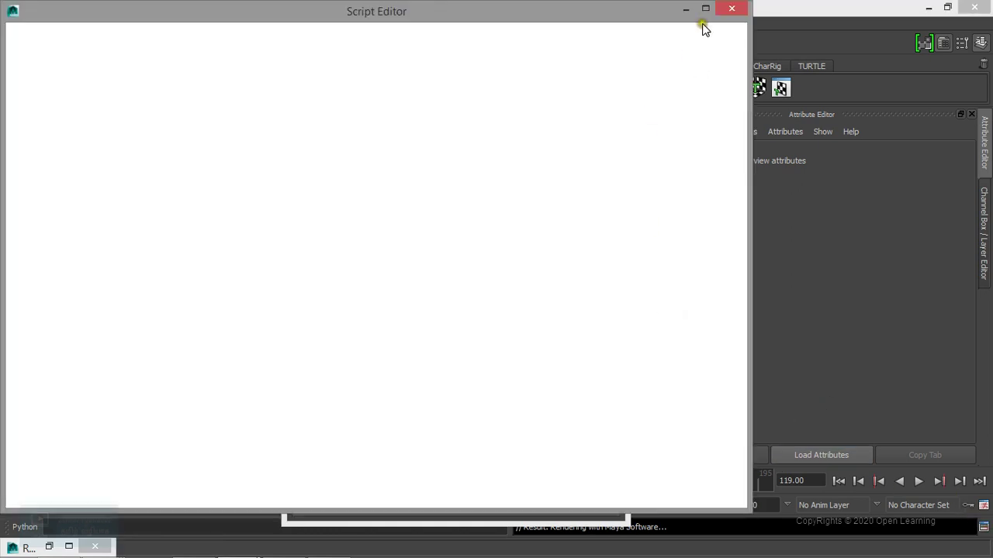
Bring the Script Editor back and widen it to follow the render progress
click(731, 9)
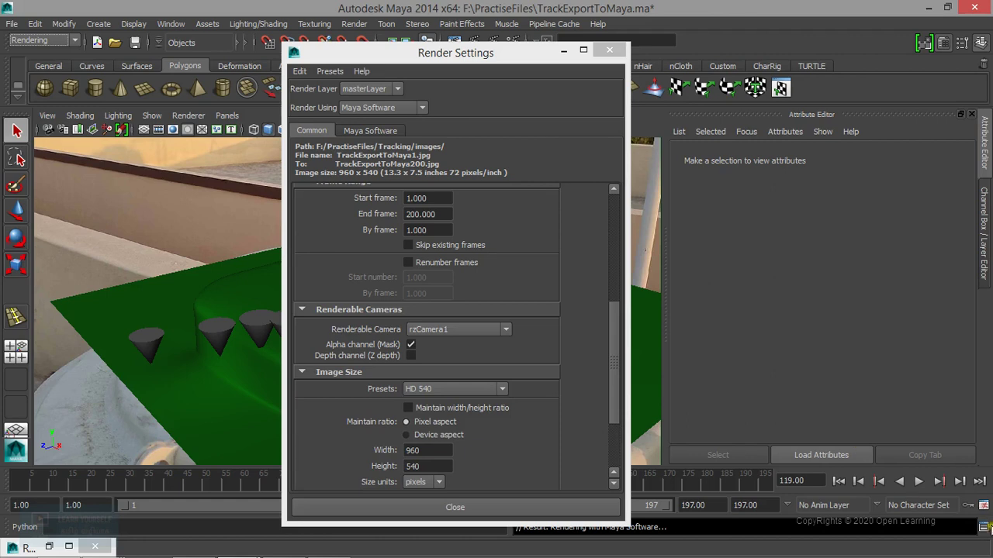
click(983, 528)
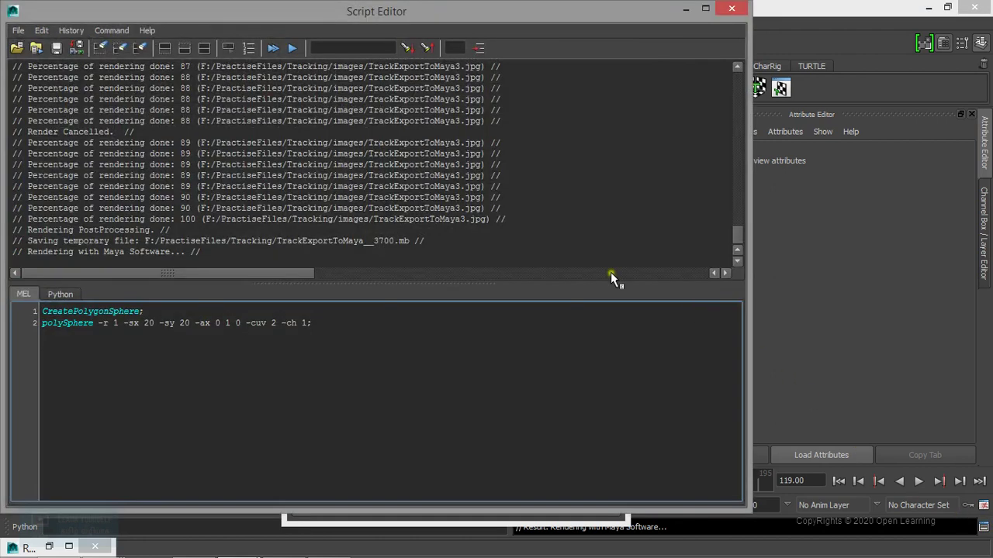
drag(745, 508, 923, 506)
drag(545, 280, 567, 408)
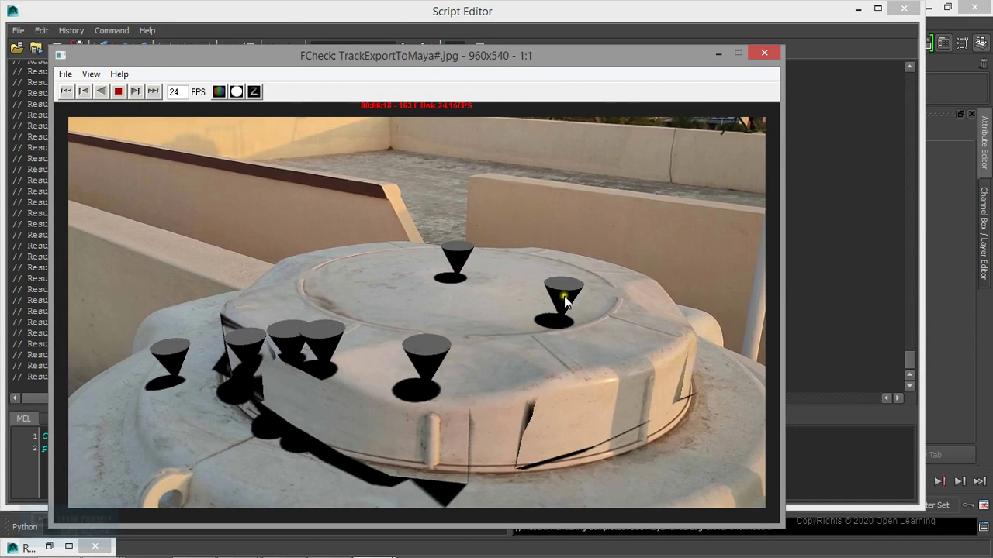
Step the FCheck sequence frame by frame from 162 up to frame 175
key(Right)
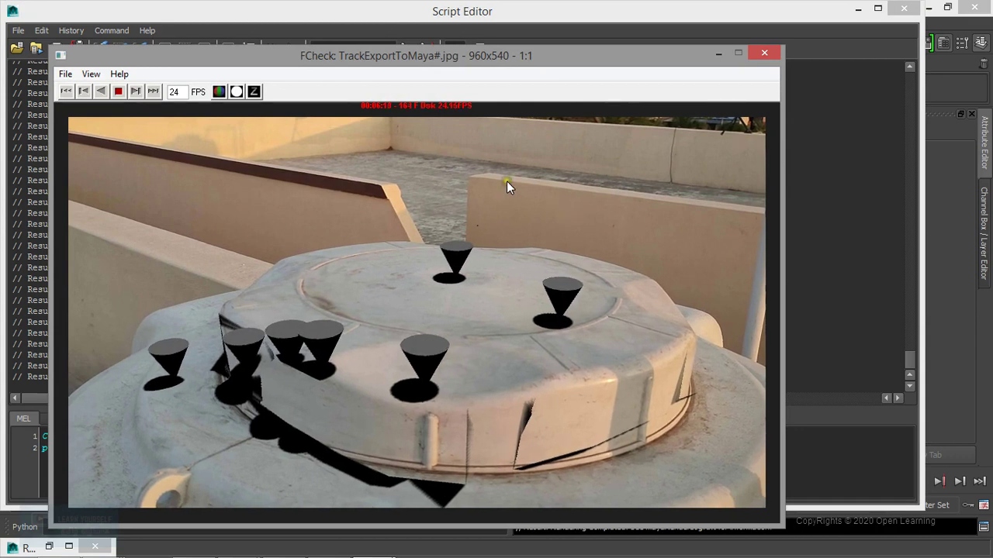
key(Right)
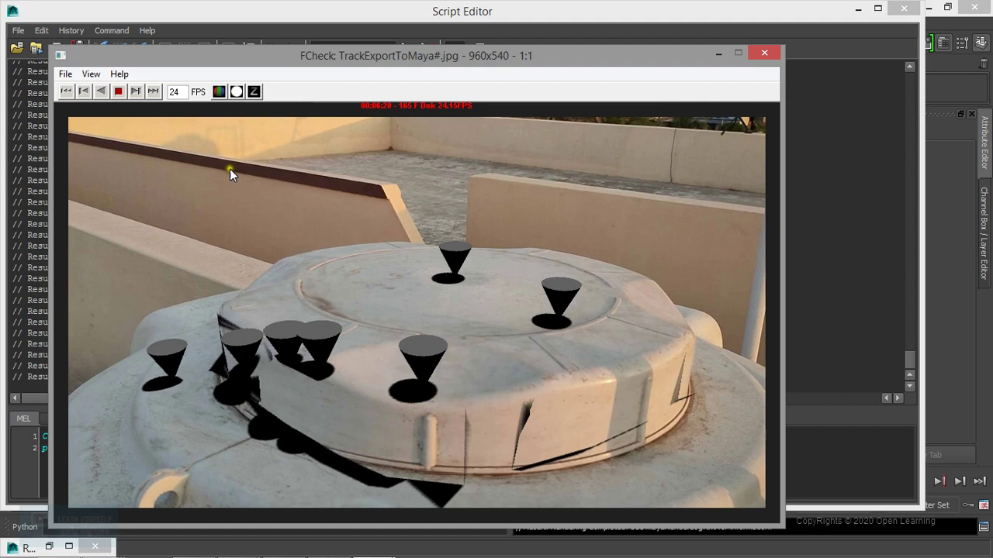
click(303, 300)
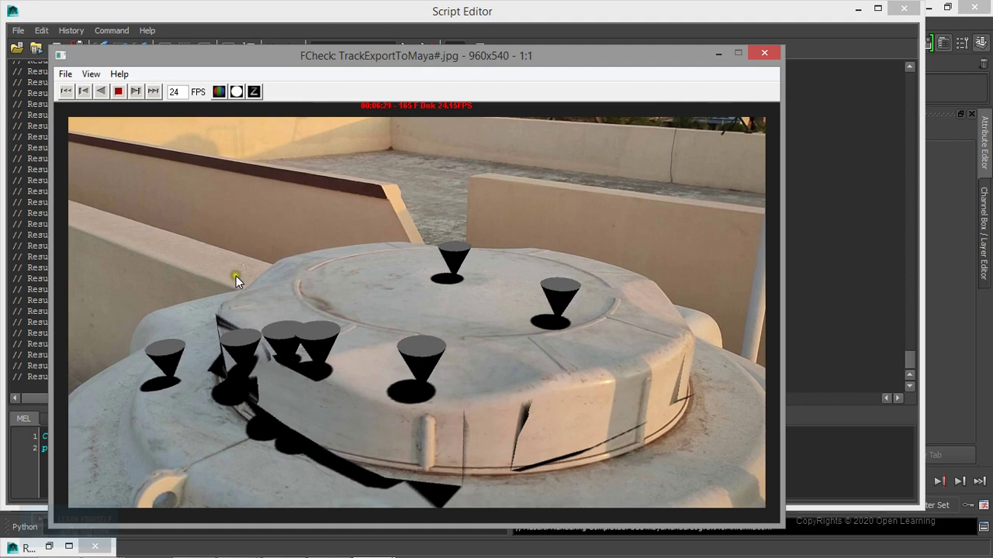
click(305, 287)
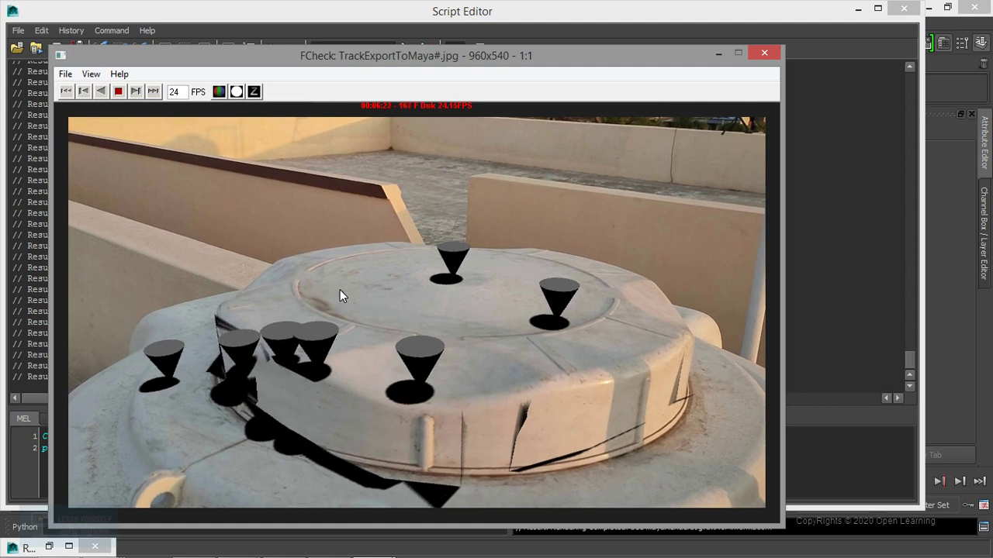
mouse_move(425, 395)
mouse_down()
mouse_move(347, 363)
mouse_move(387, 368)
mouse_up()
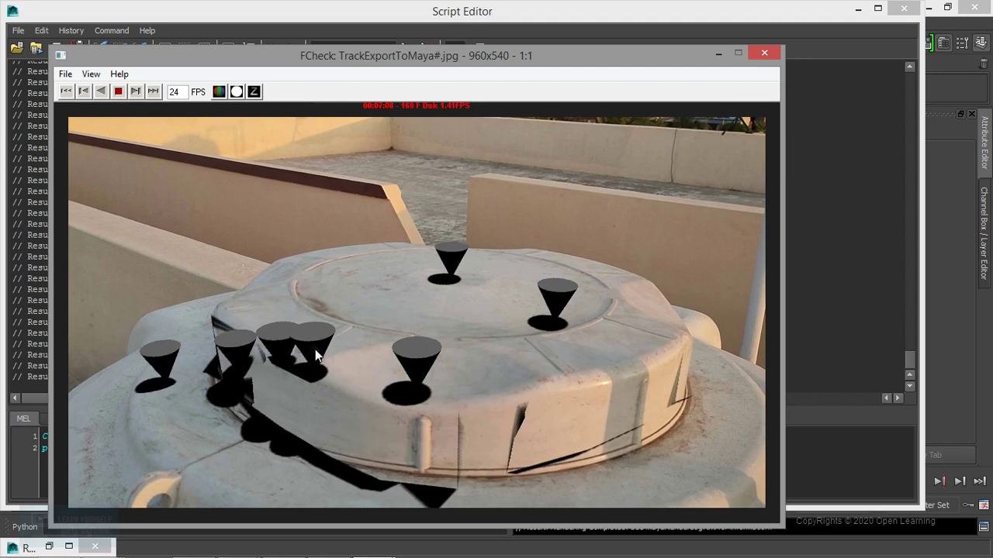
click(383, 369)
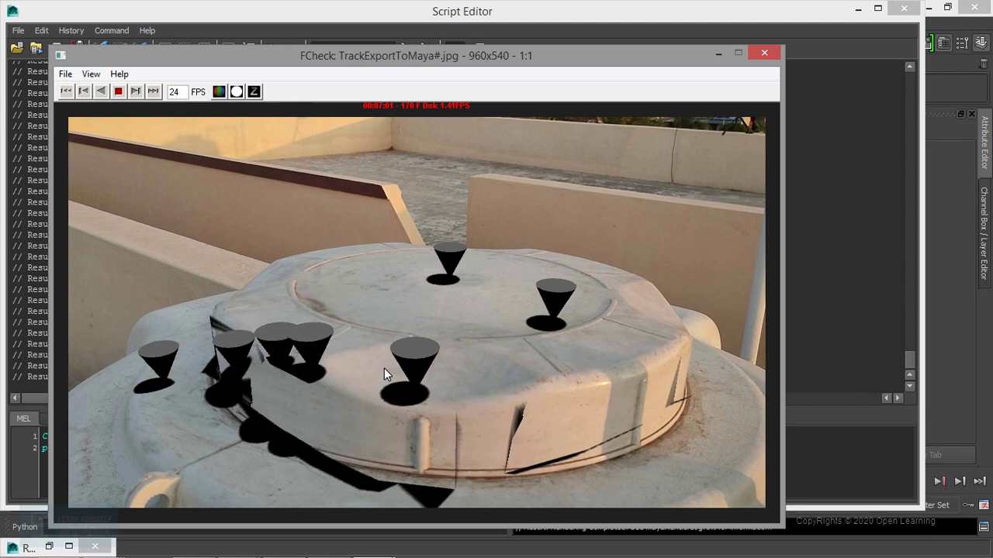
click(384, 368)
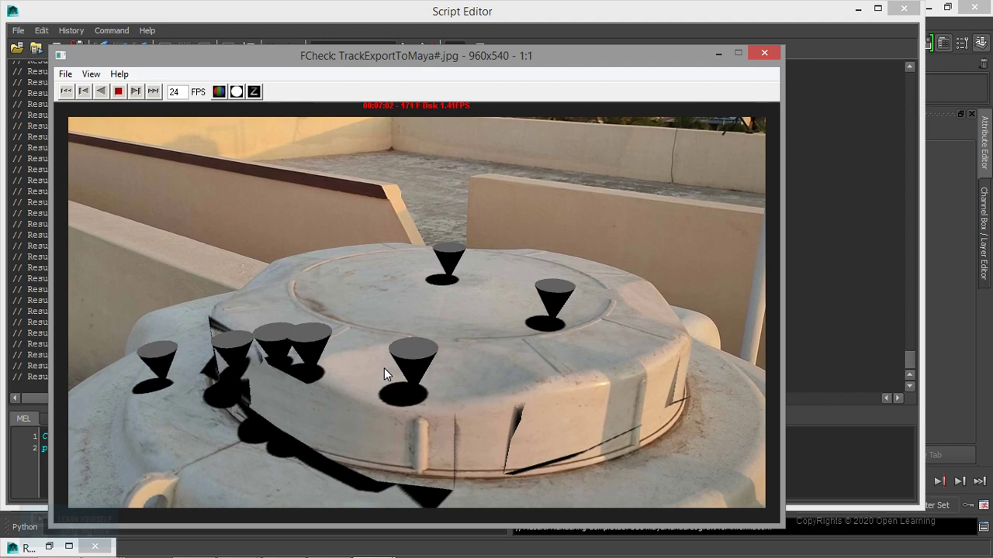
click(397, 296)
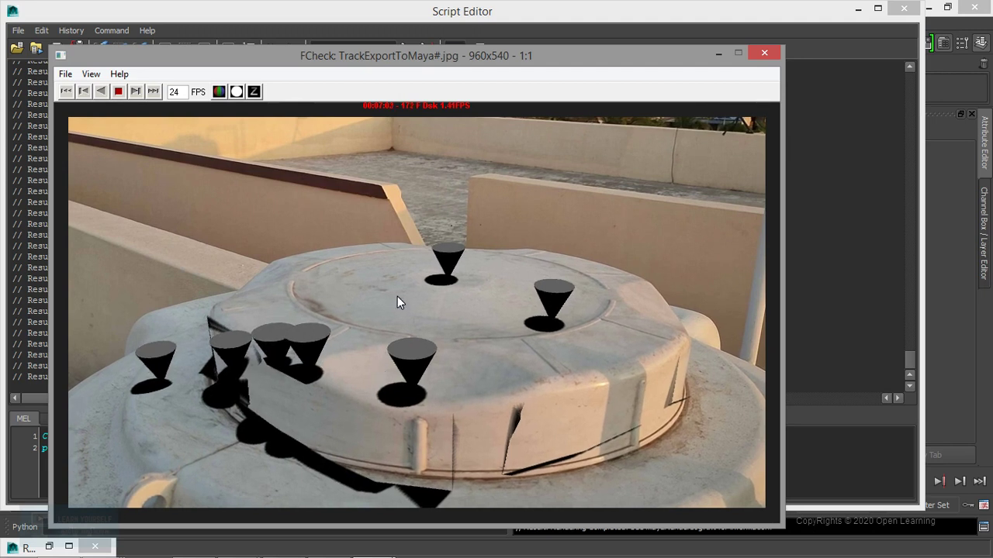
click(397, 297)
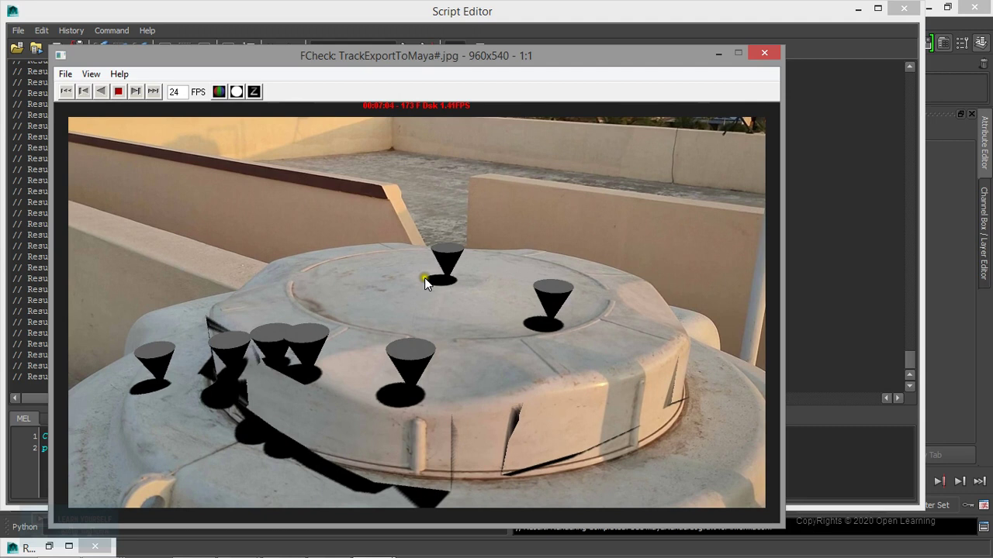
click(387, 343)
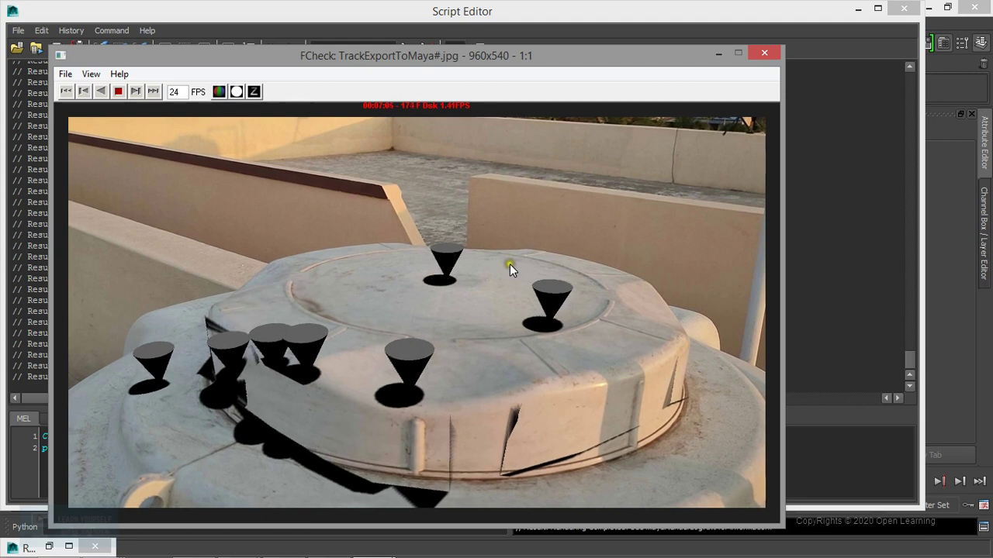
click(448, 267)
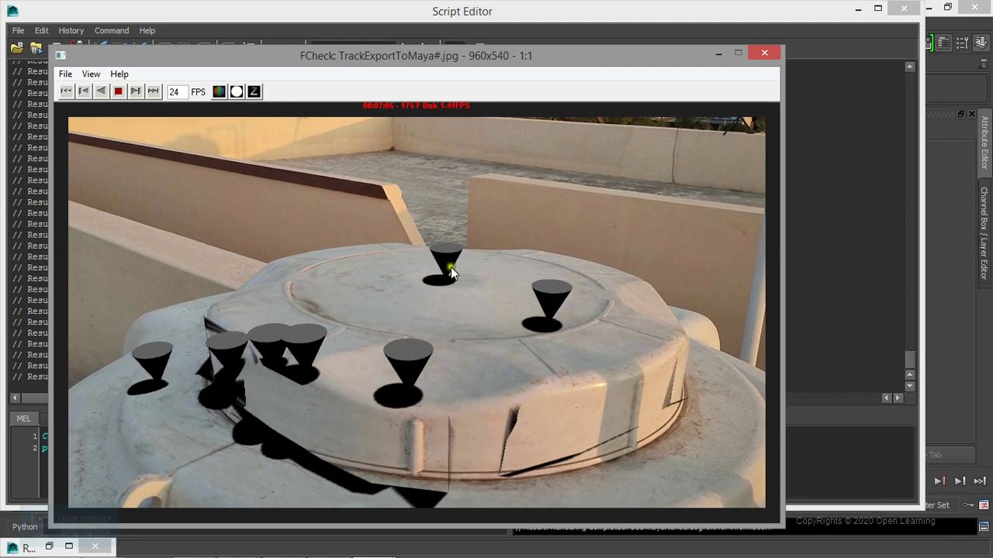
Continue stepping to frame 187, then scrub back to replay earlier frames
click(490, 302)
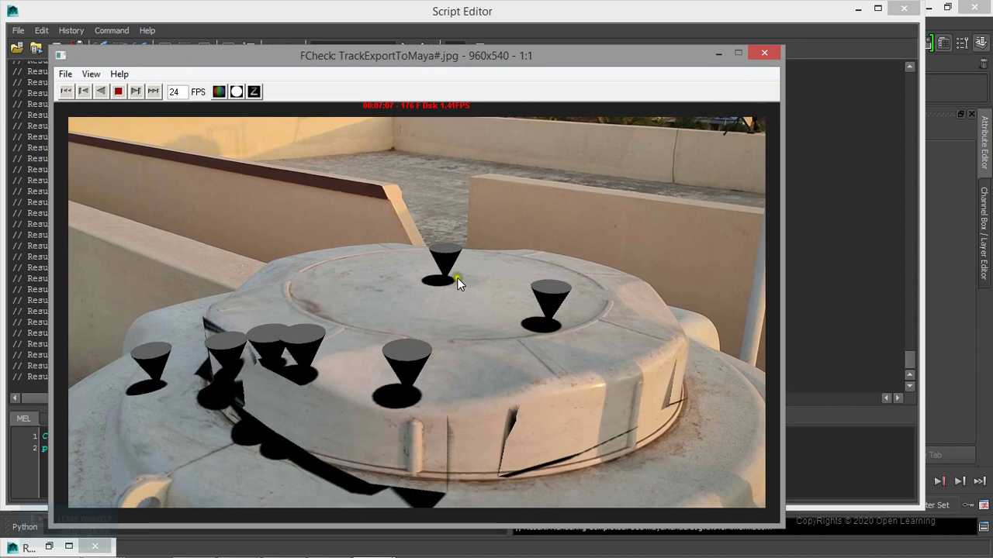
click(504, 307)
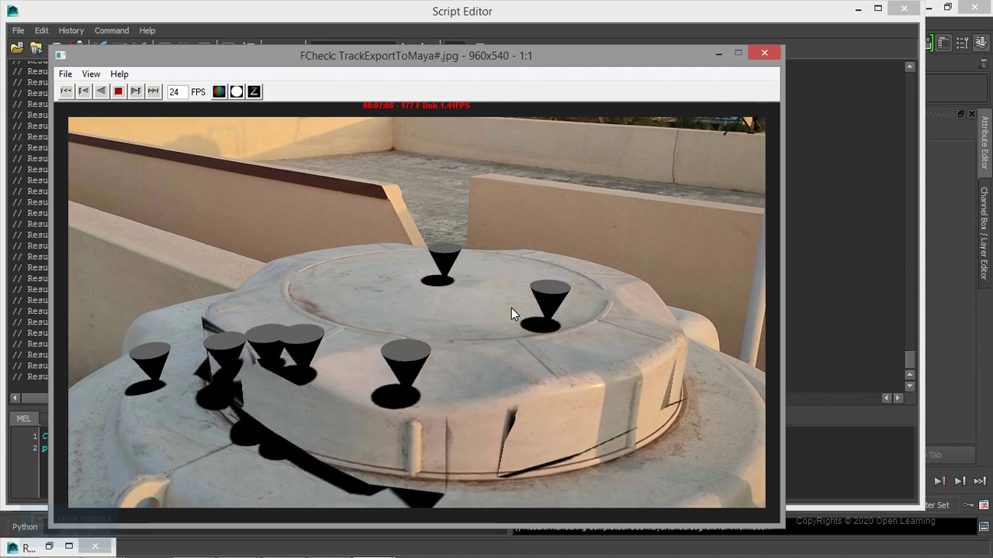
click(511, 308)
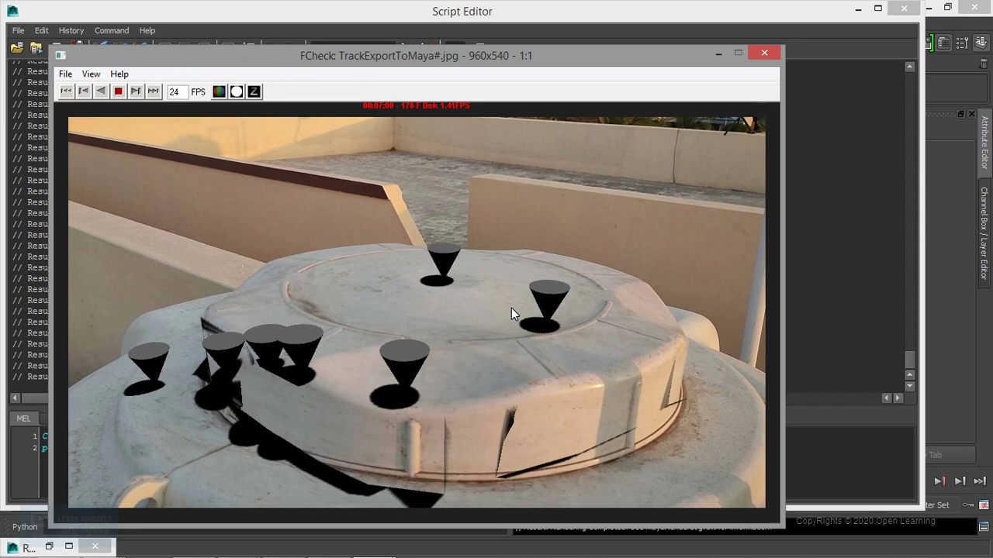
click(511, 308)
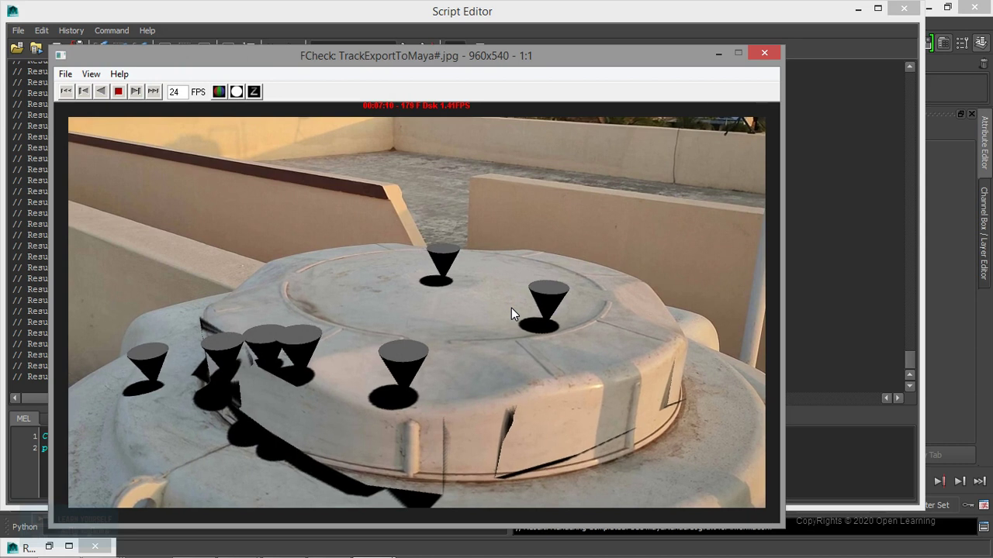
click(455, 286)
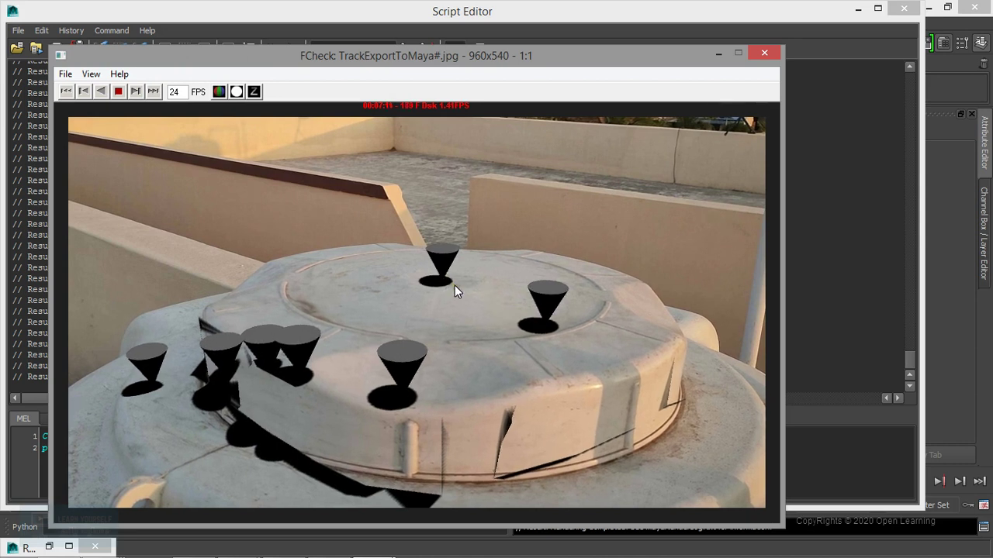
click(454, 285)
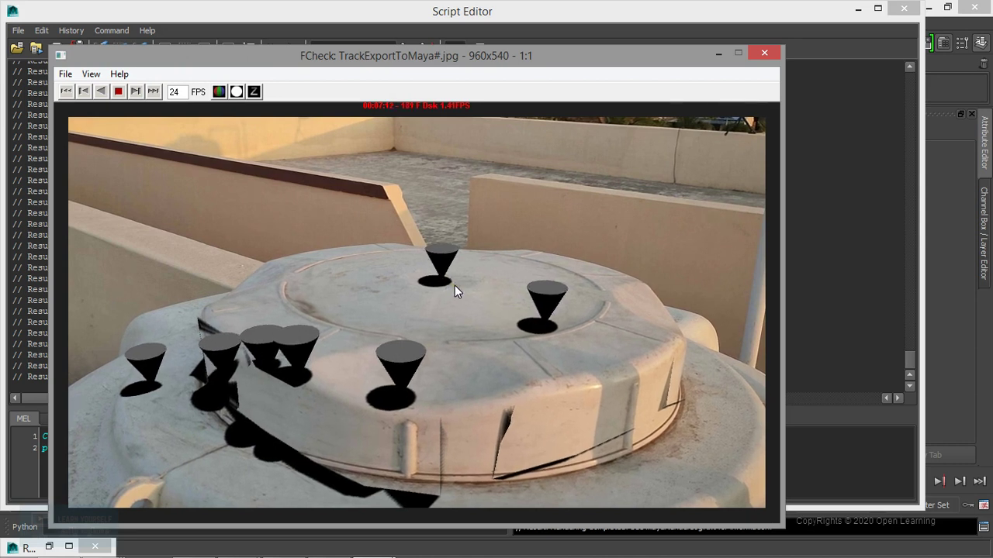
click(193, 312)
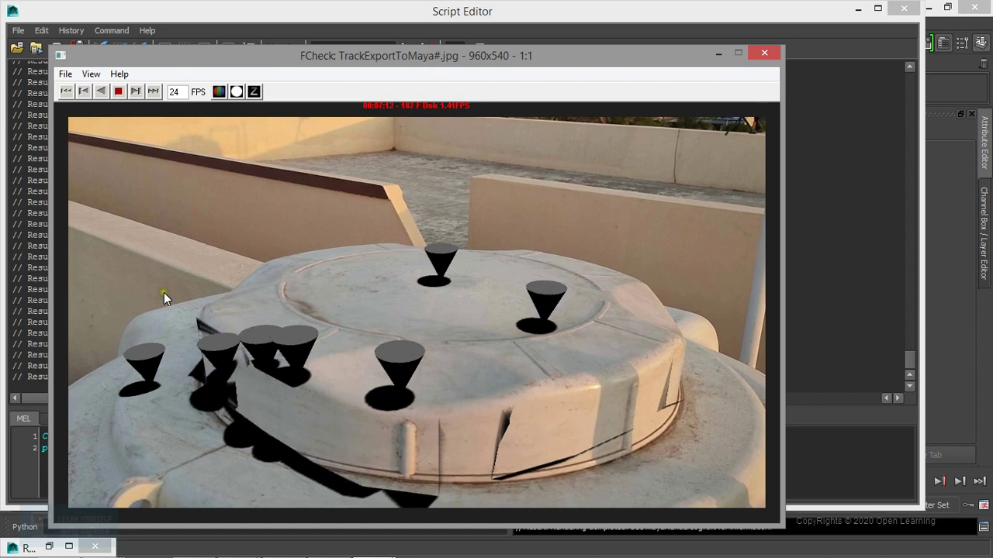
click(635, 452)
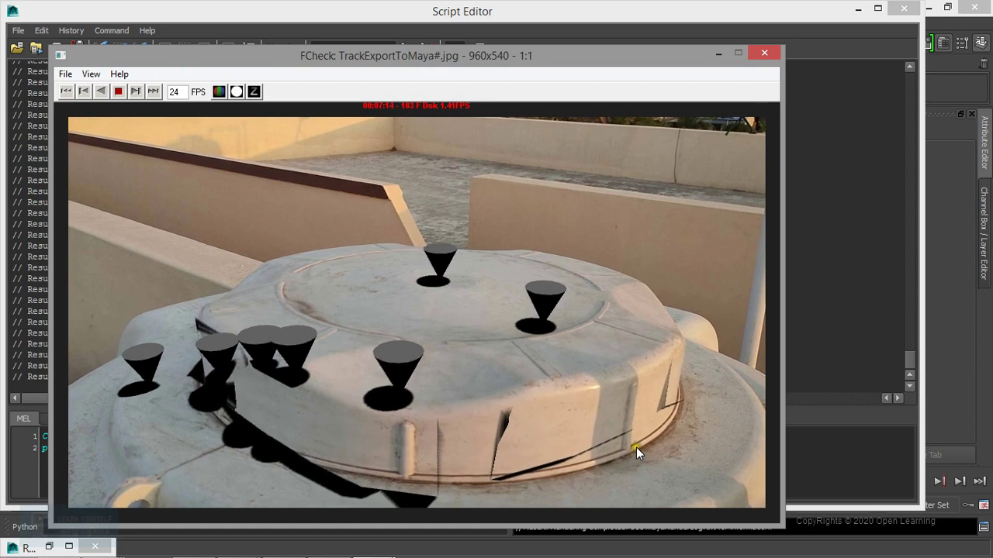
click(444, 288)
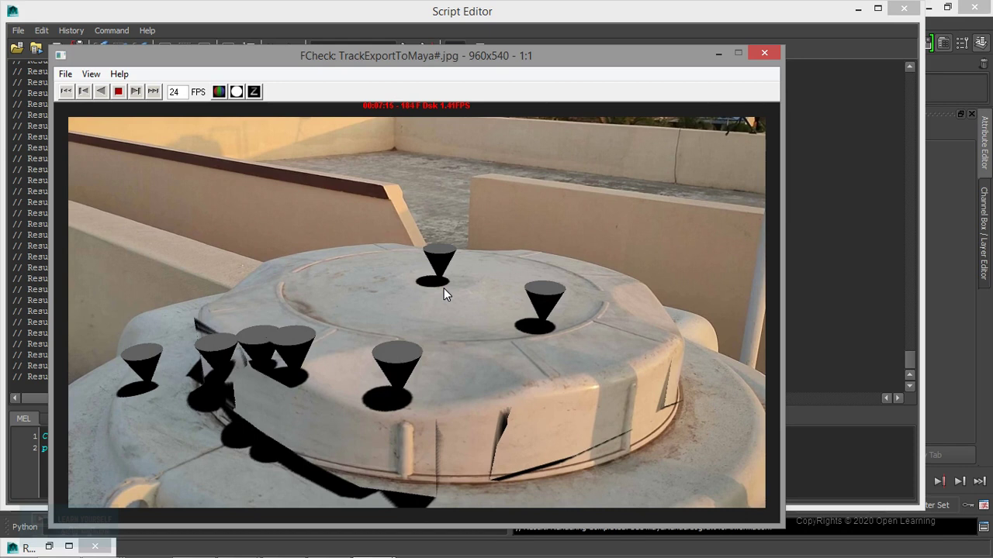
click(443, 288)
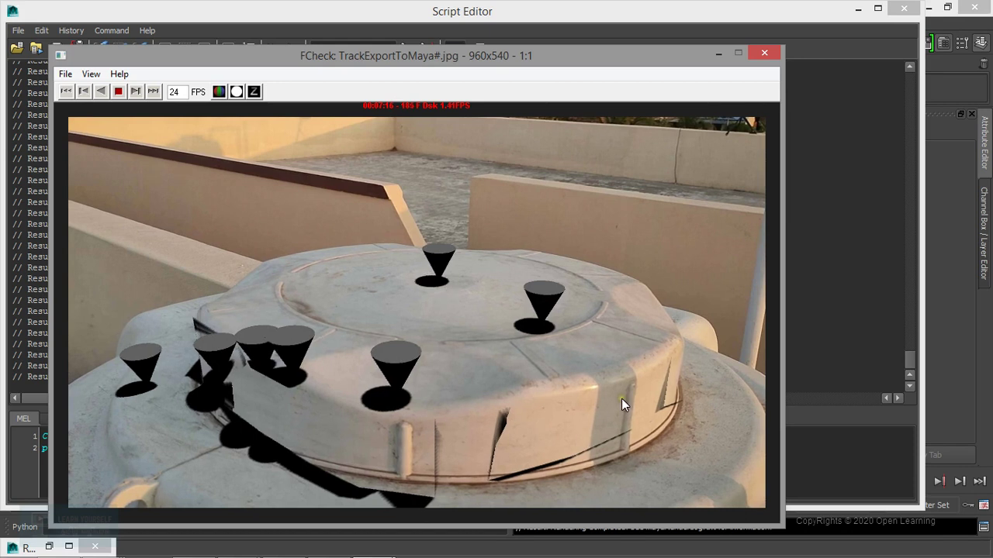
click(620, 399)
click(413, 277)
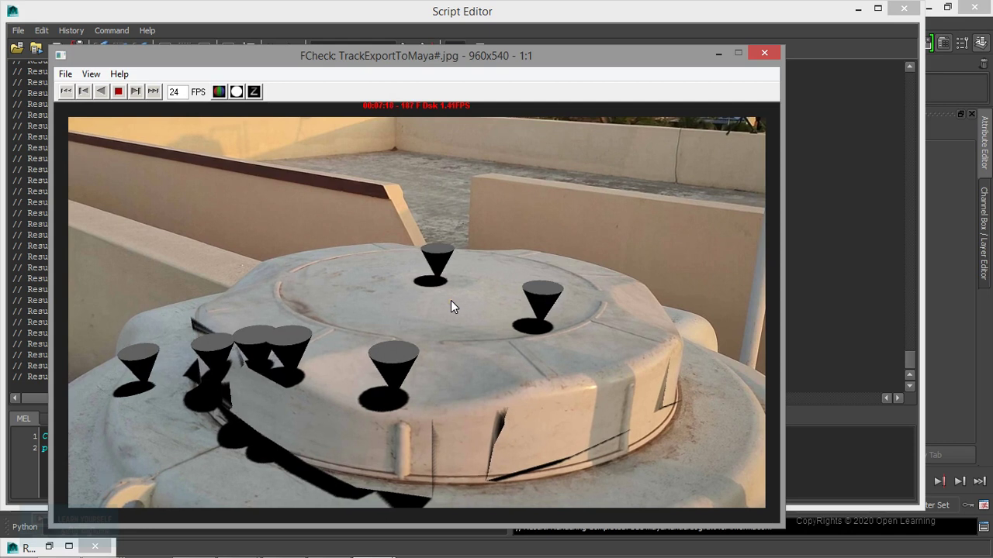
drag(498, 344, 62, 382)
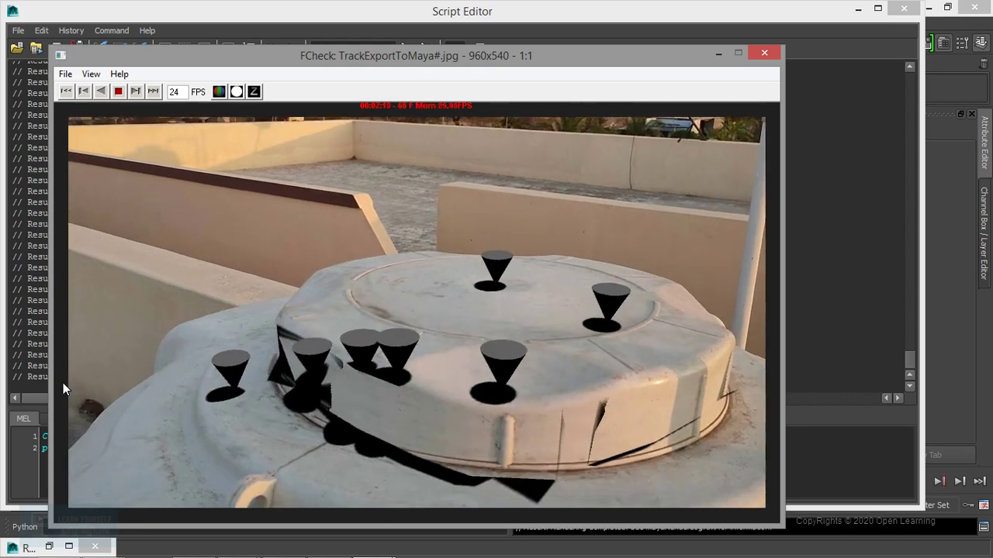